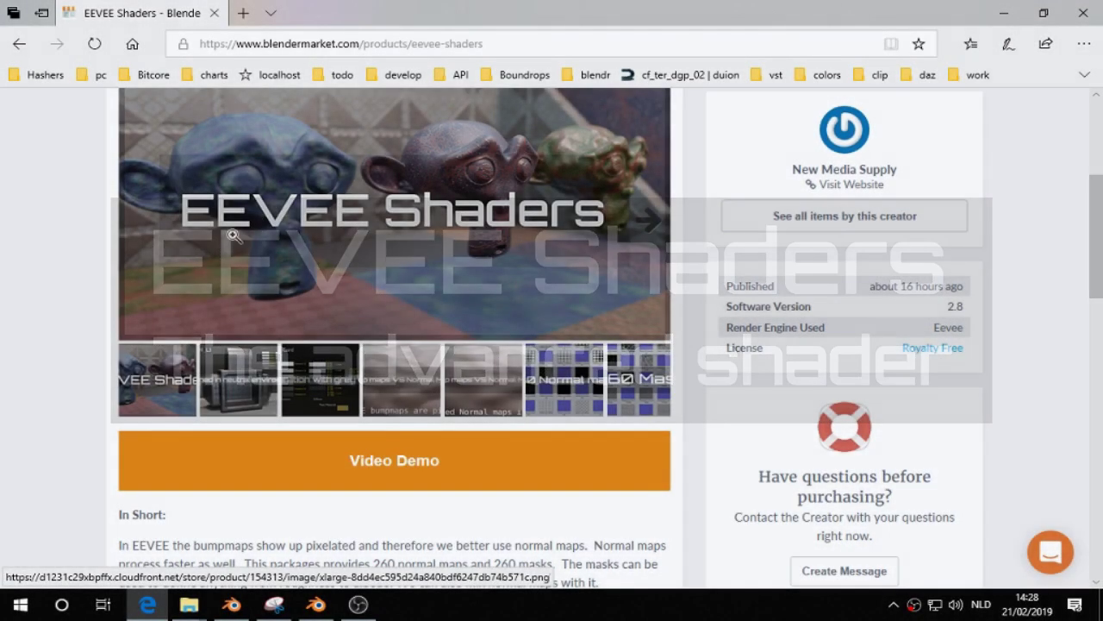
Review the EEVEE Shaders product page, including its shader types and the list of package contents.
scroll(62, 255, "up", 1)
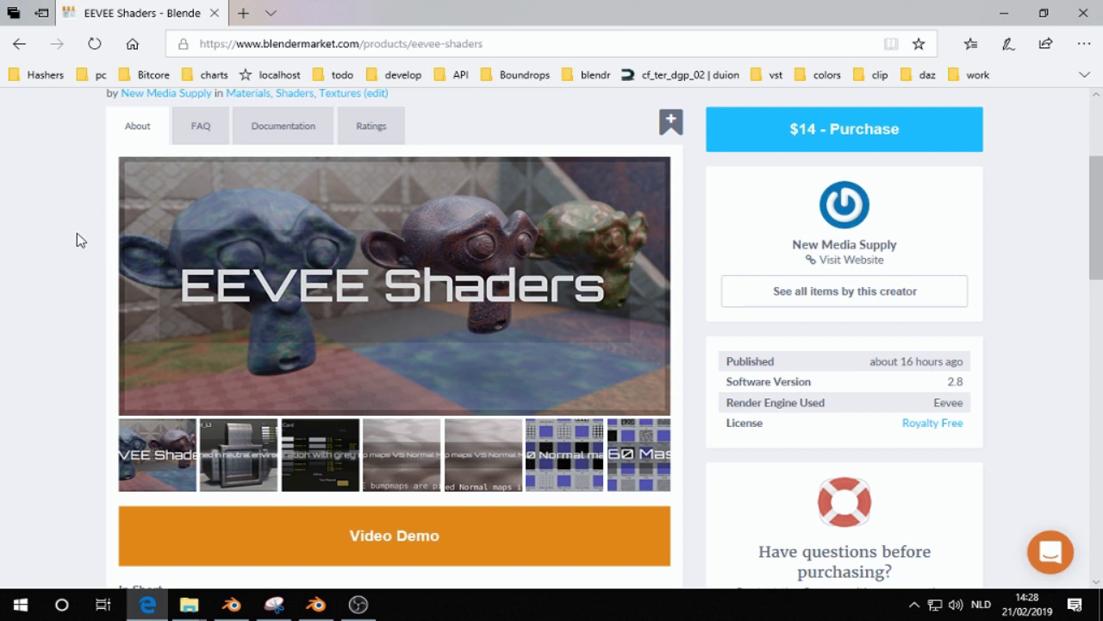
scroll(75, 240, "down", 6)
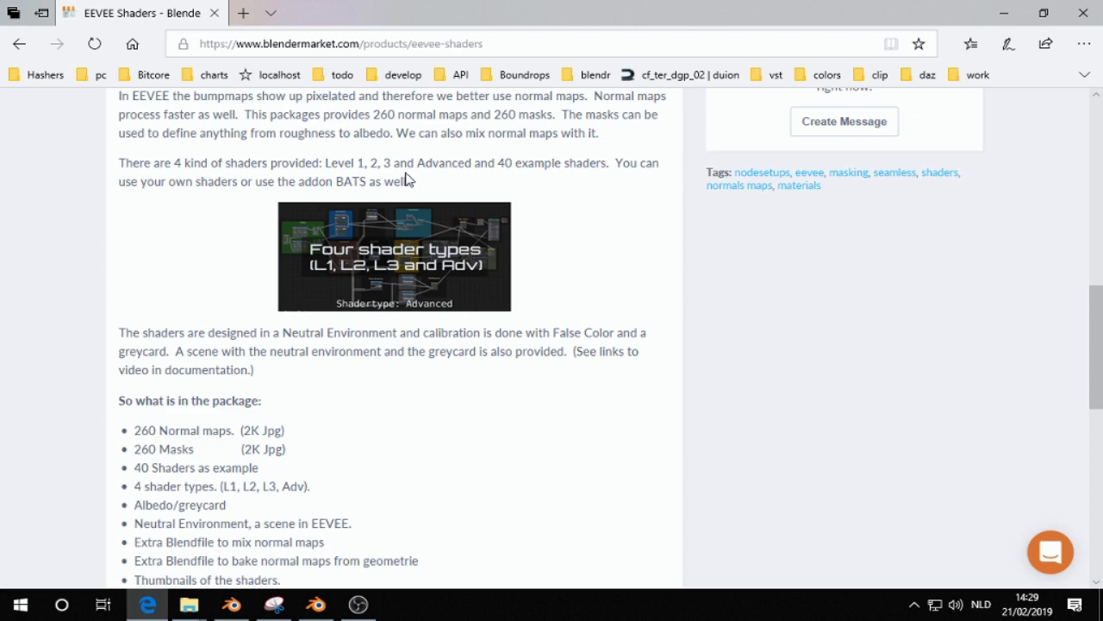
scroll(173, 250, "down", 1)
scroll(681, 323, "up", 2)
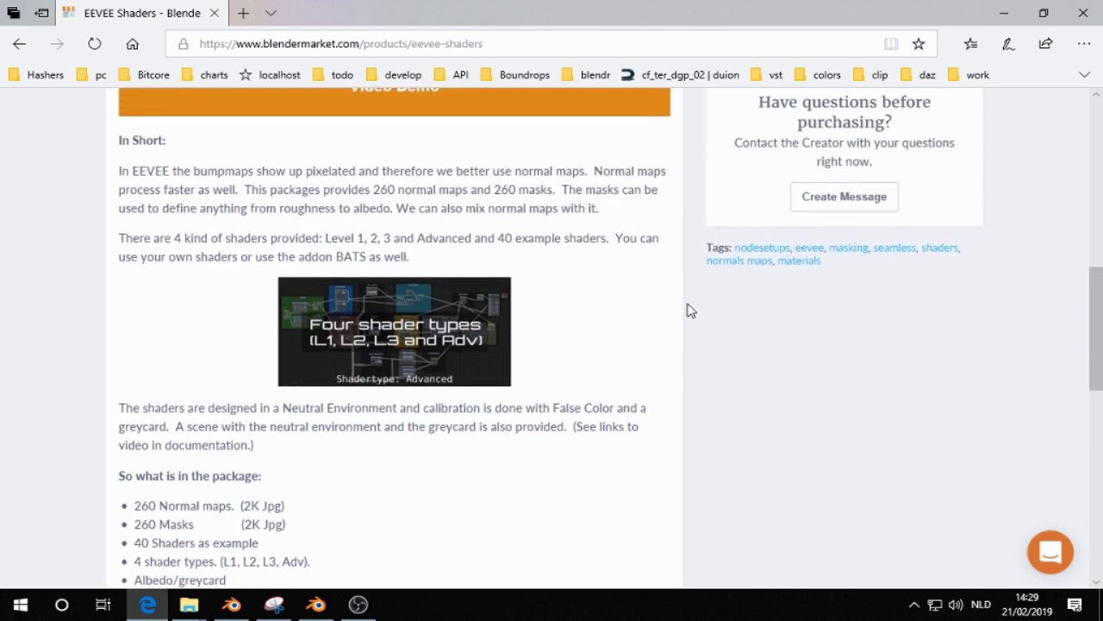
scroll(977, 212, "up", 5)
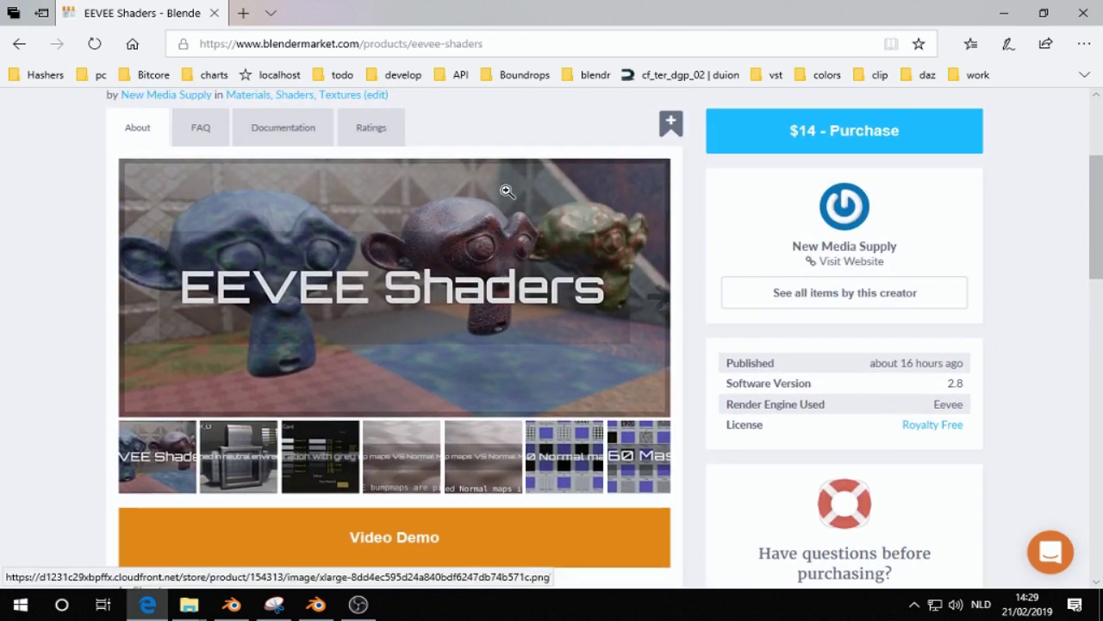
scroll(475, 376, "down", 6)
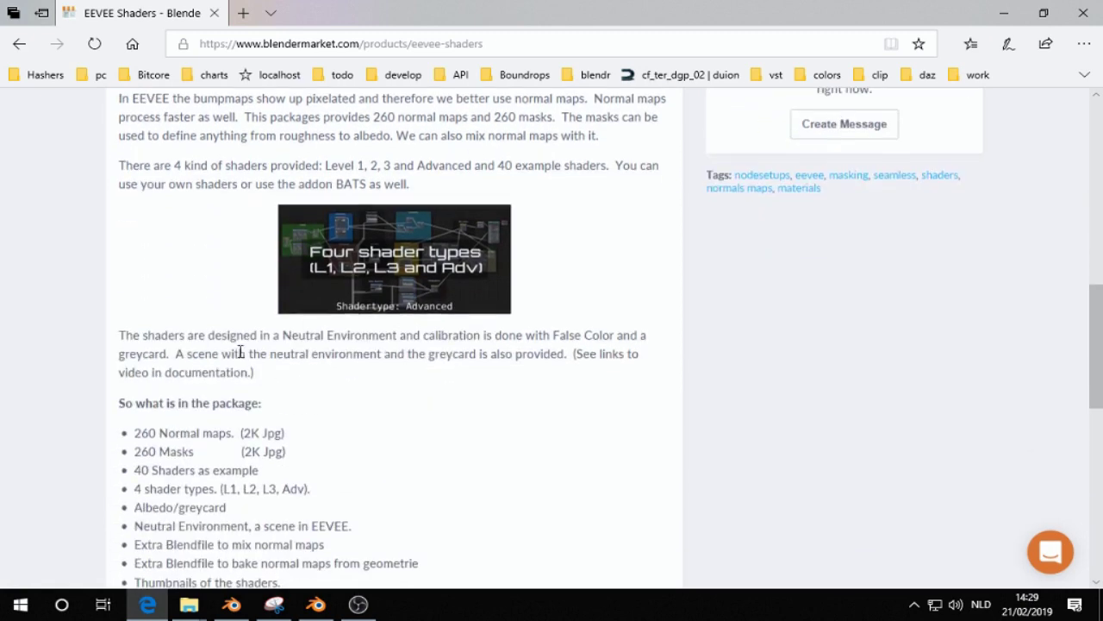
scroll(240, 352, "down", 2)
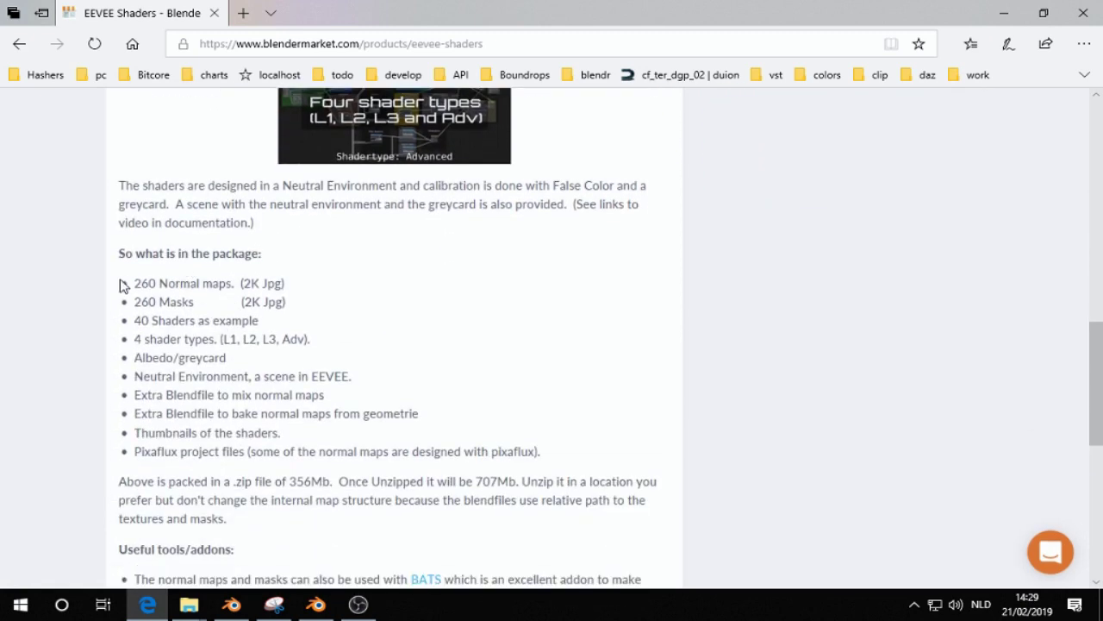
scroll(118, 276, "down", 2)
scroll(201, 230, "up", 4)
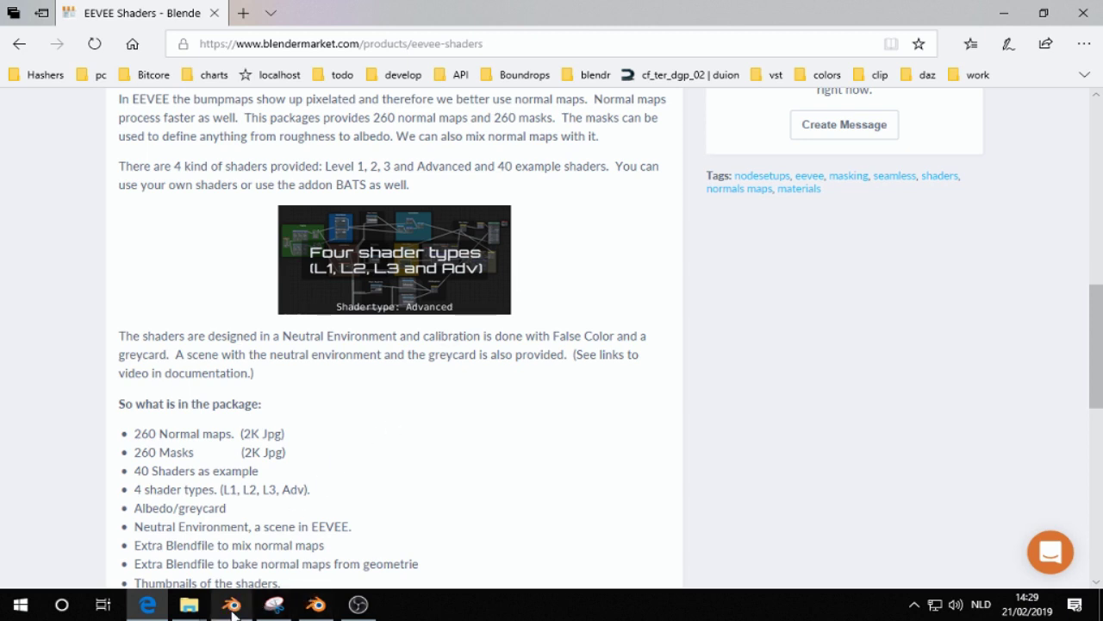
scroll(216, 398, "down", 1)
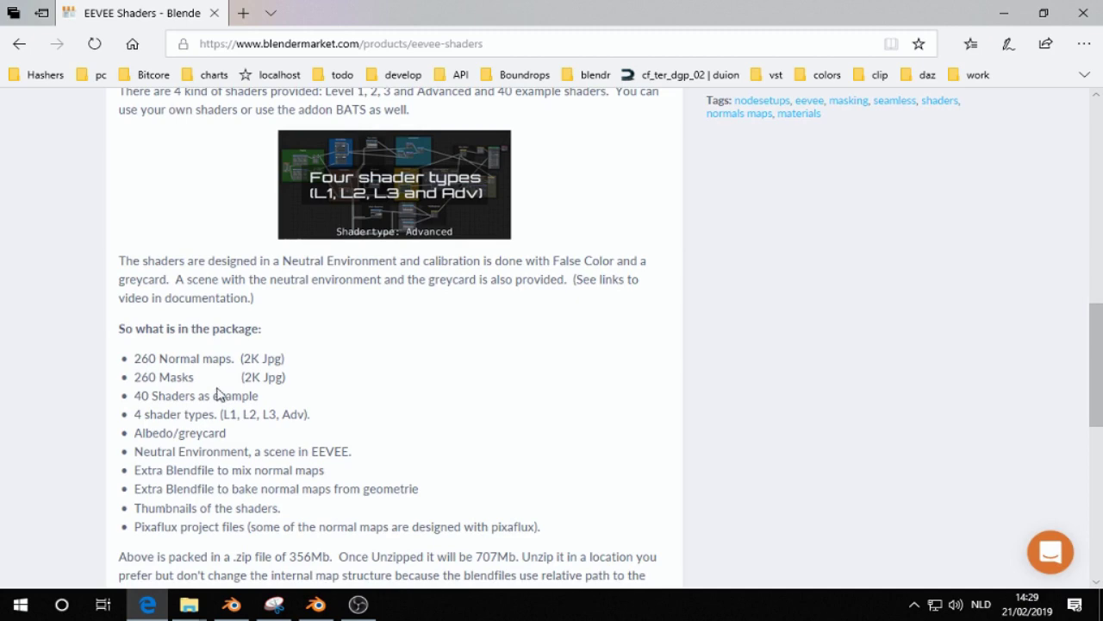
scroll(618, 371, "up", 2)
scroll(598, 377, "down", 3)
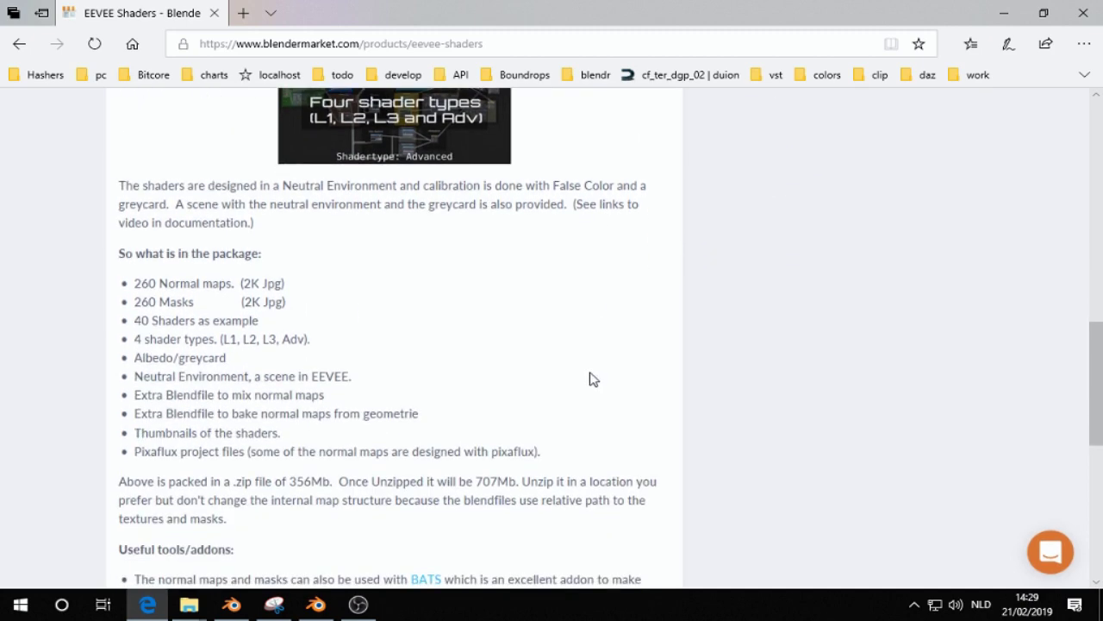
Switch to Blender, look through the Scenes folder, and open Abstract_01_adv.blend from the ShadersAdv folder.
left_click(231, 604)
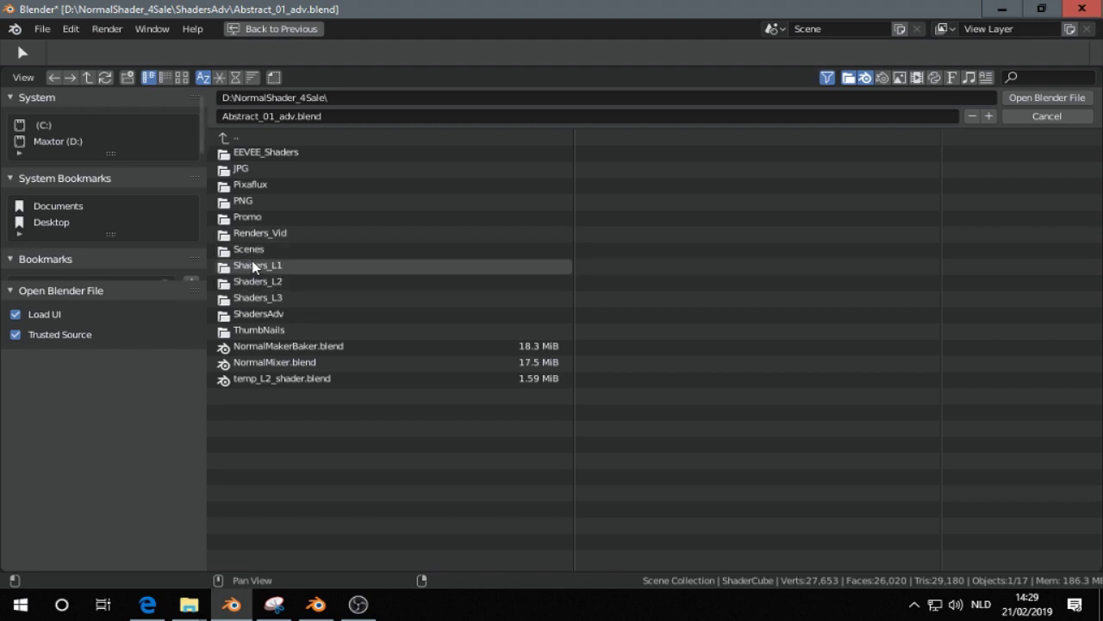
left_click(270, 250)
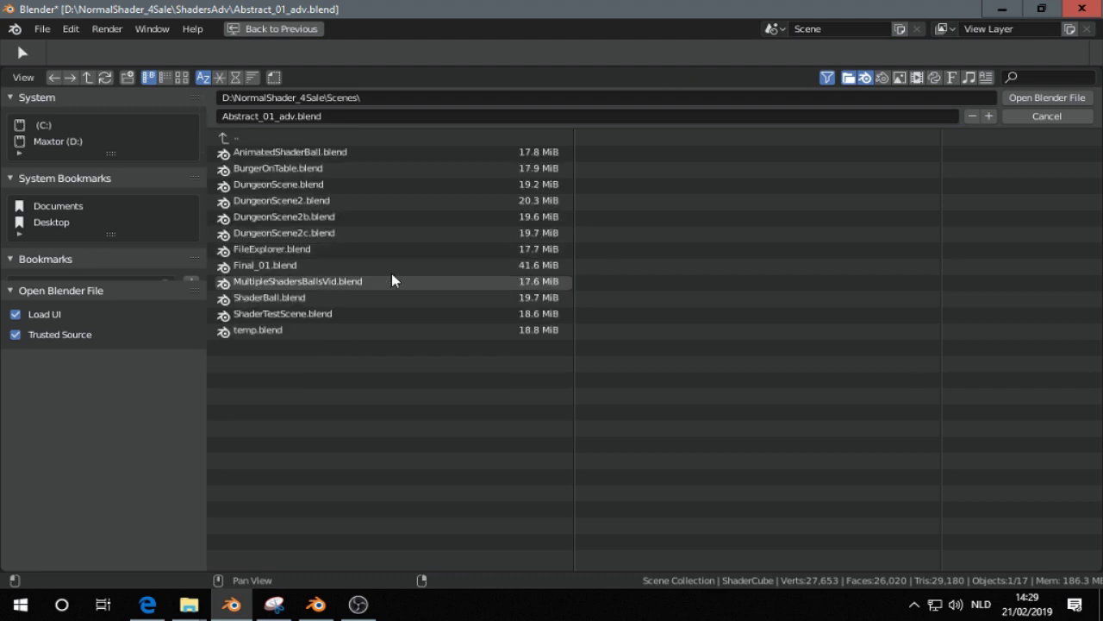
left_click(243, 137)
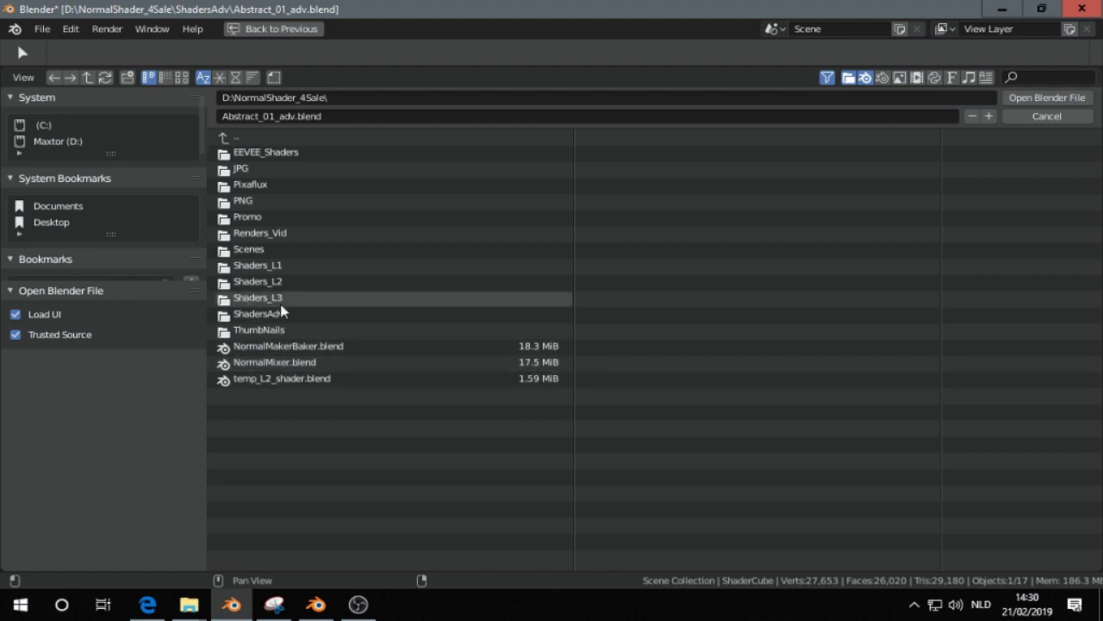
double_click(259, 314)
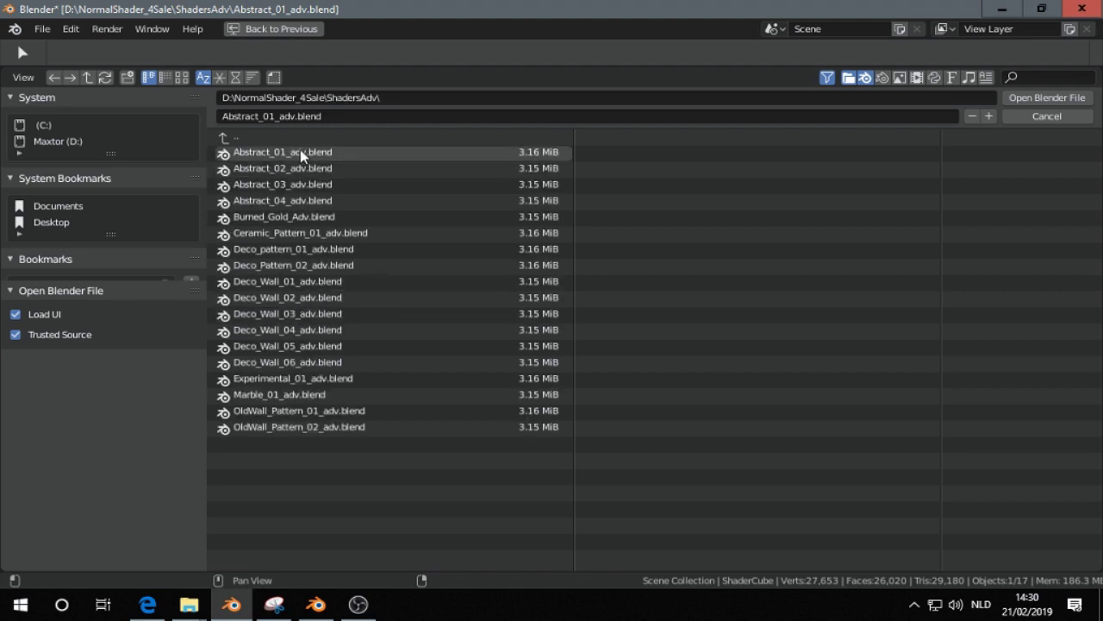
left_click(1025, 99)
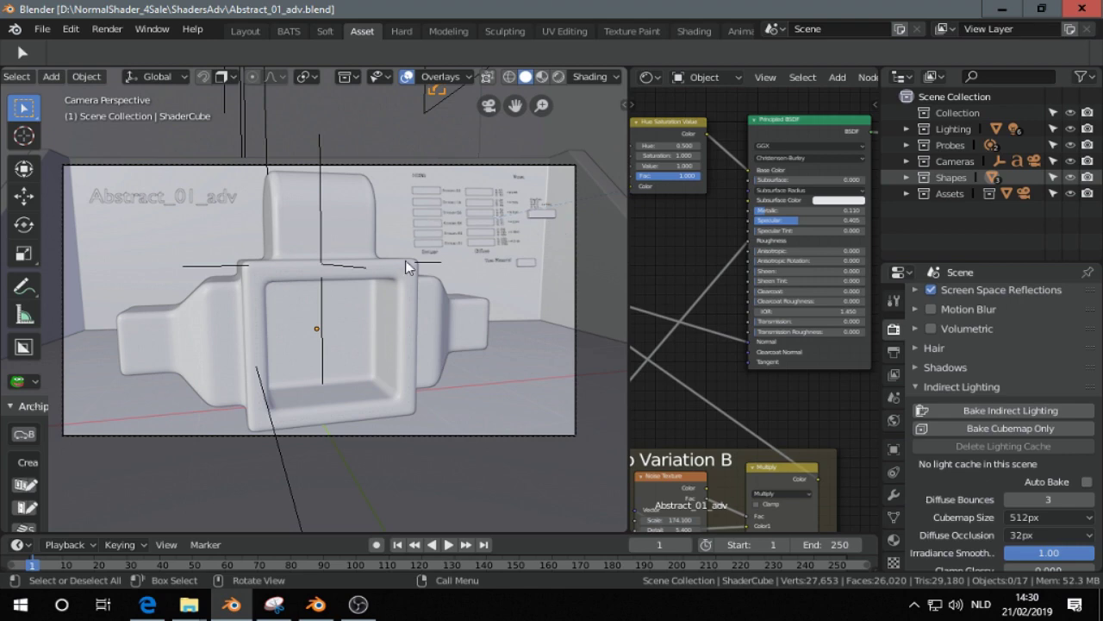
Switch the 3D viewport to rendered shading and view the shader model from an angle.
middle_click_drag(410, 263, 275, 229)
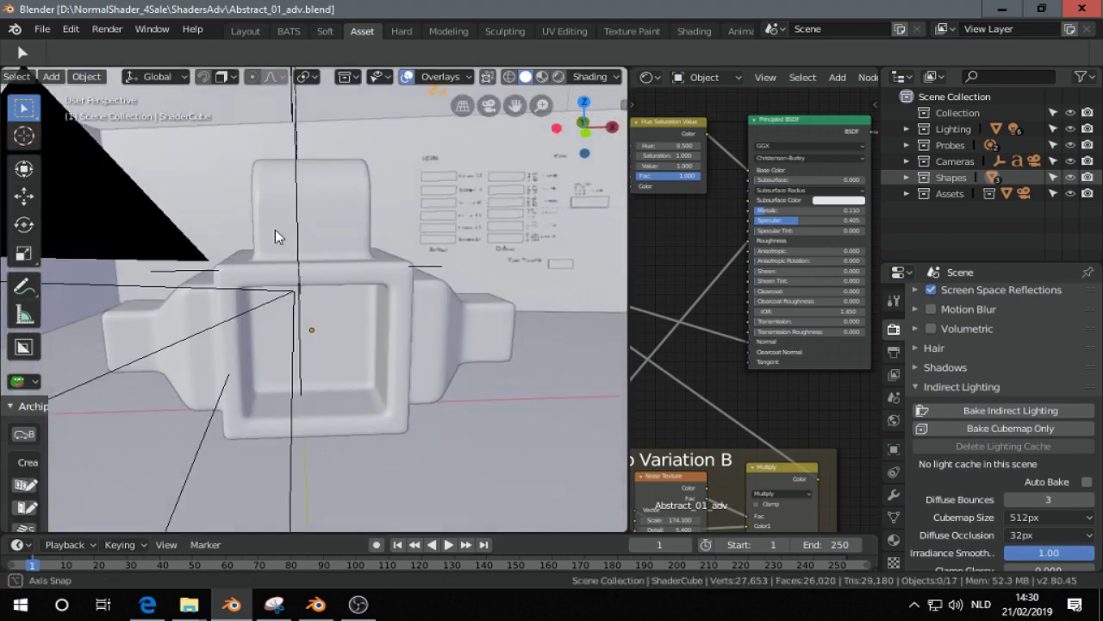
left_click(558, 76)
mouse_move(336, 215)
middle_mouse_down()
mouse_move(340, 227)
mouse_move(311, 224)
mouse_move(345, 232)
middle_mouse_up()
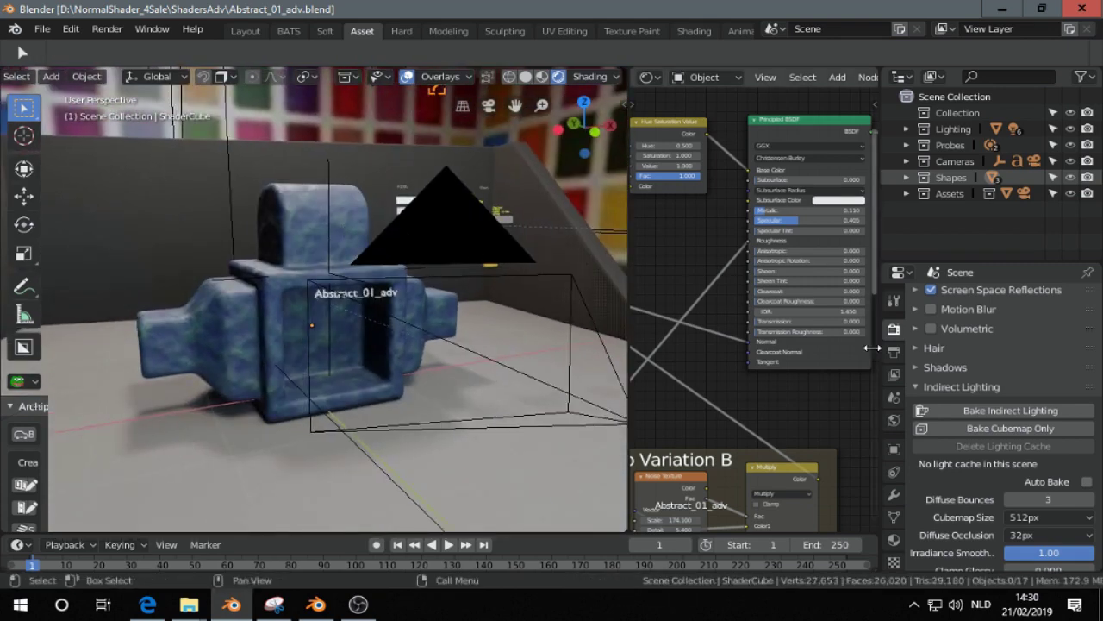
Bake the scene's indirect lighting and inspect the shader cube's surface up close from the side.
left_click(1006, 412)
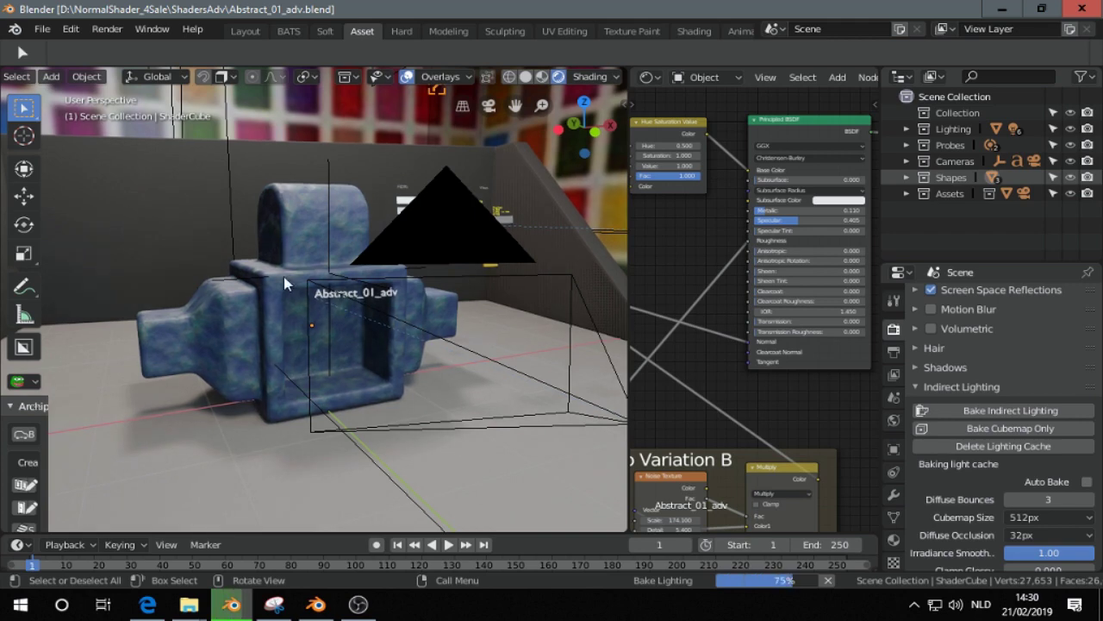
scroll(242, 253, "up", 2)
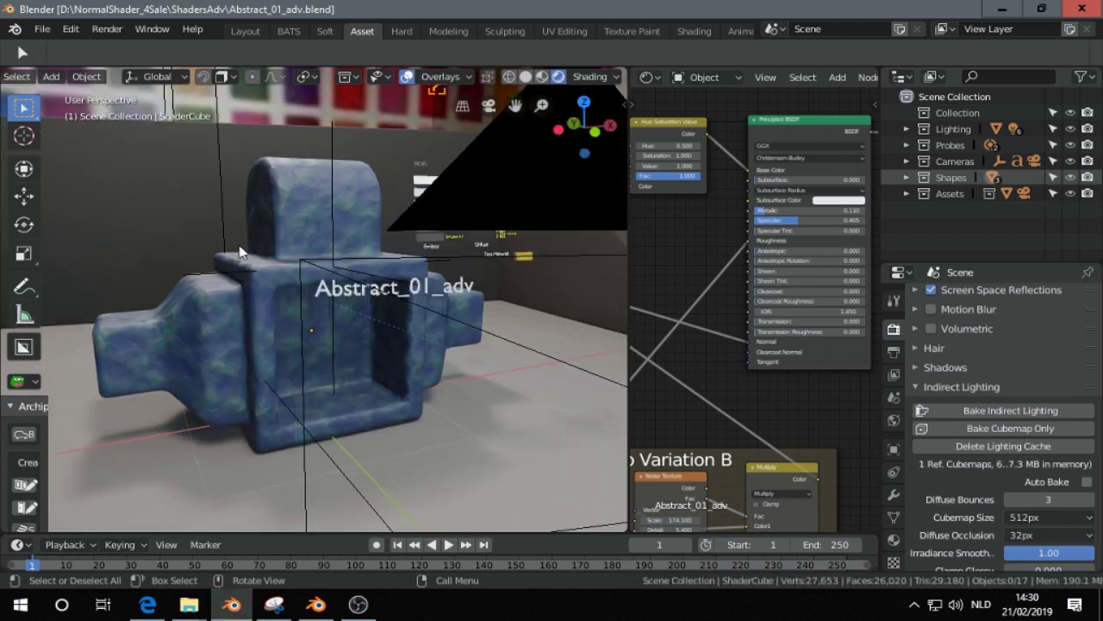
middle_click_drag(241, 253, 662, 254)
scroll(463, 281, "up", 3)
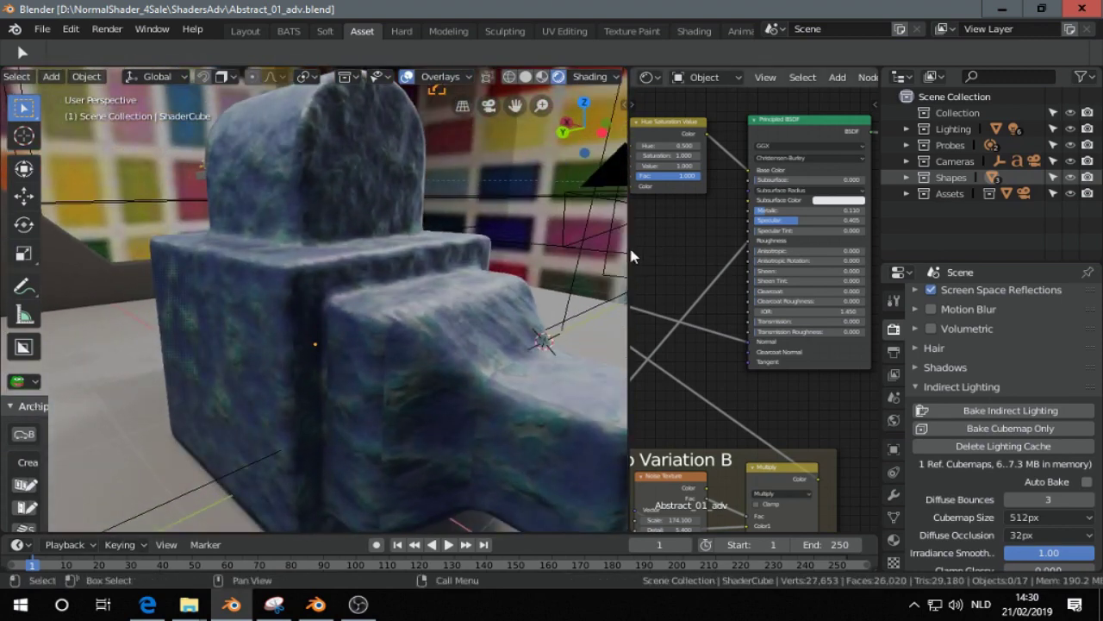
Widen the node editor and examine the shader's node tree around the Normal Textures and Albedo Textures frames.
left_click_drag(629, 251, 405, 260)
scroll(444, 262, "down", 7)
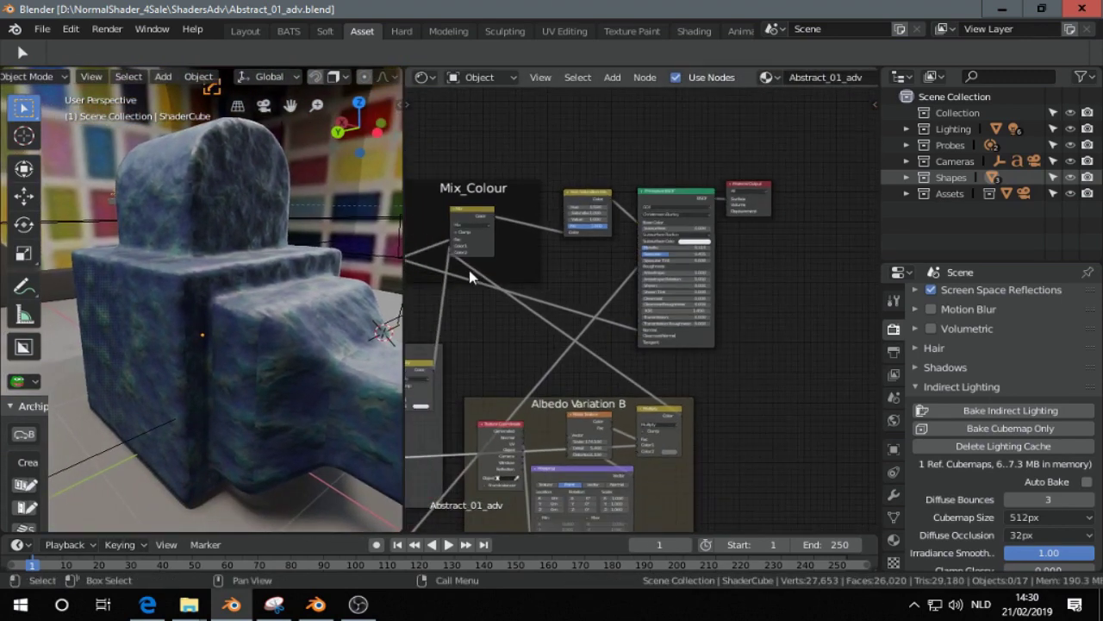
middle_click_drag(522, 264, 689, 241)
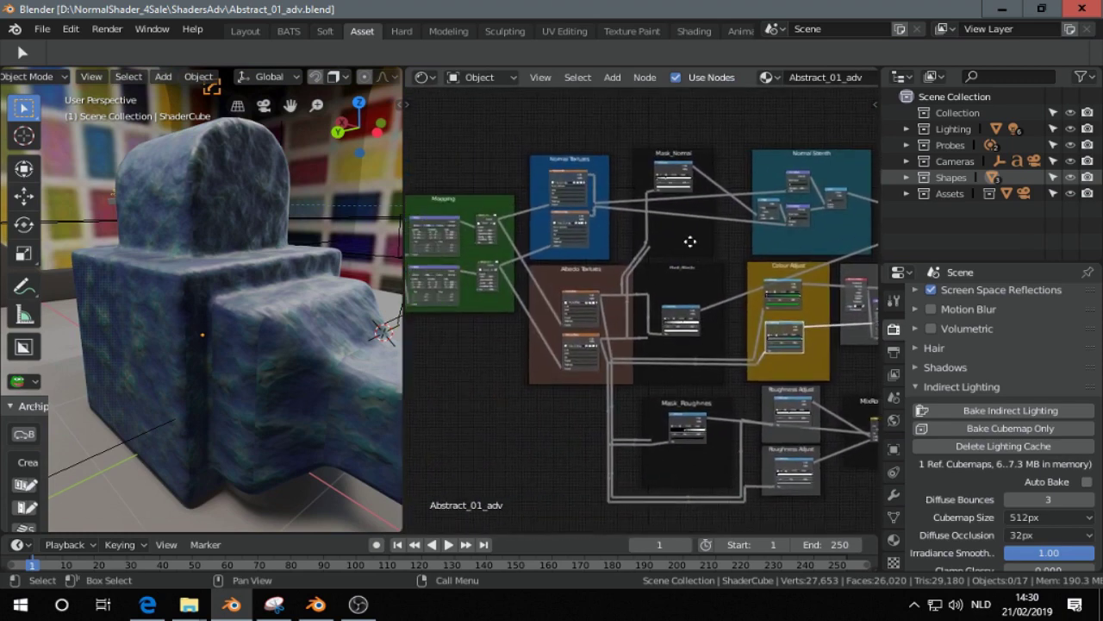
scroll(691, 244, "up", 1)
scroll(610, 258, "up", 1)
middle_click_drag(589, 255, 653, 320)
scroll(712, 252, "up", 1)
scroll(712, 256, "up", 1)
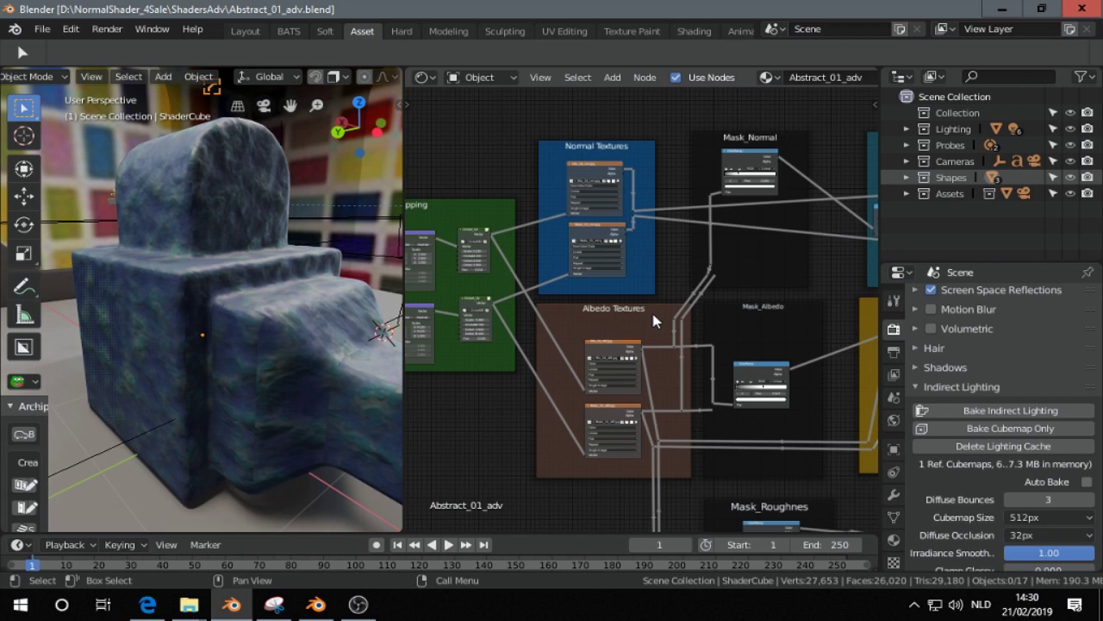
scroll(657, 312, "up", 1)
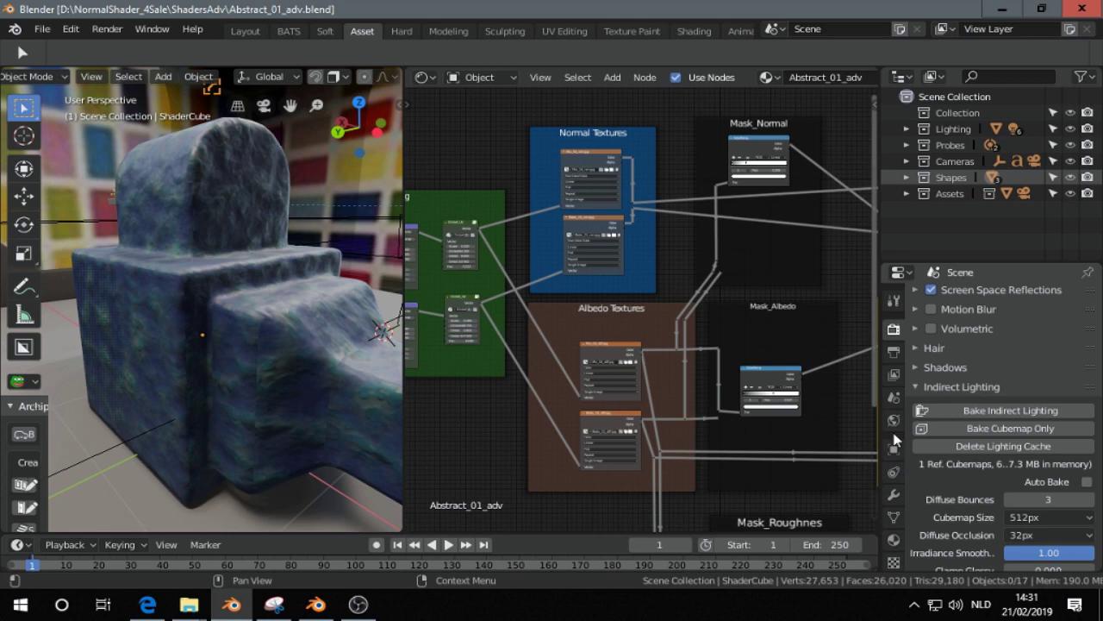
Show the shader cube's material properties and examine the node frames, focusing on the image nodes in Normal Textures.
left_click(893, 539)
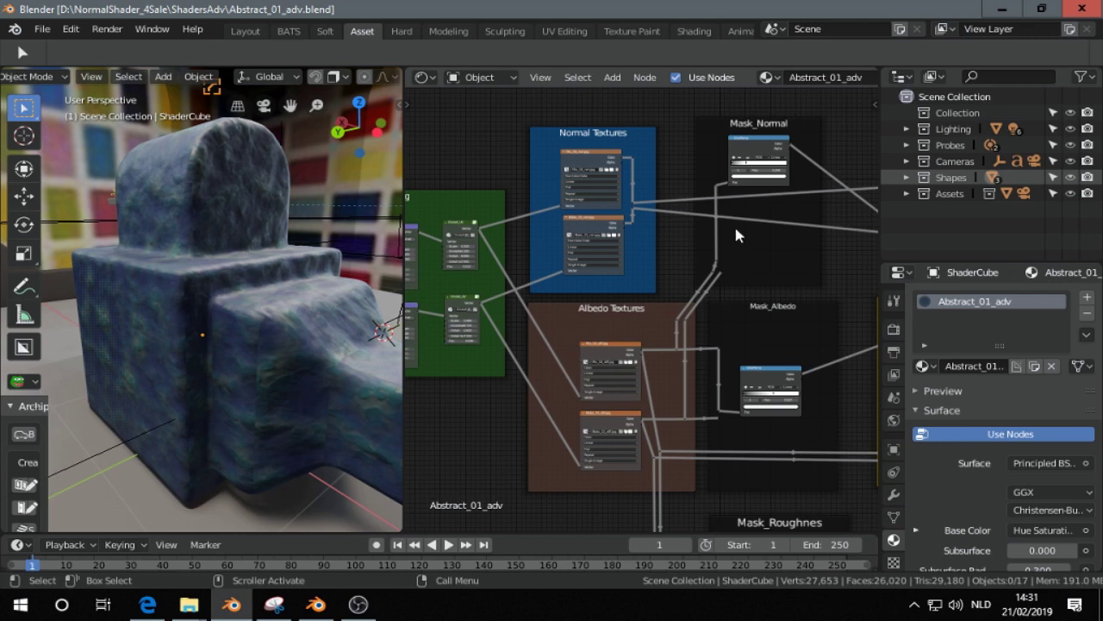
scroll(737, 235, "down", 3)
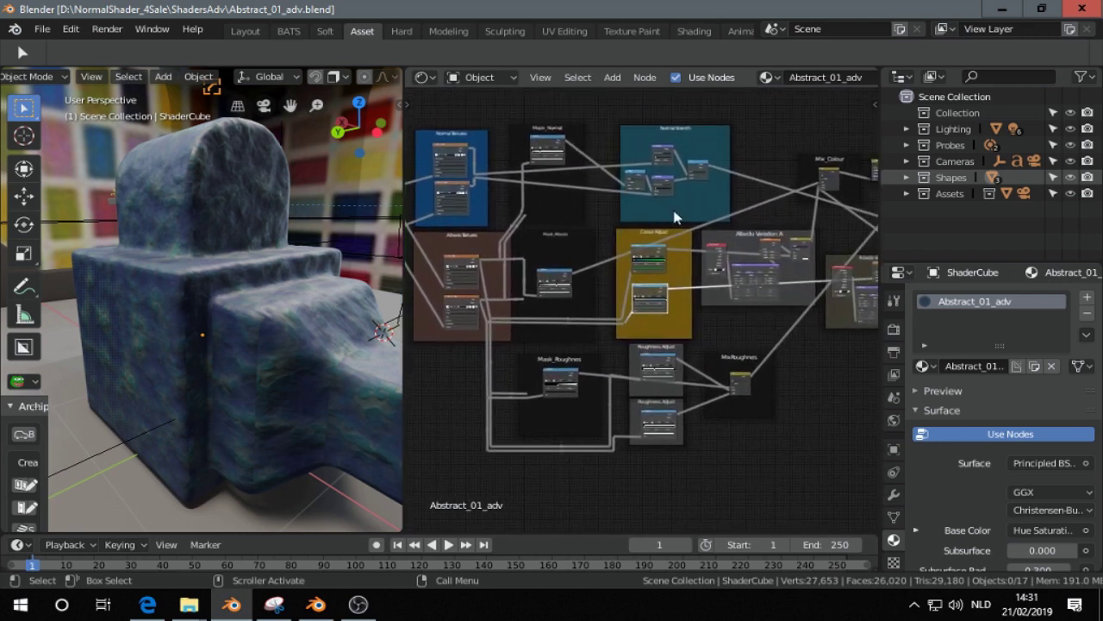
scroll(675, 218, "up", 2)
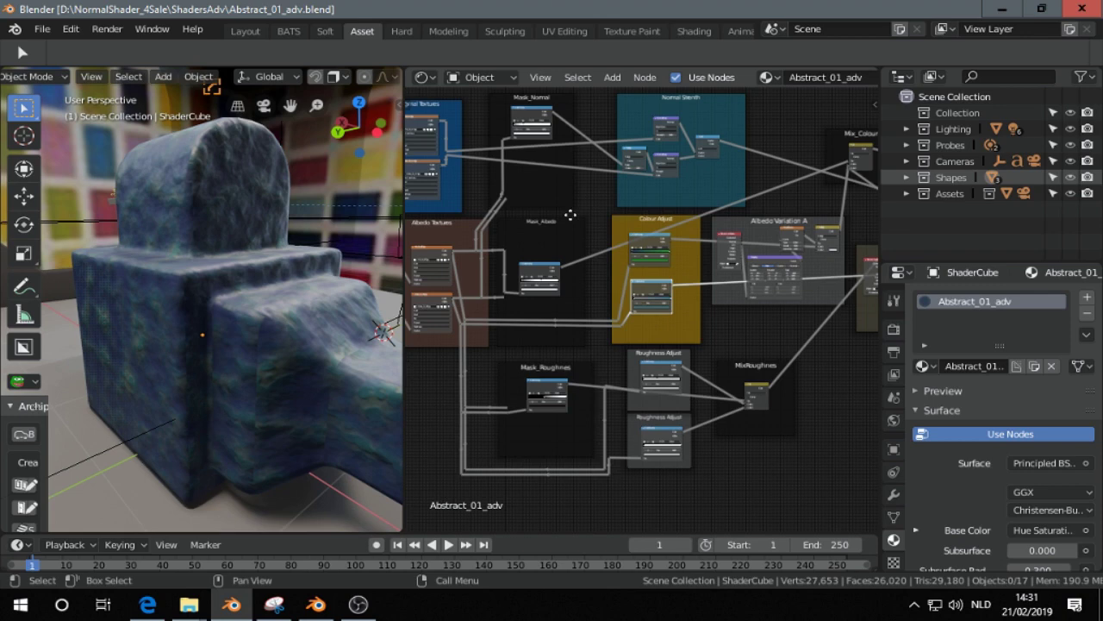
middle_click_drag(569, 215, 777, 296)
scroll(757, 278, "up", 2)
scroll(755, 274, "up", 4)
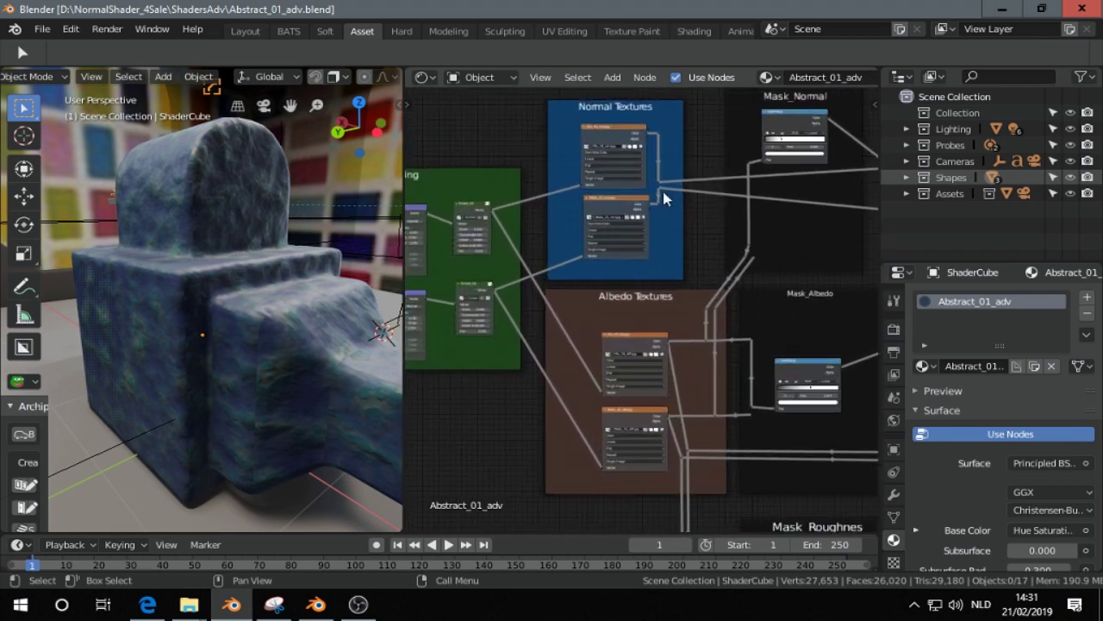
scroll(687, 179, "up", 2)
middle_click_drag(714, 170, 709, 236)
scroll(628, 247, "up", 1)
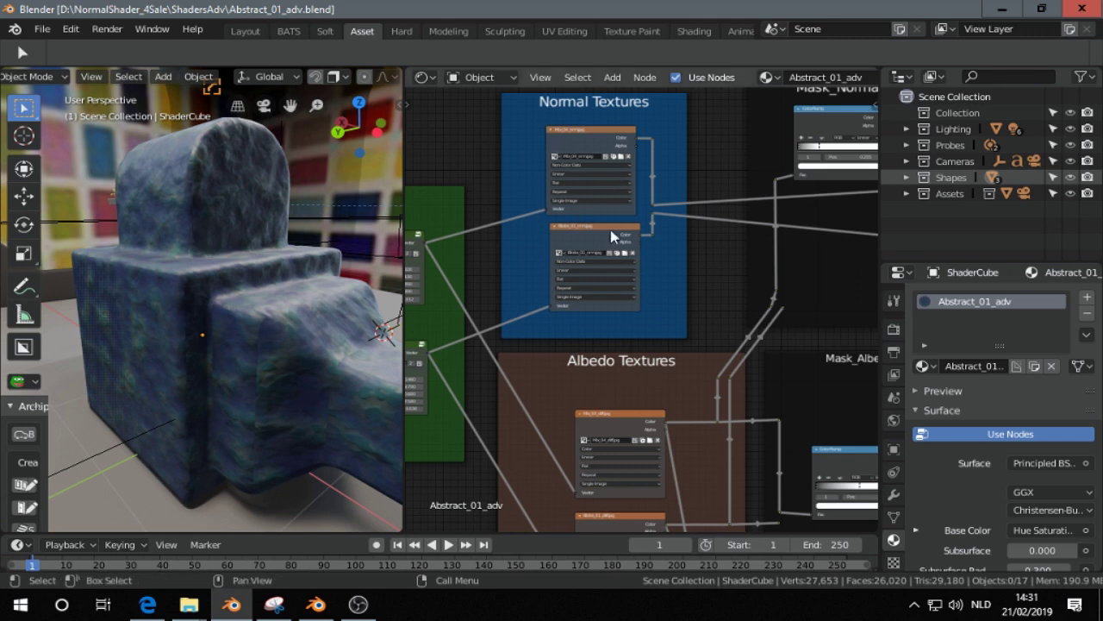
Set the X scale of the upper Mapping node in the Mapping frame to 10.4 and check the stretched texture on the model.
scroll(490, 234, "down", 1)
middle_click_drag(490, 234, 708, 200)
scroll(709, 216, "up", 1)
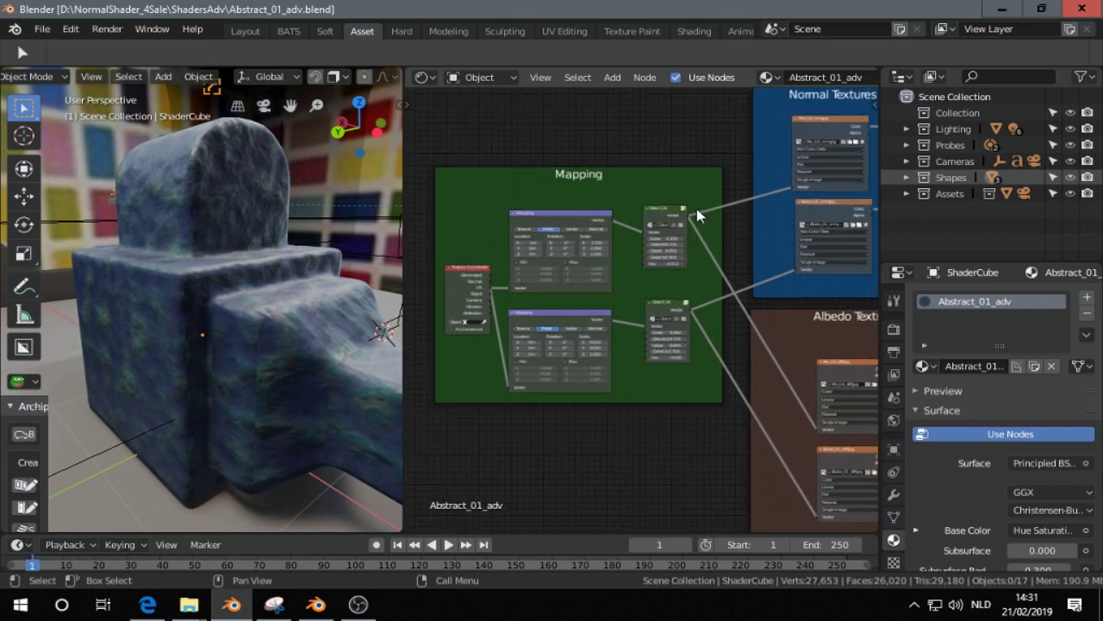
scroll(698, 215, "up", 1)
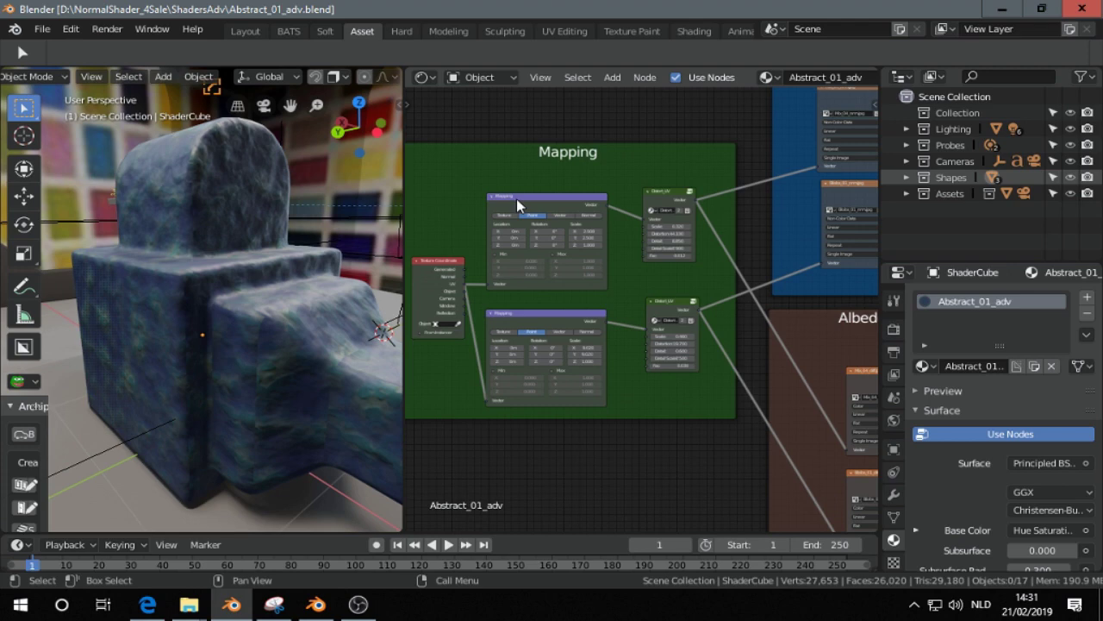
scroll(539, 201, "down", 2)
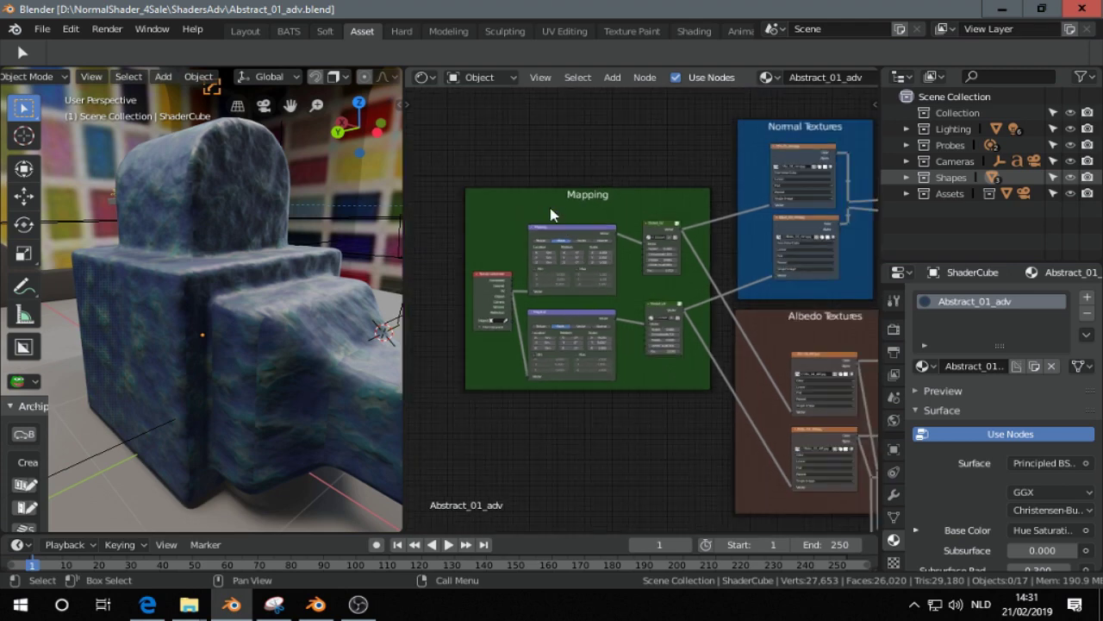
scroll(548, 206, "up", 1)
scroll(550, 212, "up", 1)
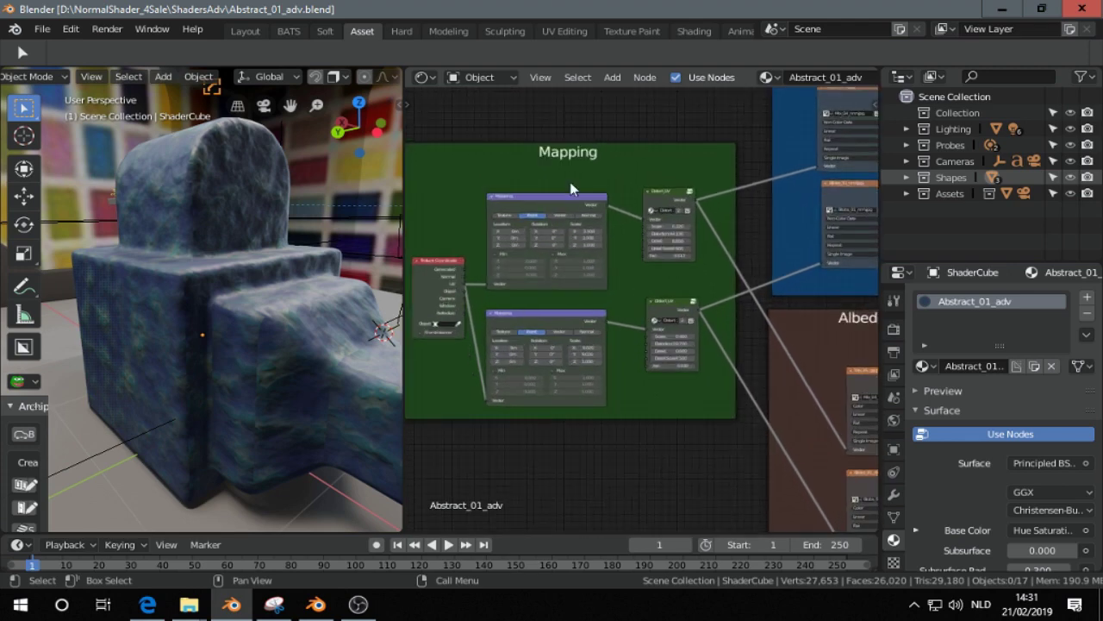
scroll(571, 189, "up", 1)
scroll(331, 254, "up", 4)
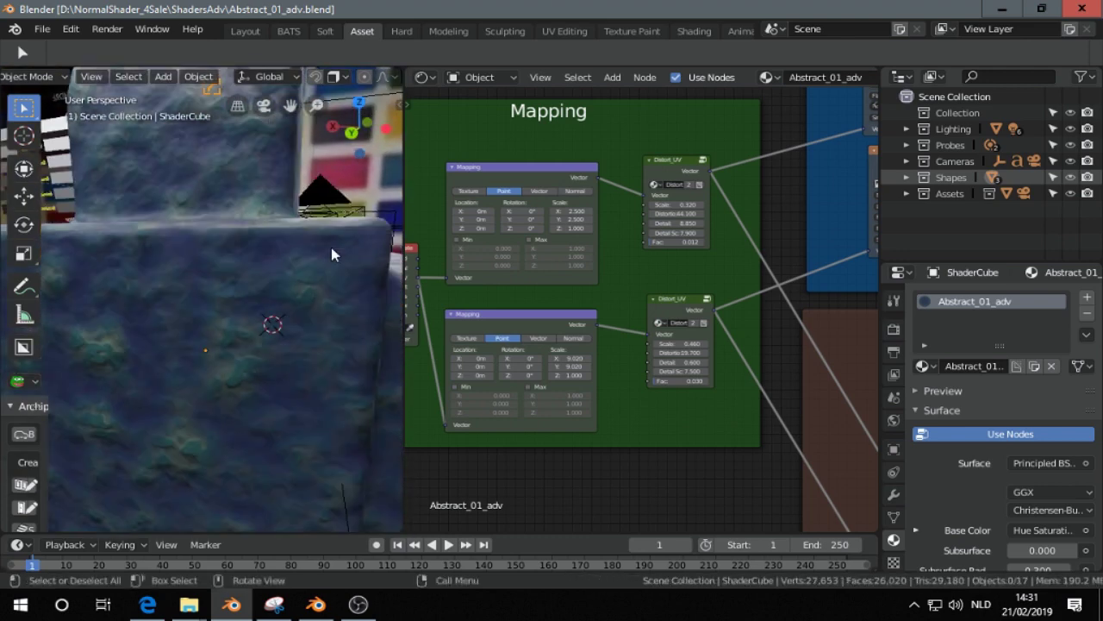
scroll(325, 239, "up", 2)
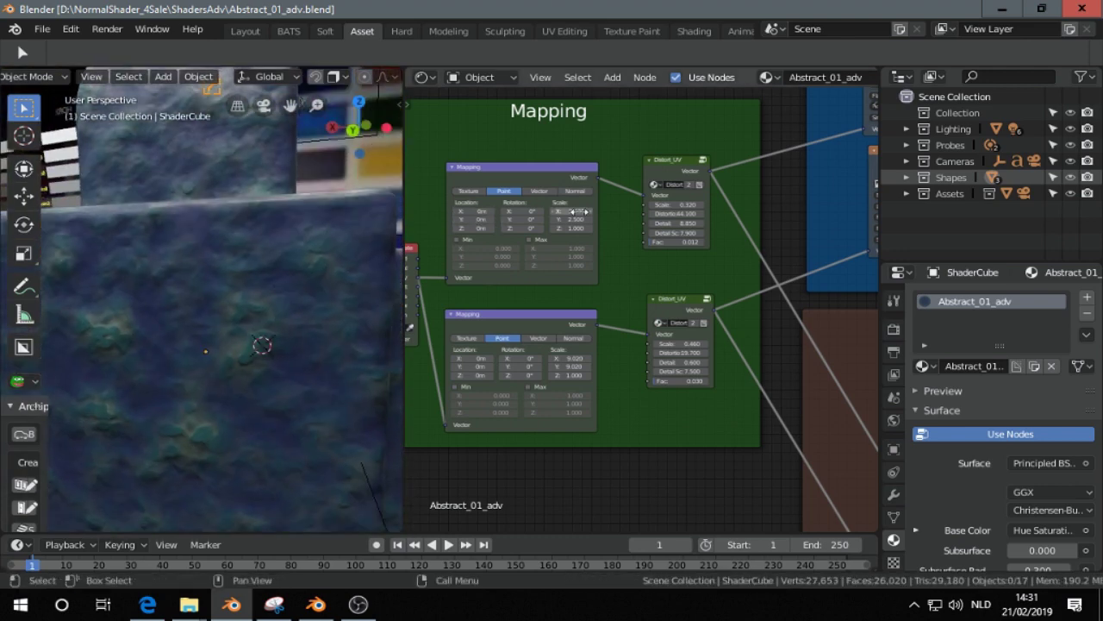
left_click_drag(570, 211, 639, 212)
scroll(228, 291, "down", 2)
middle_click_drag(229, 290, 242, 291)
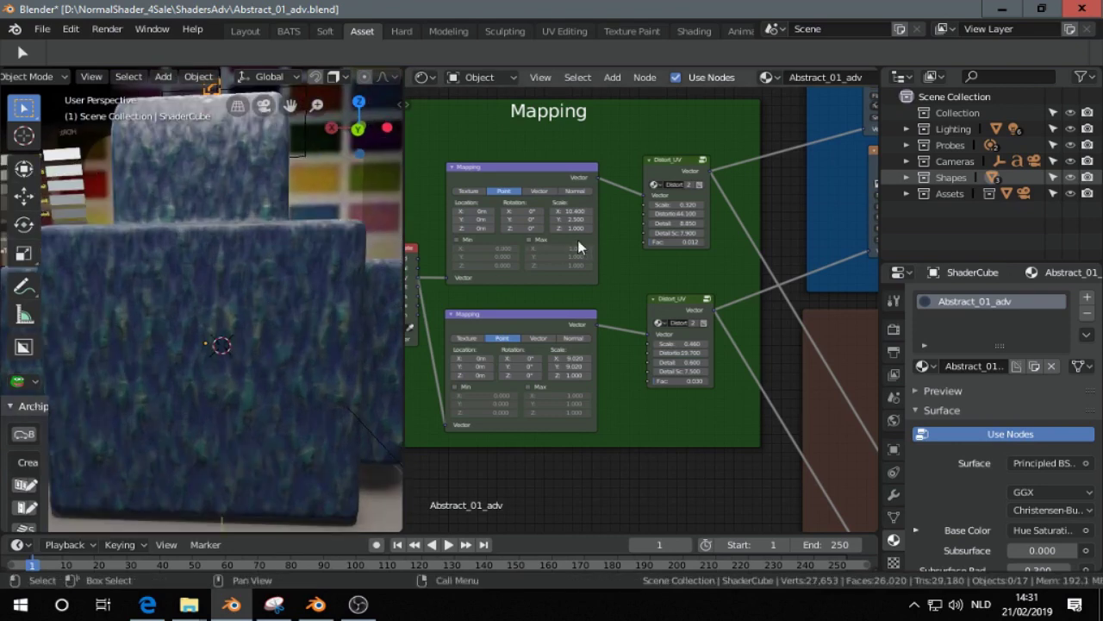
Inspect the stretched texture up close on the front of the shader cube.
left_click_drag(567, 212, 454, 214)
scroll(281, 281, "up", 2)
middle_click_drag(281, 281, 304, 242)
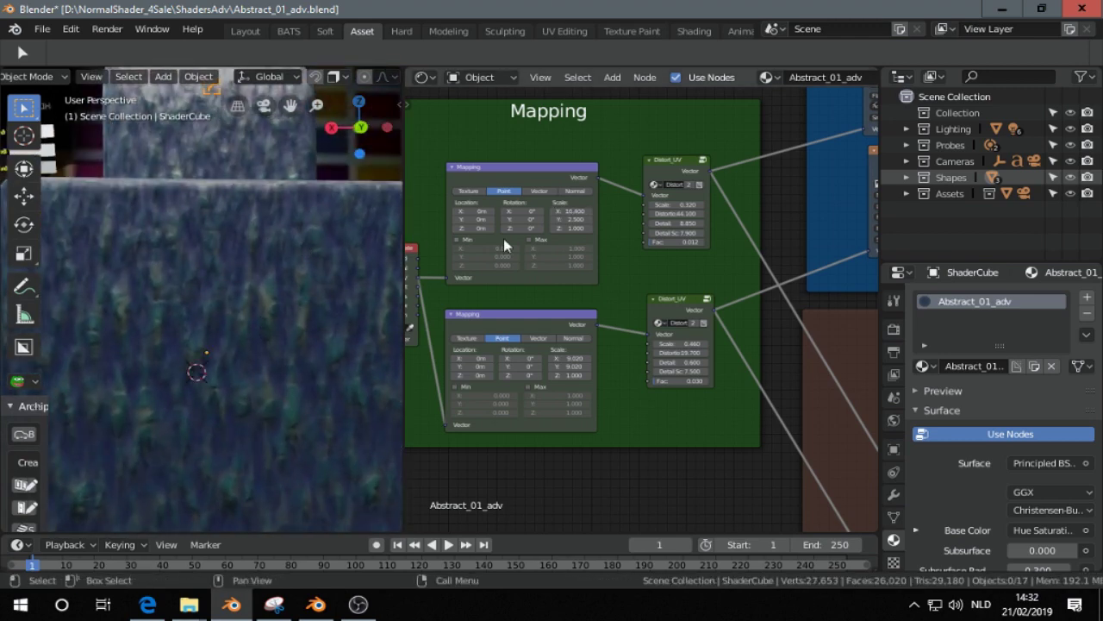
Examine the two Distort_UV nodes and their connections to the Mapping nodes in the Mapping frame.
scroll(719, 269, "down", 1)
middle_click_drag(720, 270, 594, 319)
scroll(561, 270, "up", 6)
scroll(594, 318, "up", 1)
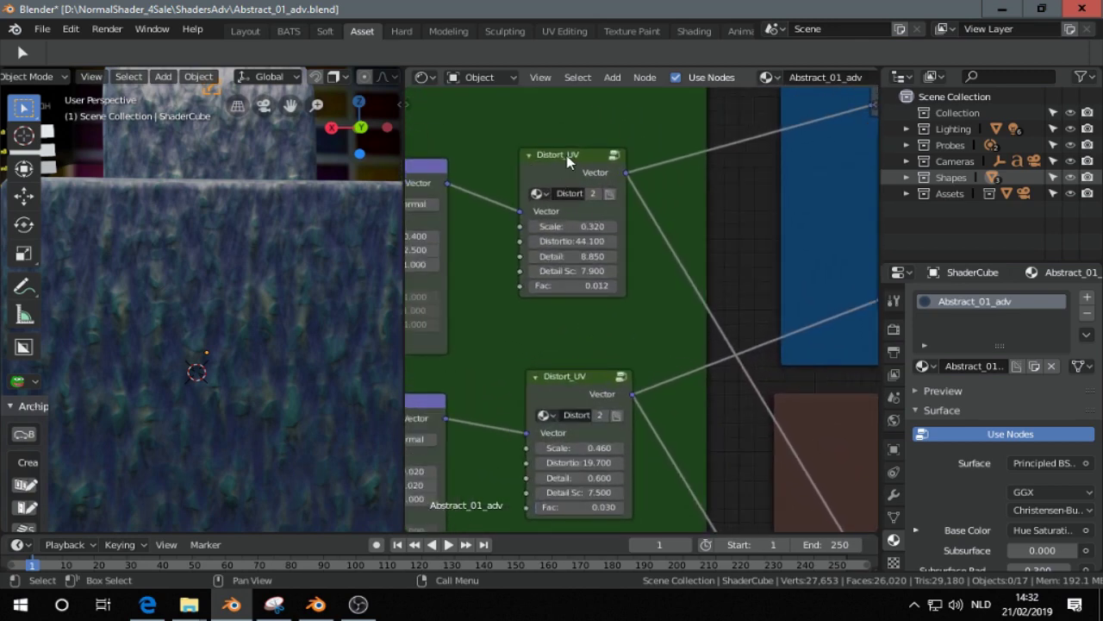
scroll(542, 169, "down", 1)
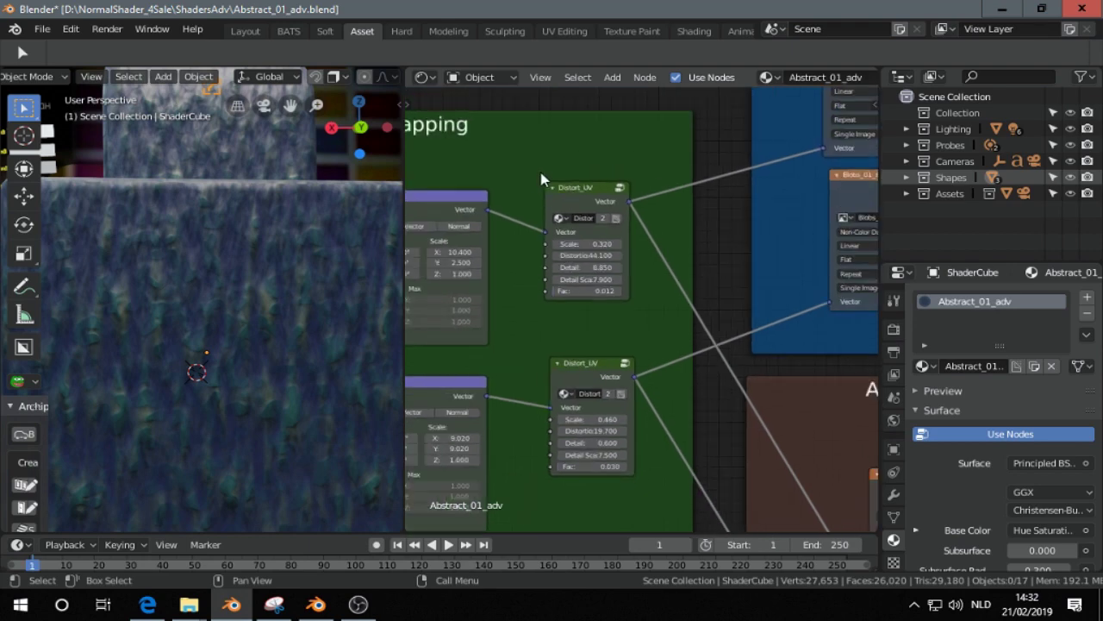
scroll(554, 202, "down", 2)
middle_click_drag(549, 192, 654, 205)
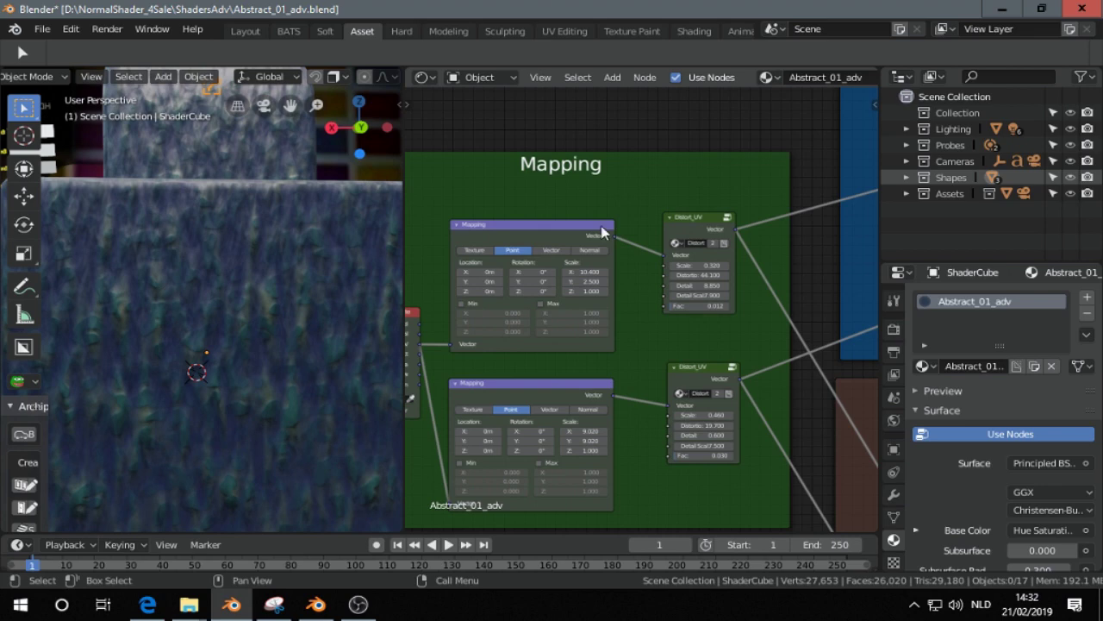
scroll(667, 303, "up", 2)
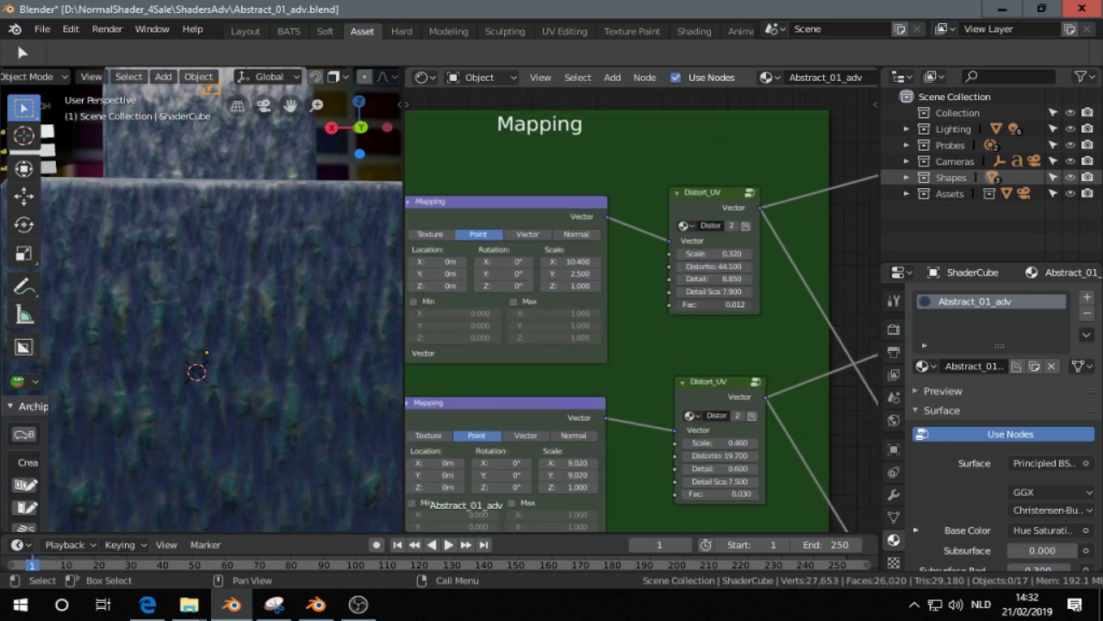
left_click_drag(712, 304, 687, 308)
scroll(650, 310, "down", 3)
middle_click_drag(594, 177, 674, 171)
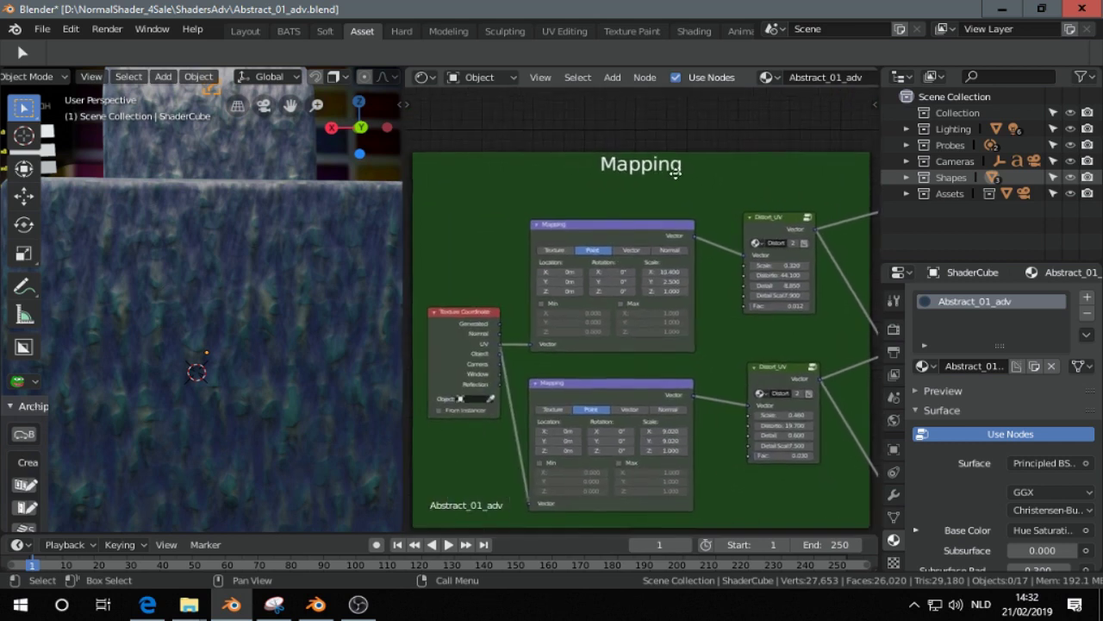
Select the upper Distort_UV node and compare its distortion settings with the surface of the shader cube.
left_click(771, 220)
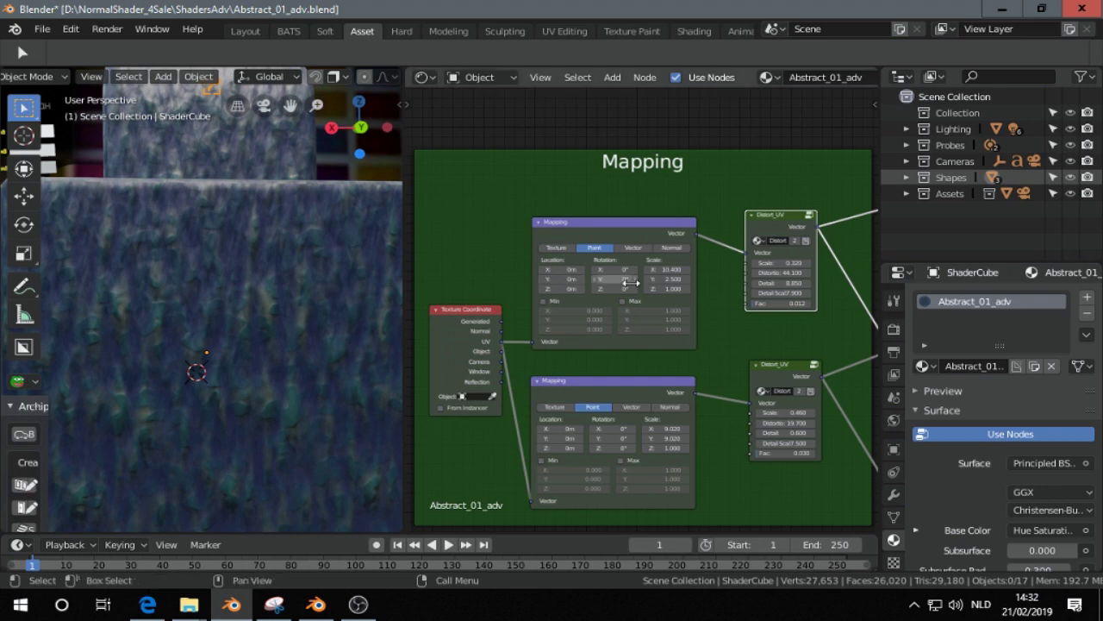
scroll(642, 280, "up", 1)
middle_click_drag(722, 288, 543, 272)
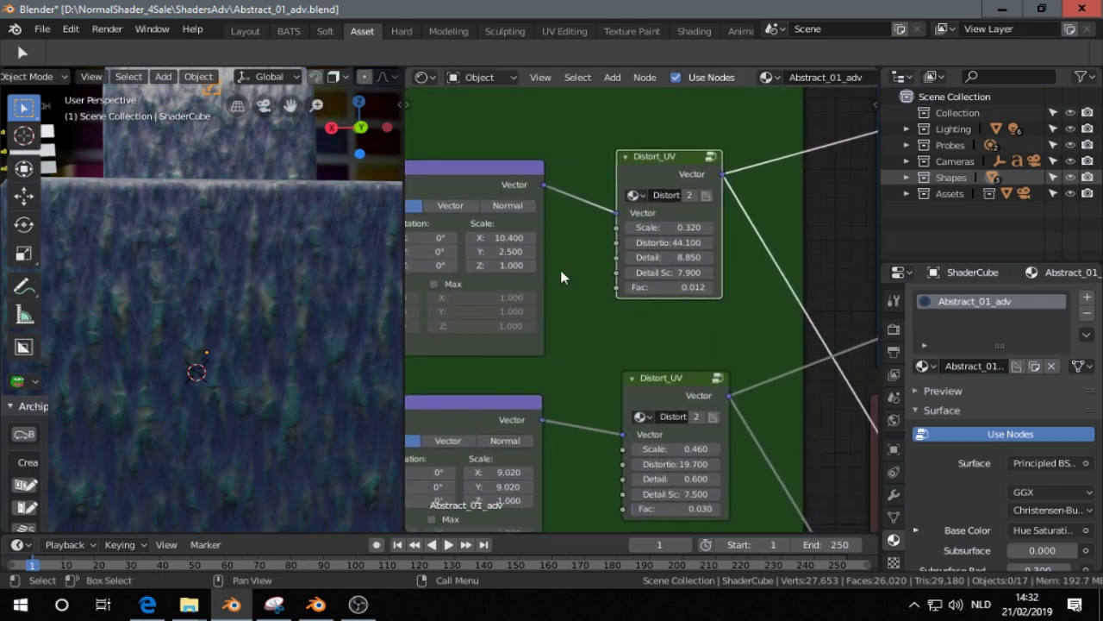
scroll(288, 306, "down", 3)
scroll(267, 309, "up", 4)
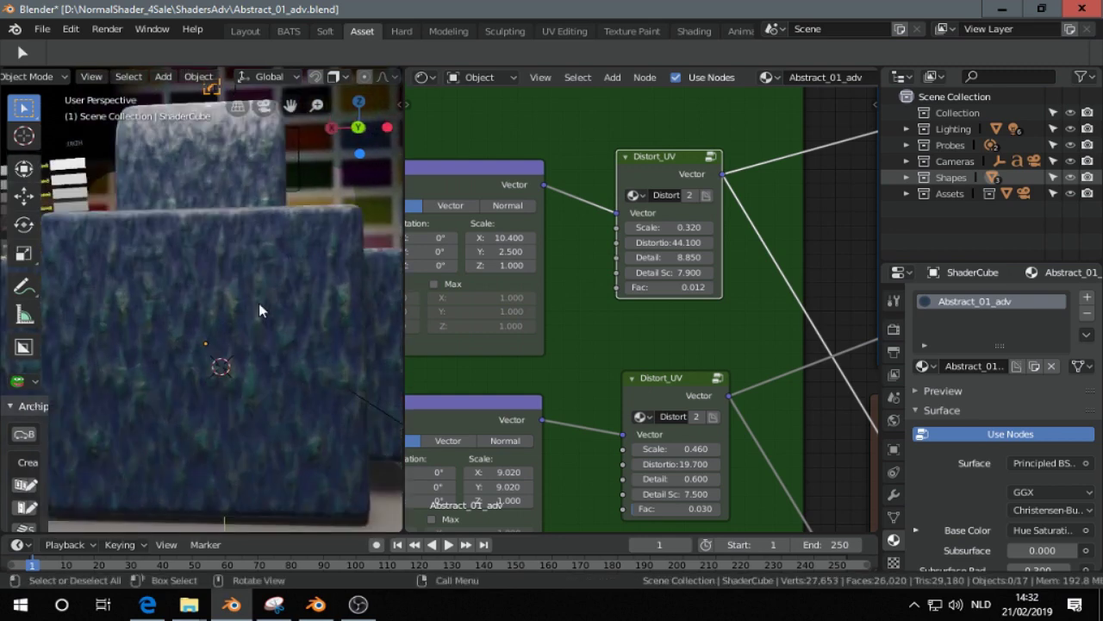
scroll(612, 274, "down", 3)
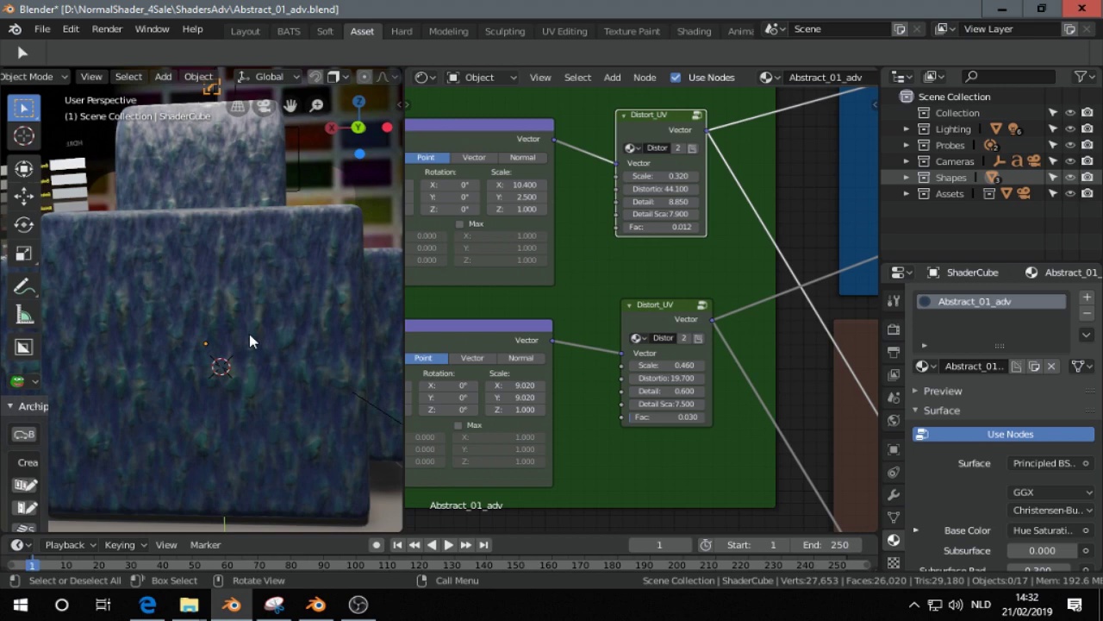
View the whole shader cube from several sides to check the distorted texture.
scroll(259, 296, "down", 3)
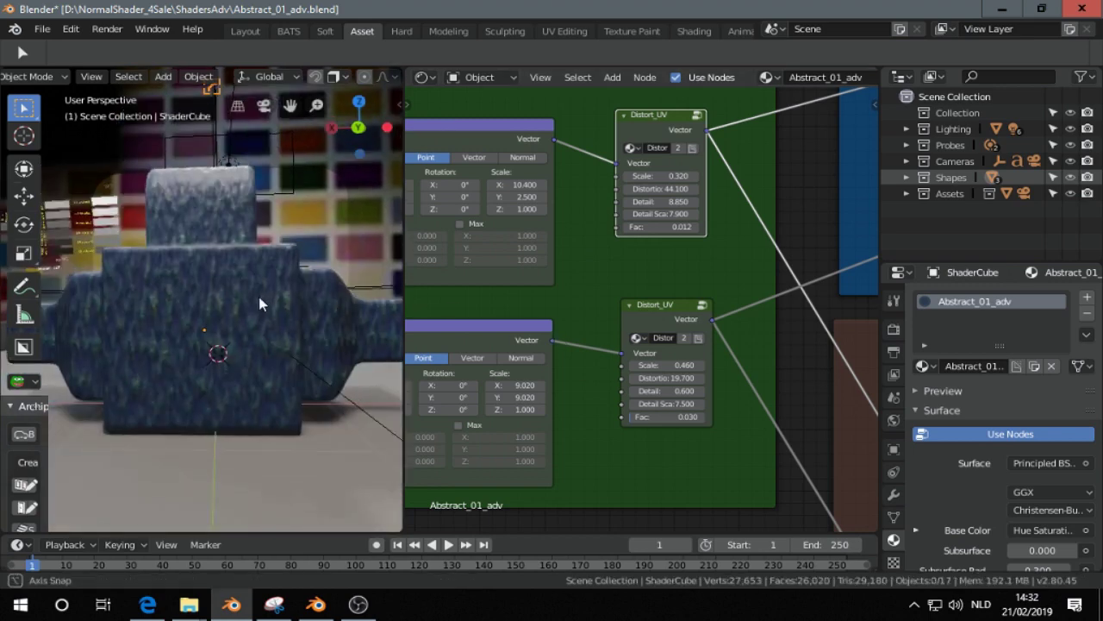
middle_click_drag(259, 296, 42, 299)
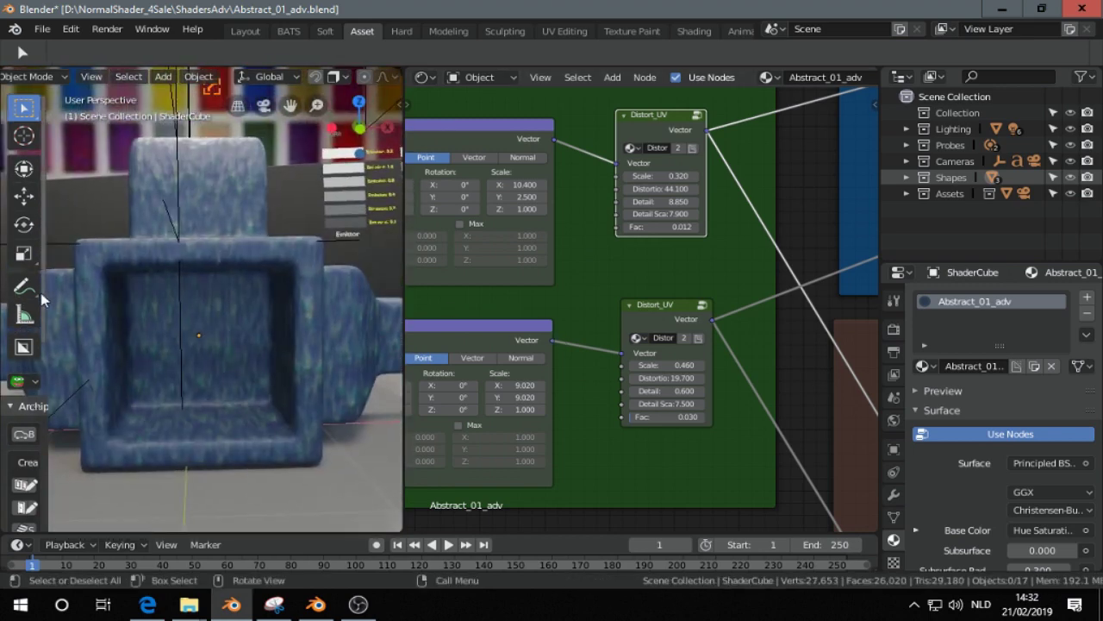
scroll(162, 301, "up", 2)
middle_click_drag(165, 301, 276, 300)
scroll(693, 294, "down", 2)
Follow the Distort_UV outputs to the Mix_04_nrm.jpg and Blobs_01_nrm.jpg image nodes in the Normal Textures frame.
middle_click_drag(729, 282, 522, 302)
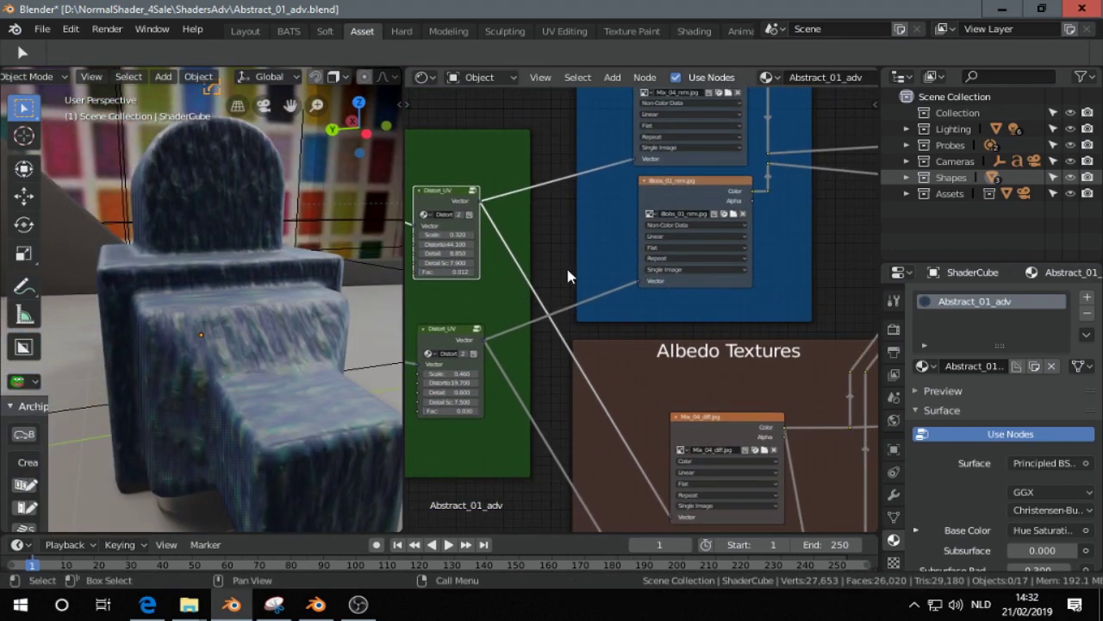
scroll(566, 265, "down", 1)
middle_click_drag(553, 265, 548, 293)
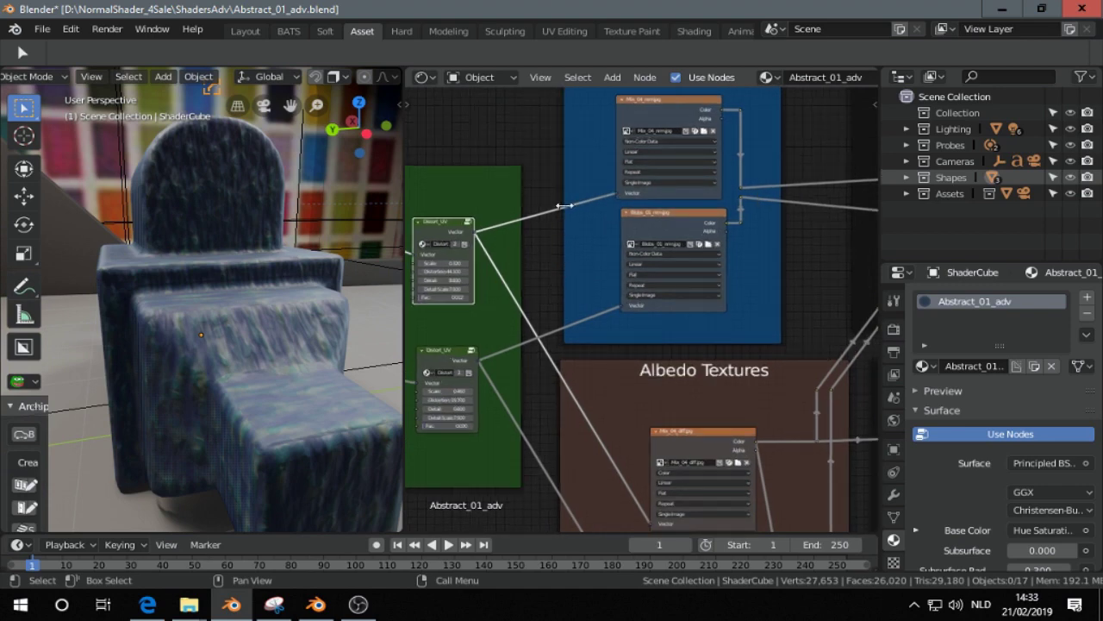
scroll(566, 192, "up", 1)
middle_click_drag(566, 193, 548, 289)
scroll(543, 289, "up", 1)
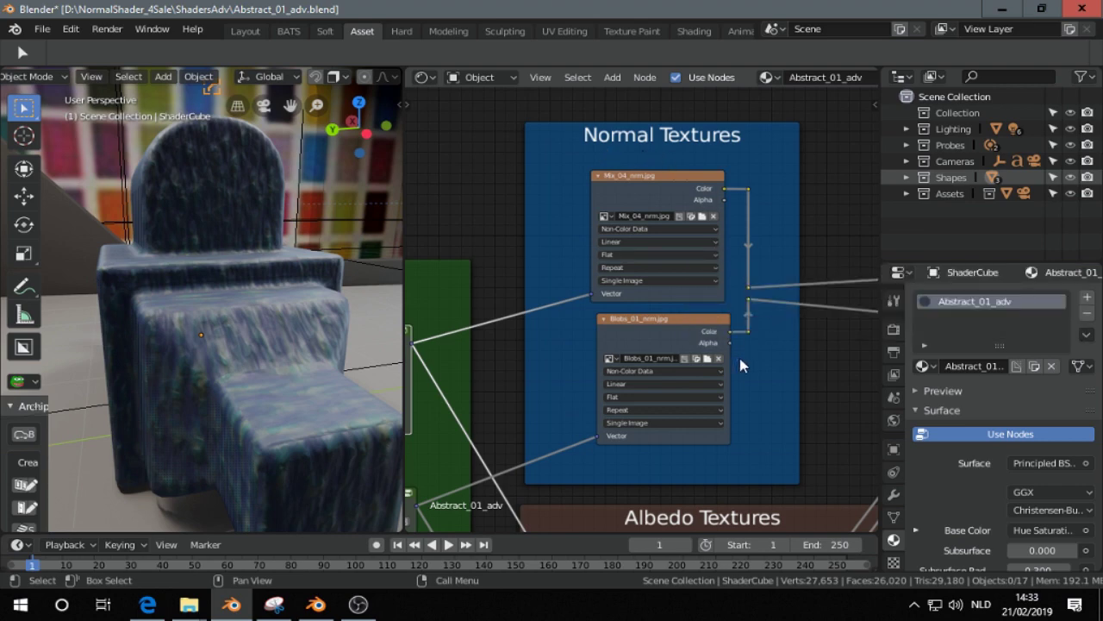
scroll(740, 365, "down", 1)
scroll(737, 386, "down", 1)
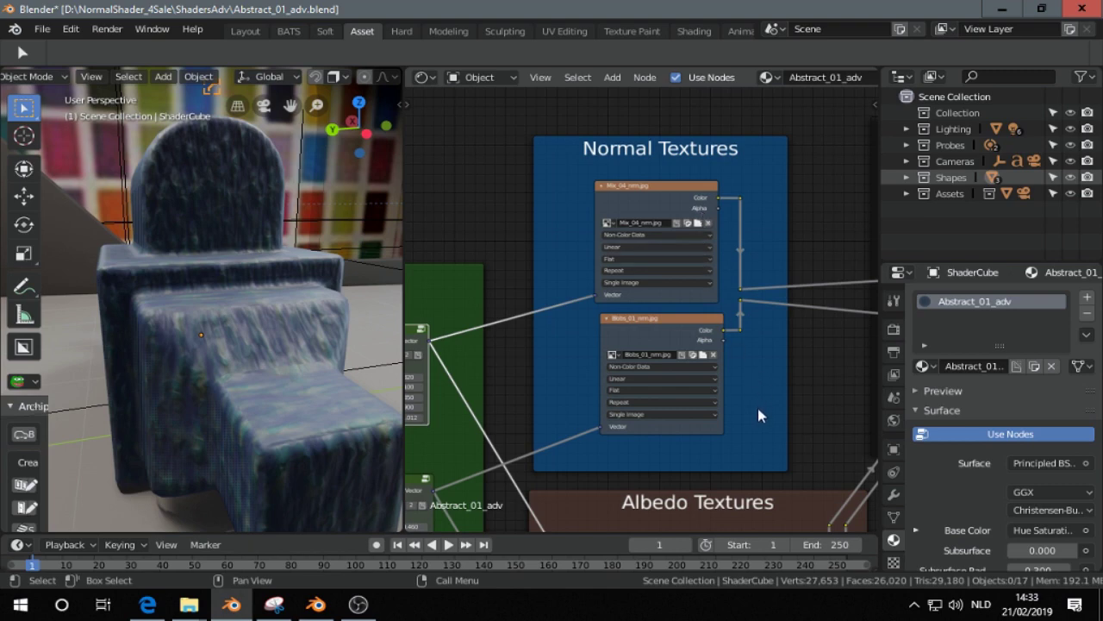
Examine the Mix_04_diff.jpg and Blobs_01_diff.jpg image nodes in the Albedo Textures frame.
scroll(759, 410, "down", 3)
middle_click_drag(759, 431, 670, 229)
scroll(666, 311, "up", 3)
scroll(667, 310, "up", 1)
middle_click_drag(669, 307, 677, 196)
scroll(676, 211, "up", 1)
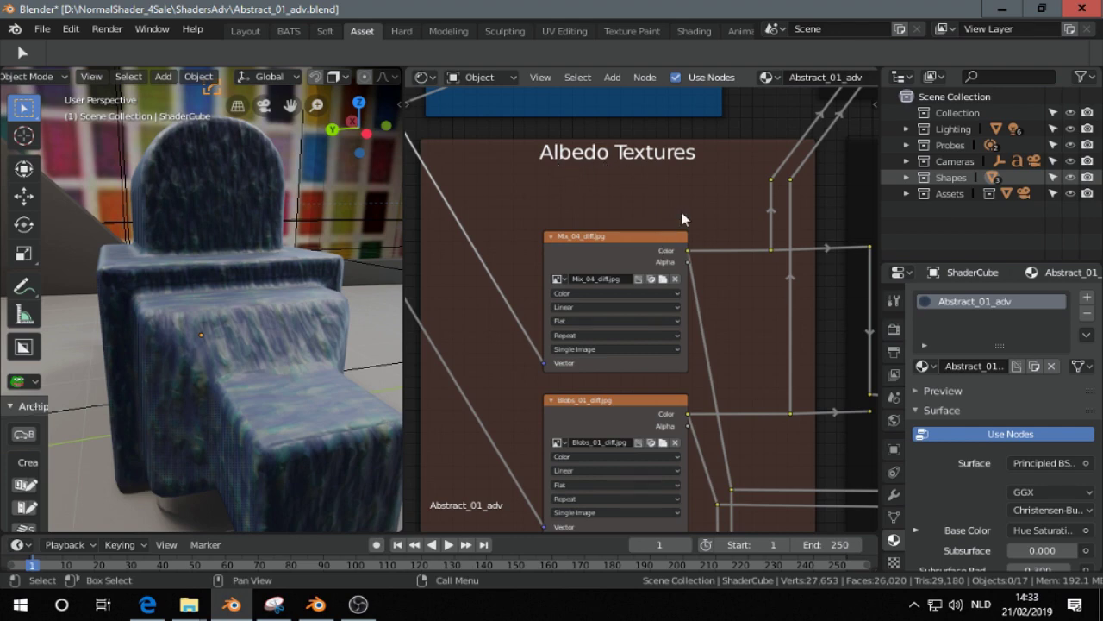
Trace the links from the Albedo Textures frame to the ColorRamp in the Mask_Albedo frame.
scroll(682, 217, "down", 3)
middle_click_drag(728, 302, 525, 294)
scroll(538, 299, "down", 5)
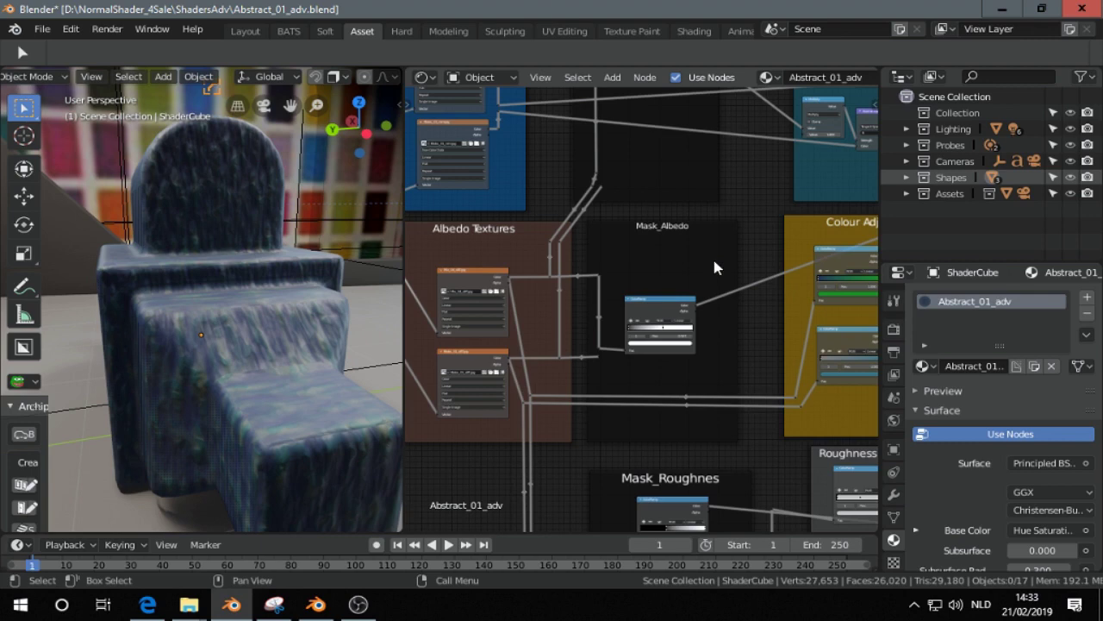
mouse_move(721, 249)
middle_mouse_down()
mouse_move(543, 250)
mouse_move(729, 206)
middle_mouse_up()
scroll(550, 250, "up", 3)
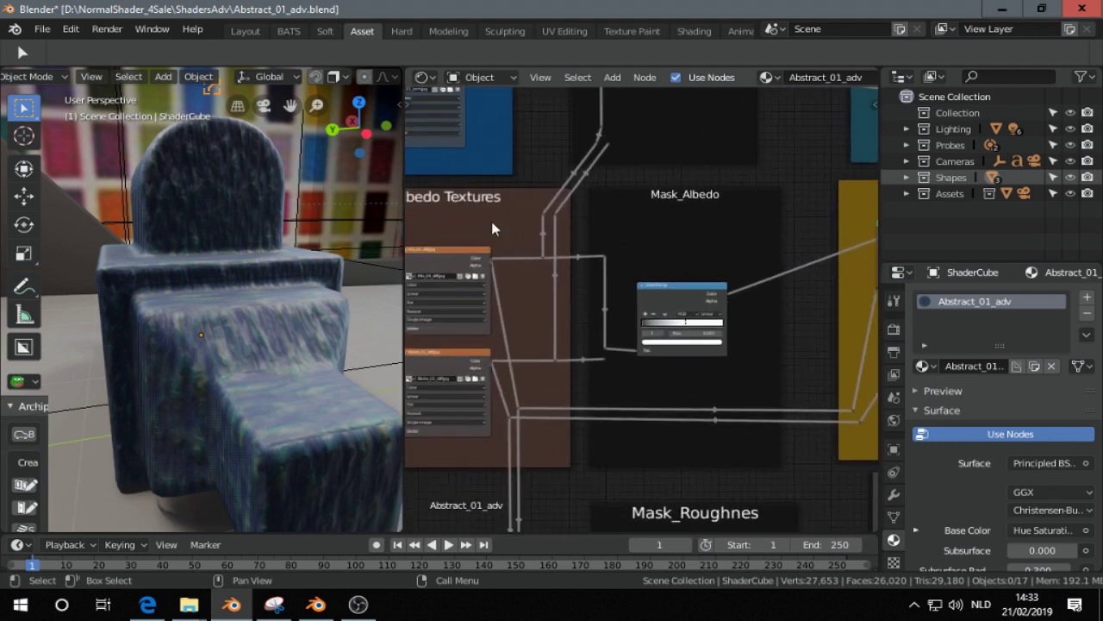
middle_click_drag(495, 229, 620, 207)
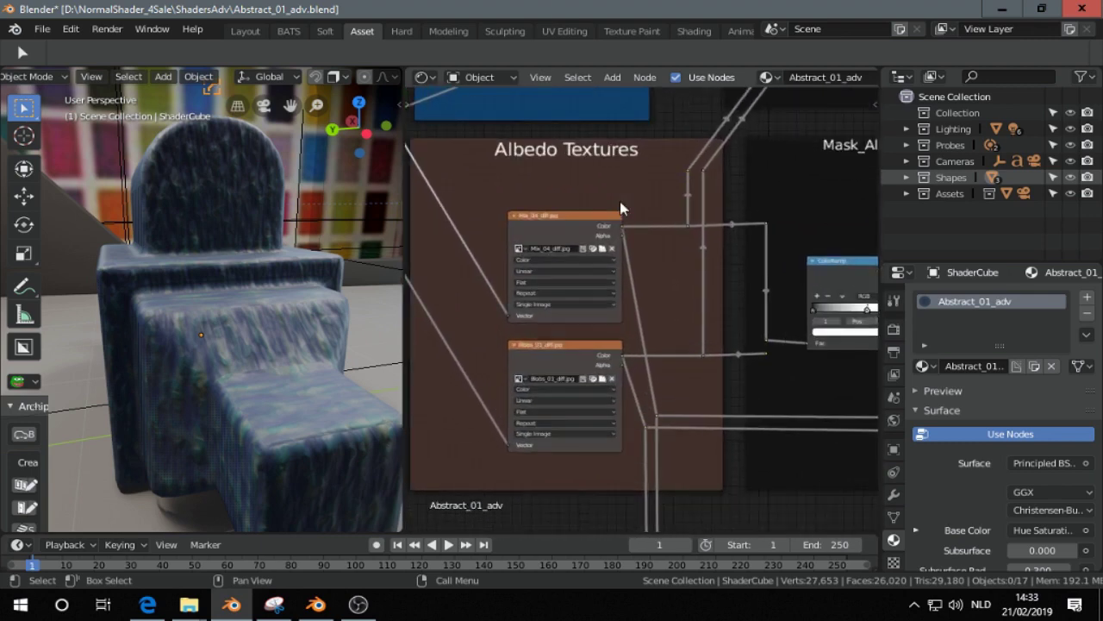
Open the image file browser from the Mix_04_diff.jpg node in Albedo Textures and display the files as thumbnails.
scroll(600, 247, "up", 2)
left_click(597, 248)
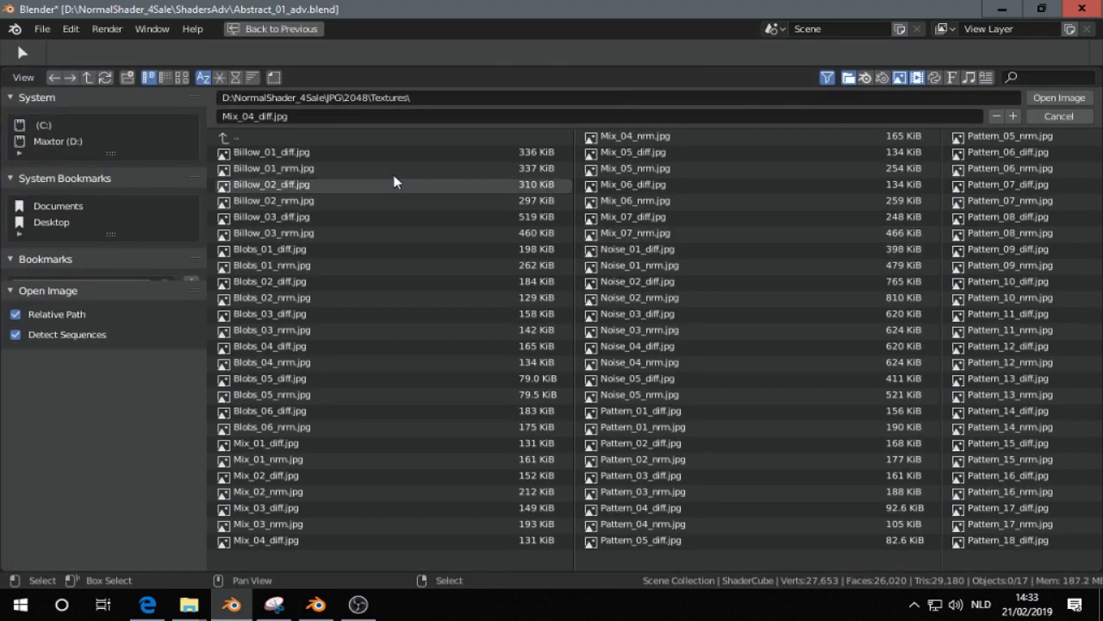
left_click(179, 77)
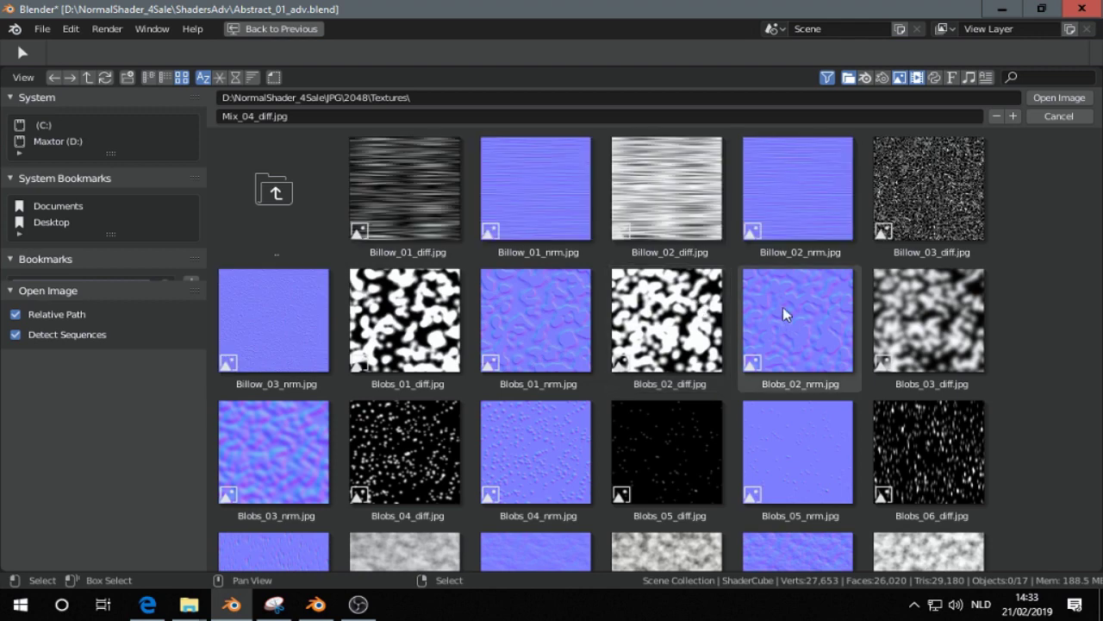
Browse the texture thumbnails from the Billow, Blobs, Mix and Noise files through to the last Pattern images.
scroll(782, 307, "down", 5)
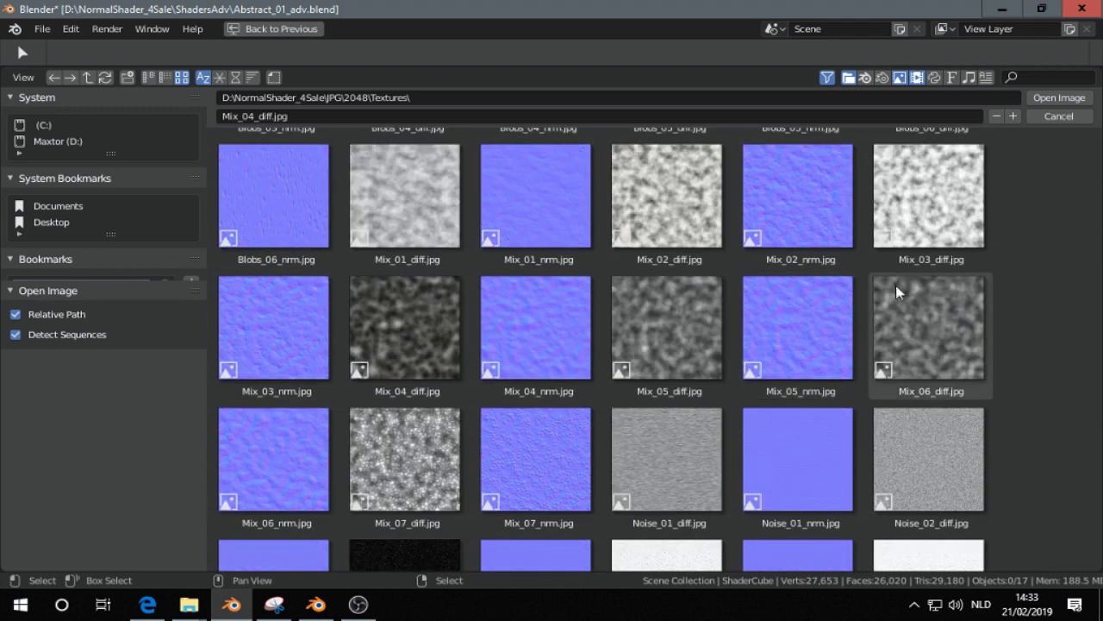
scroll(896, 286, "down", 1)
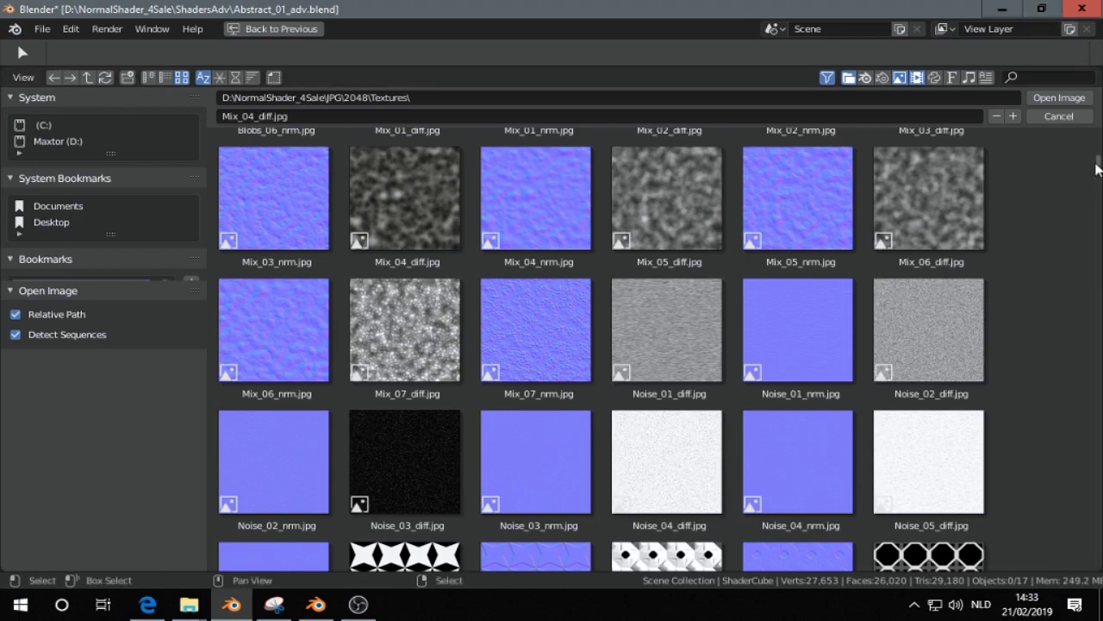
left_click_drag(1099, 168, 1092, 442)
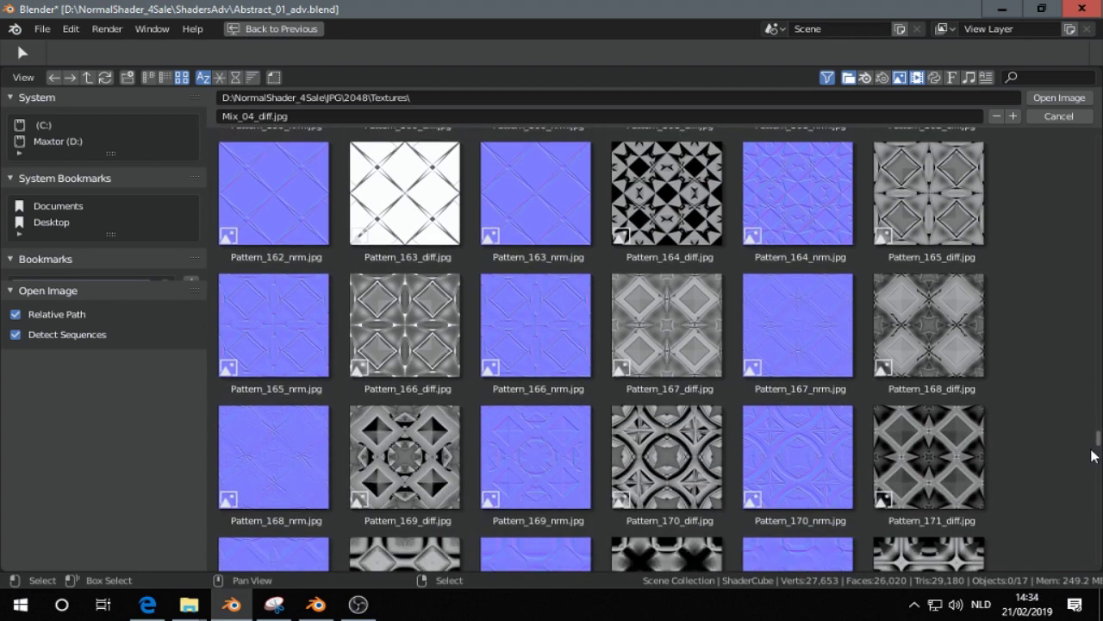
scroll(1091, 459, "down", 5)
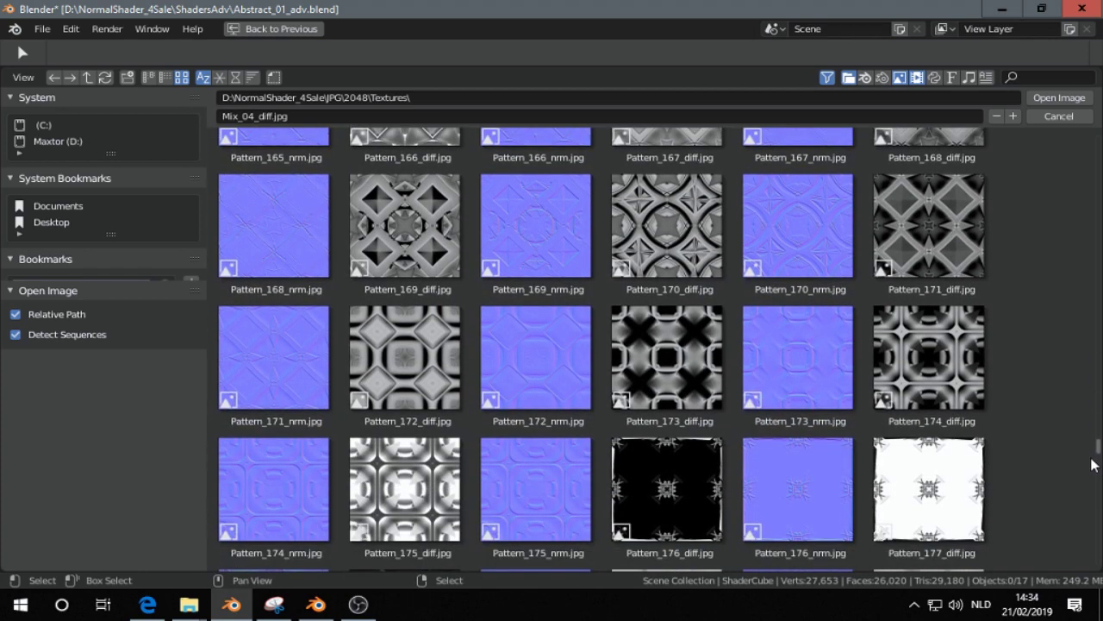
scroll(1093, 465, "down", 6)
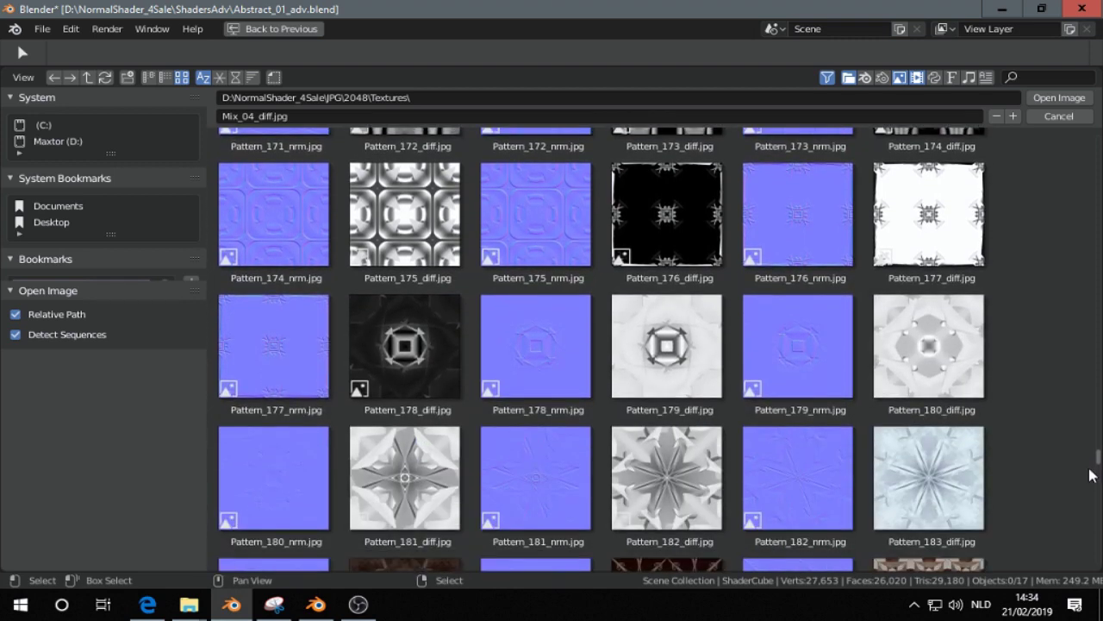
scroll(1090, 475, "down", 7)
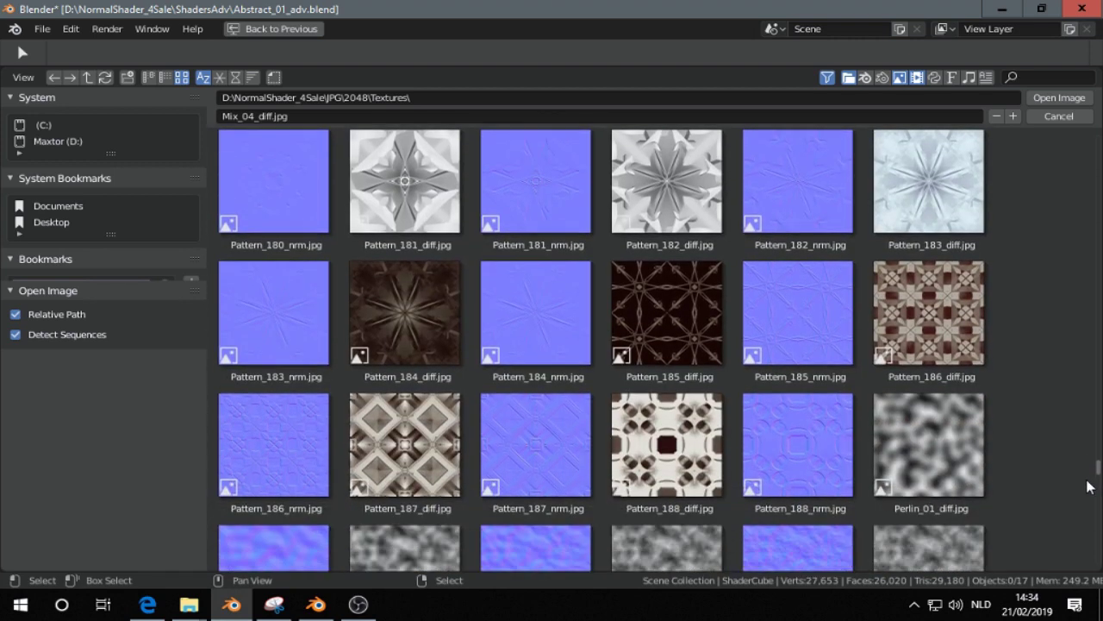
Review the Perlin, RidgeNoise, Voronoi and Waves texture thumbnails, and close the image browser without loading a file.
scroll(1088, 487, "down", 5)
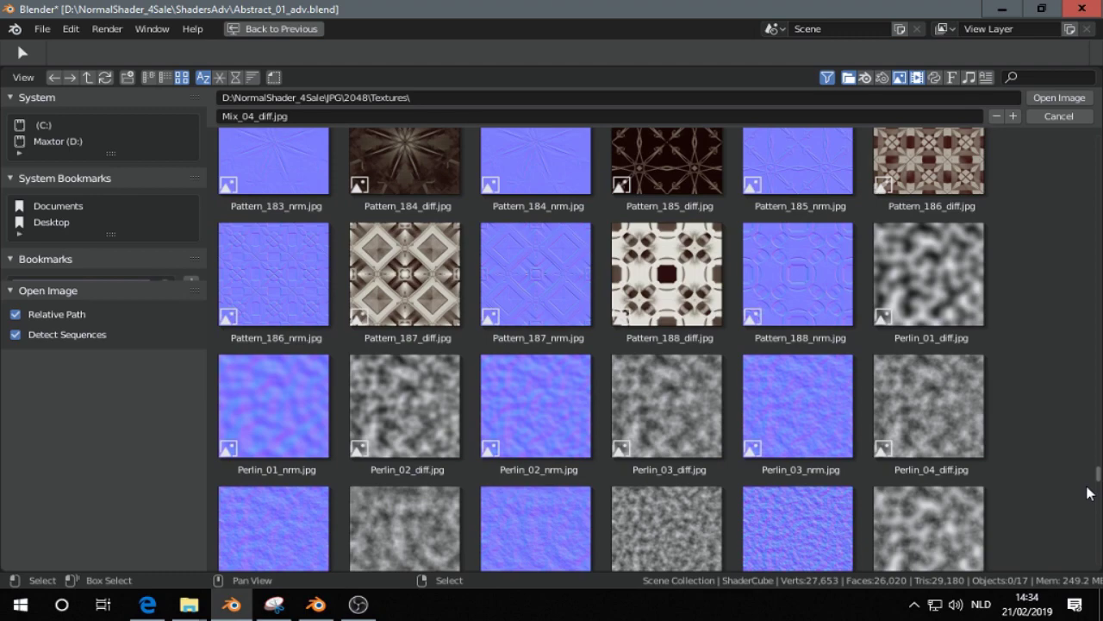
scroll(1087, 495, "down", 7)
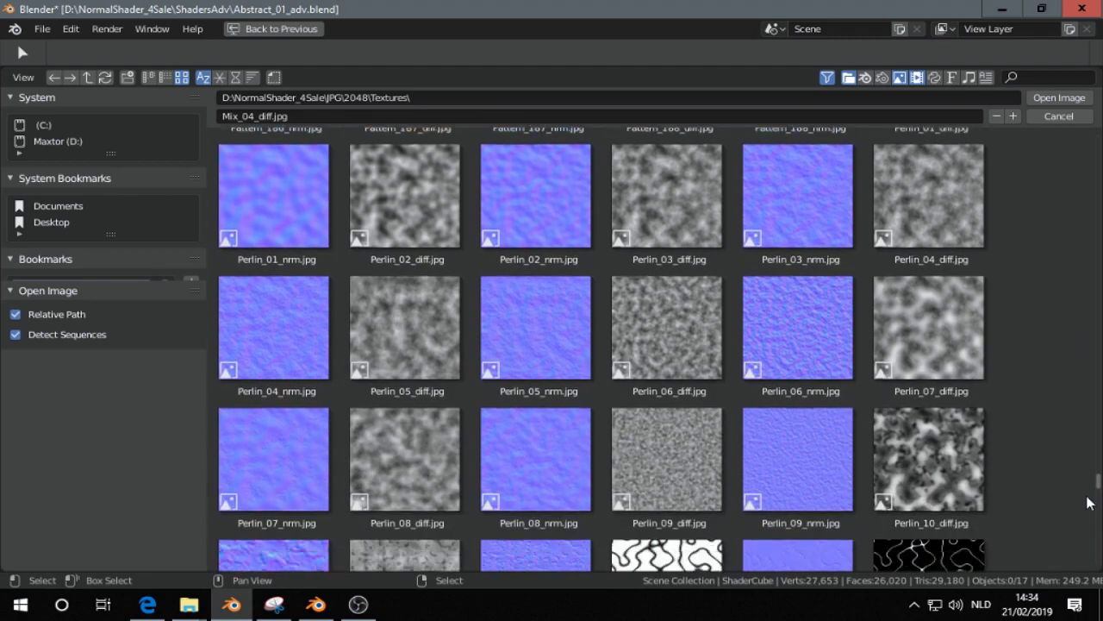
scroll(1088, 507, "down", 10)
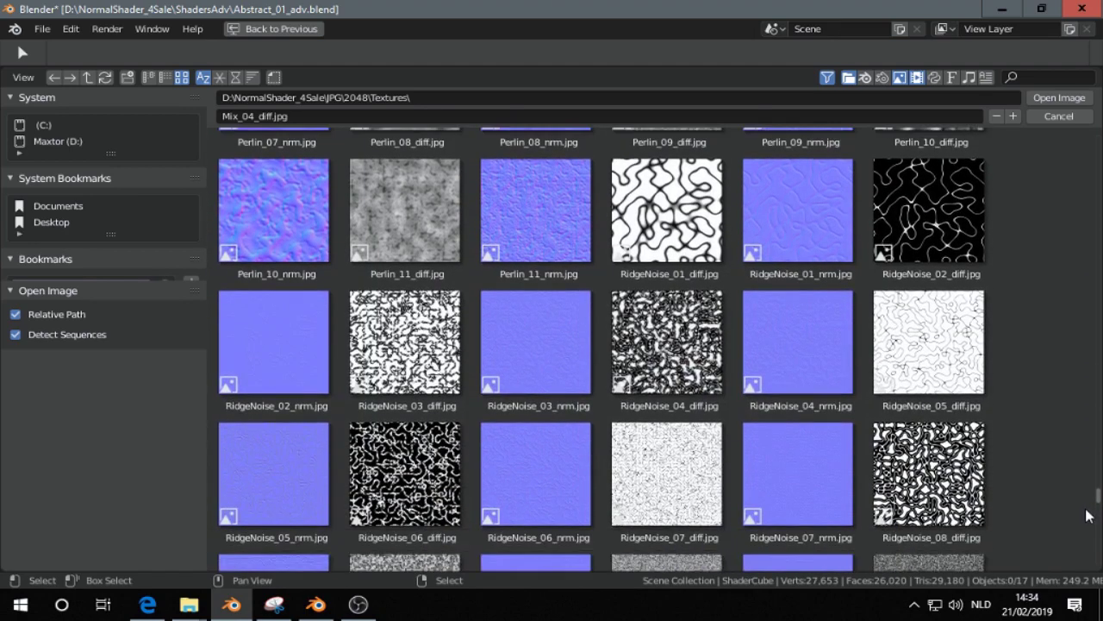
scroll(1086, 525, "down", 13)
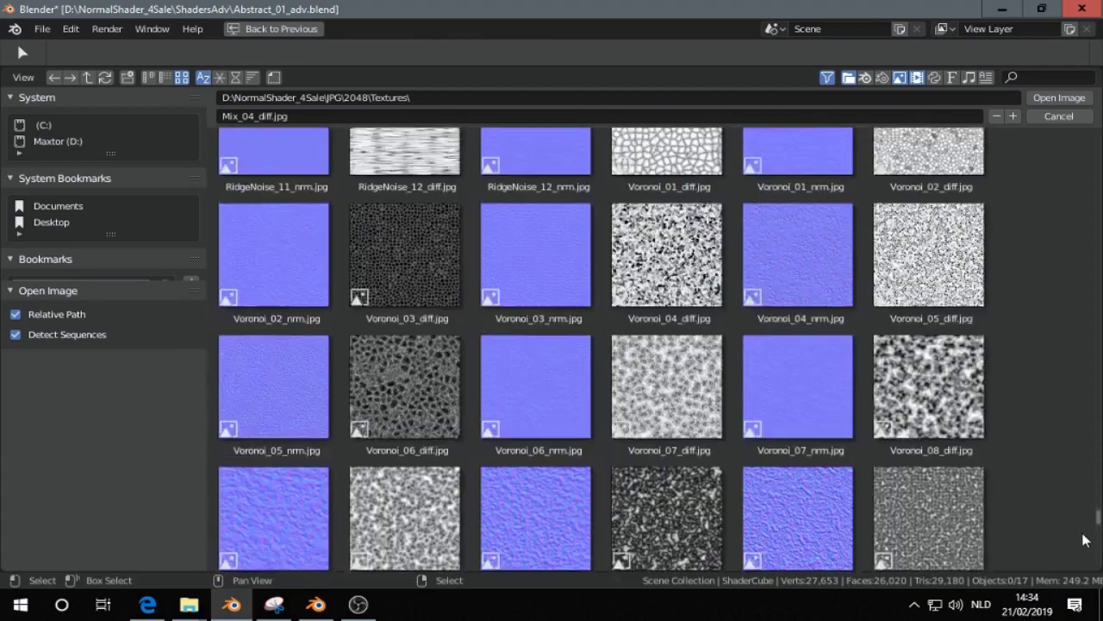
scroll(1084, 547, "down", 5)
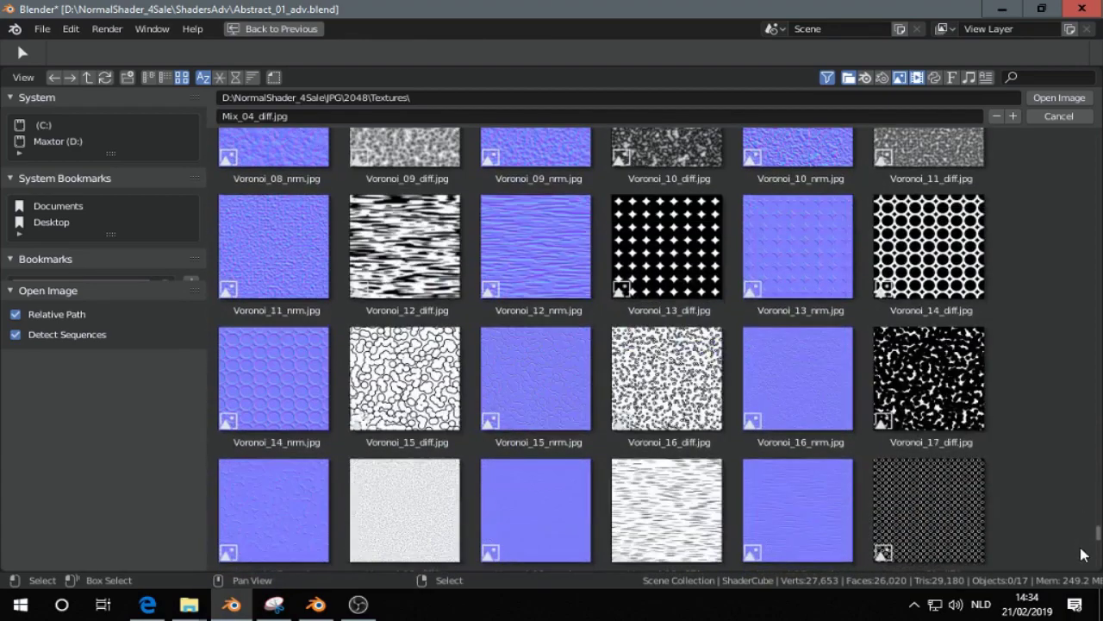
scroll(1084, 555, "down", 6)
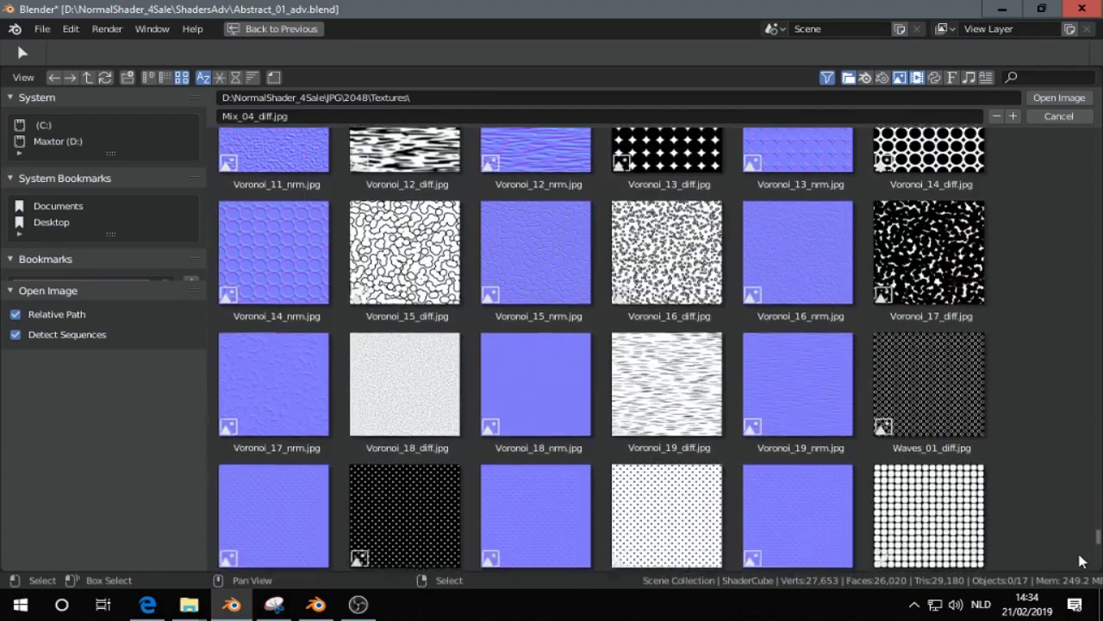
scroll(1083, 565, "down", 3)
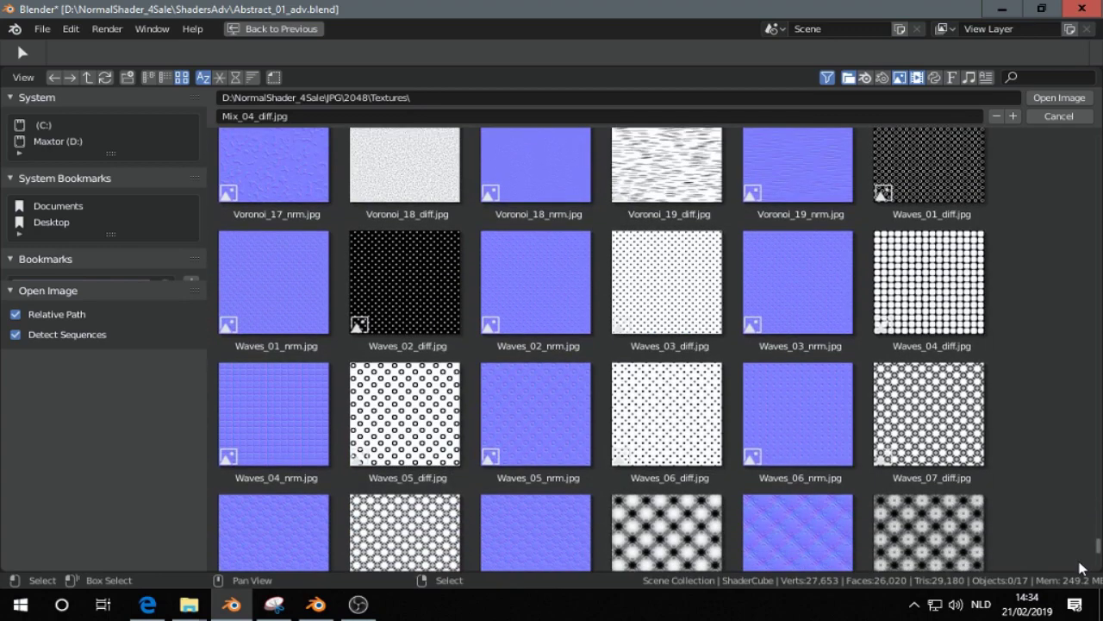
left_click_drag(1082, 569, 1091, 317)
scroll(1087, 317, "up", 20)
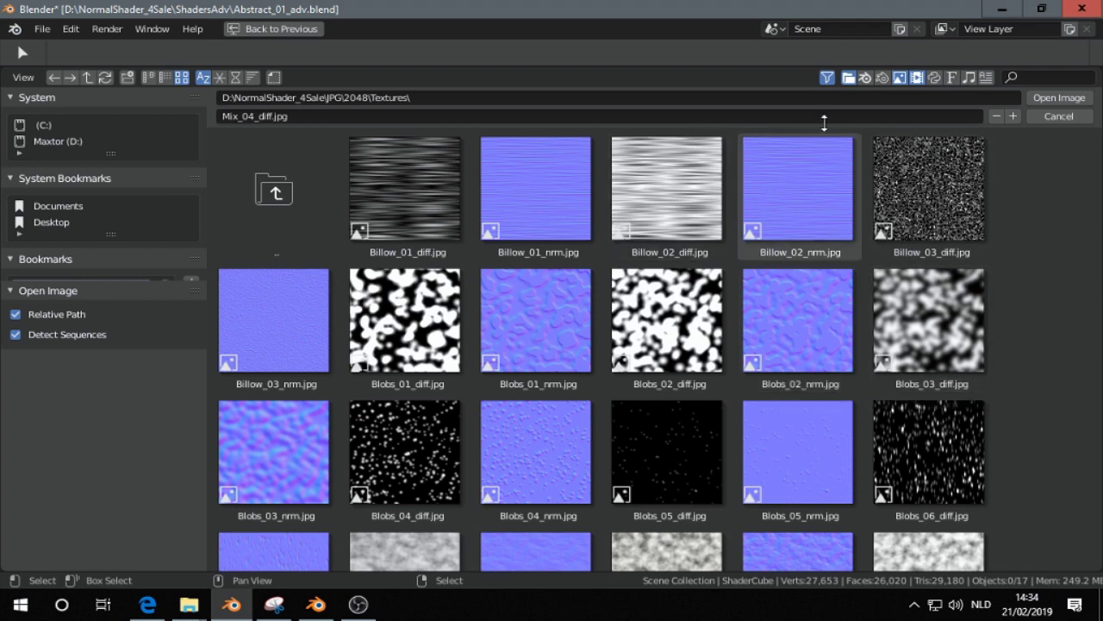
left_click(1059, 116)
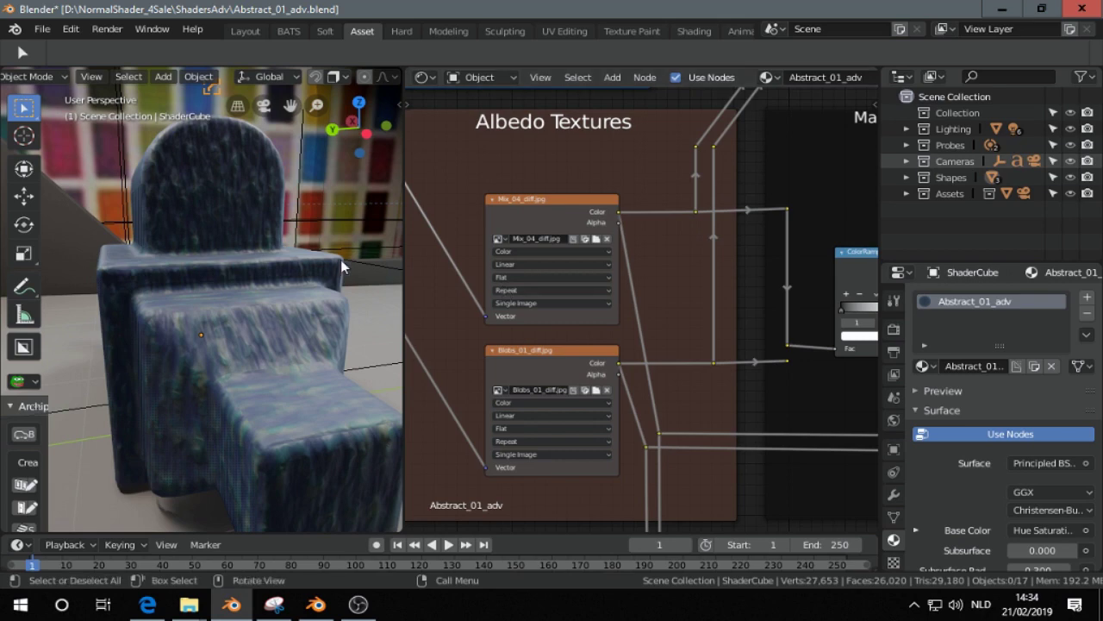
Reopen the image browser from the Mix_04_diff.jpg node, look through the Pattern diffuse and normal thumbnails, and close it without loading a file.
middle_click_drag(340, 259, 383, 259)
scroll(356, 261, "up", 2)
middle_click_drag(288, 251, 259, 267)
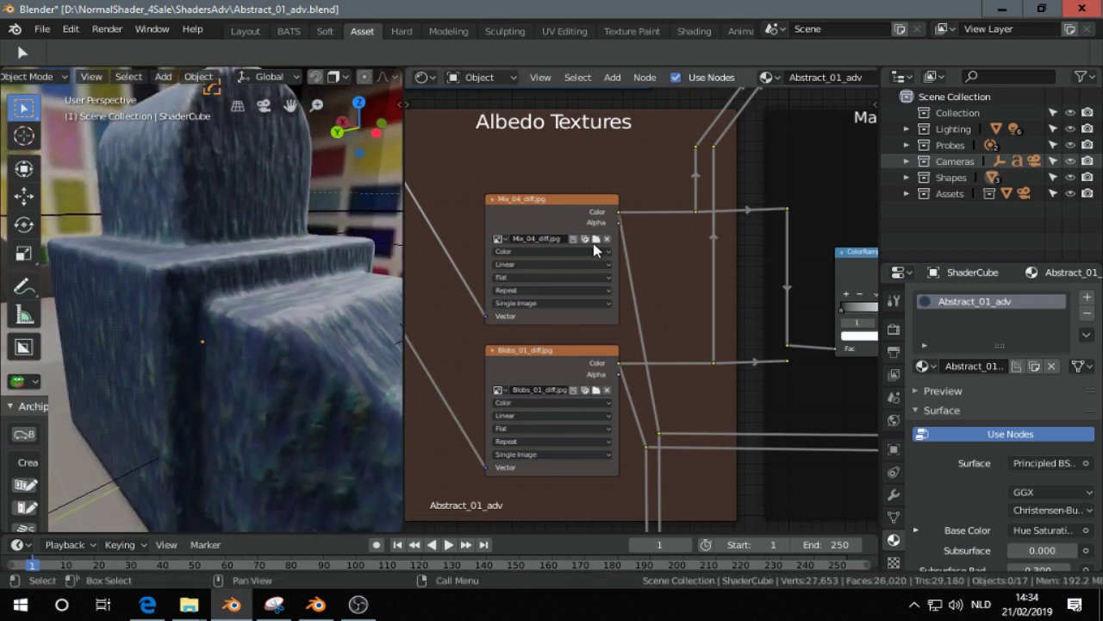
left_click(594, 242)
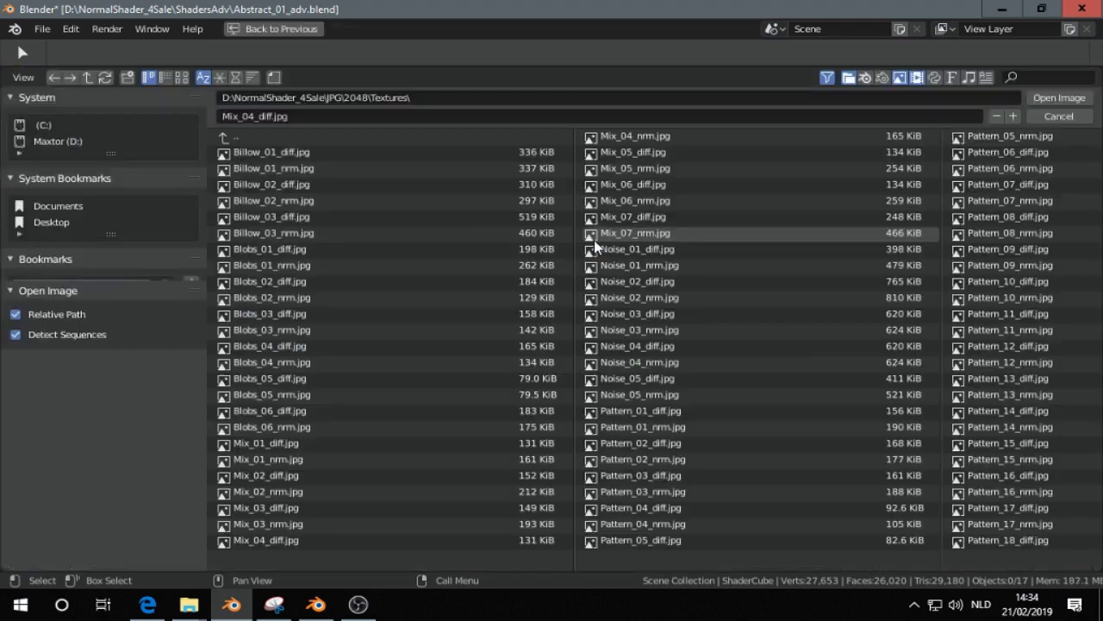
left_click(183, 77)
scroll(875, 337, "down", 10)
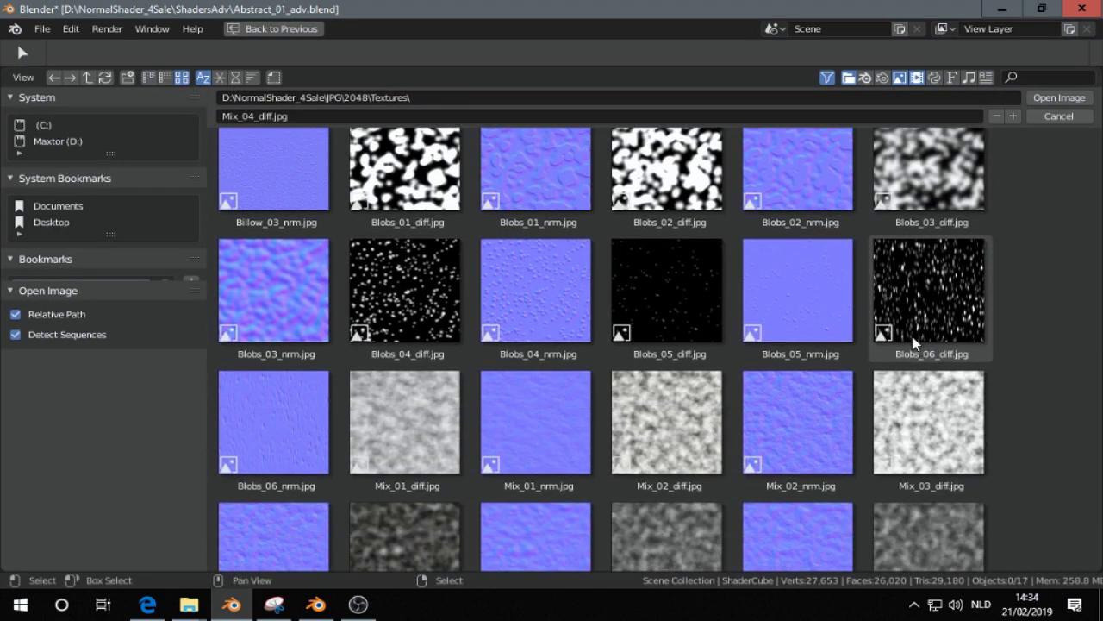
scroll(875, 337, "down", 15)
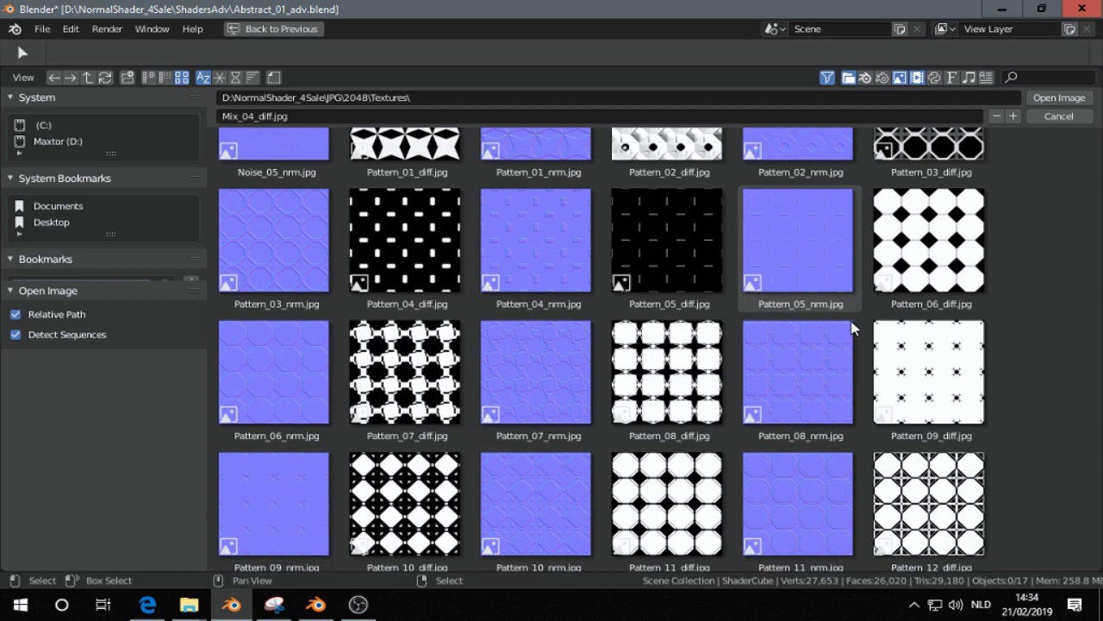
scroll(501, 292, "down", 6)
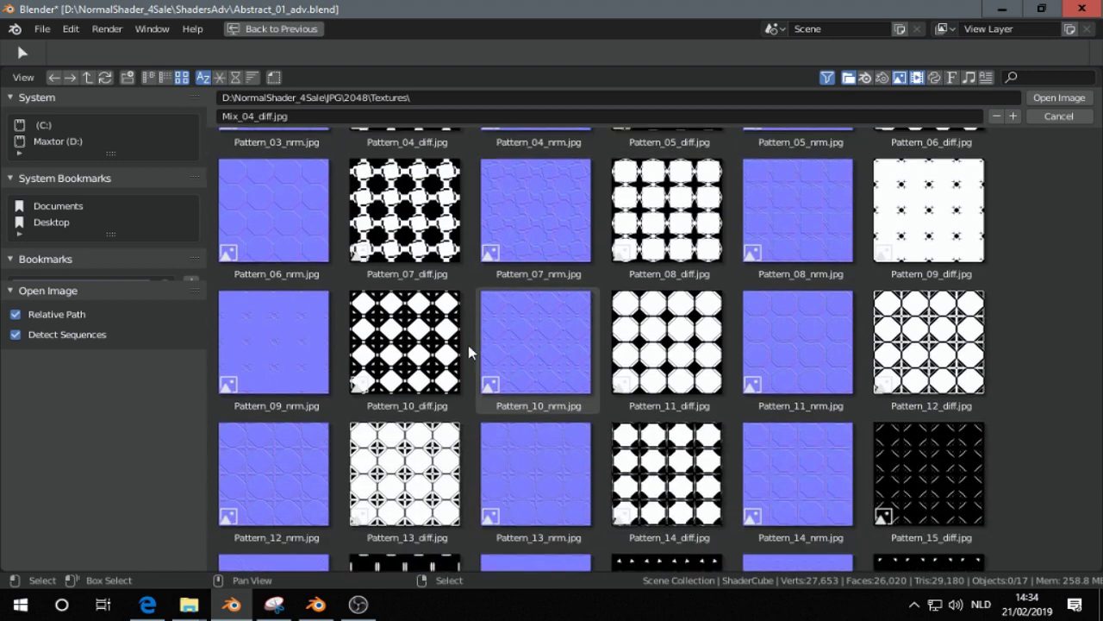
scroll(439, 362, "down", 2)
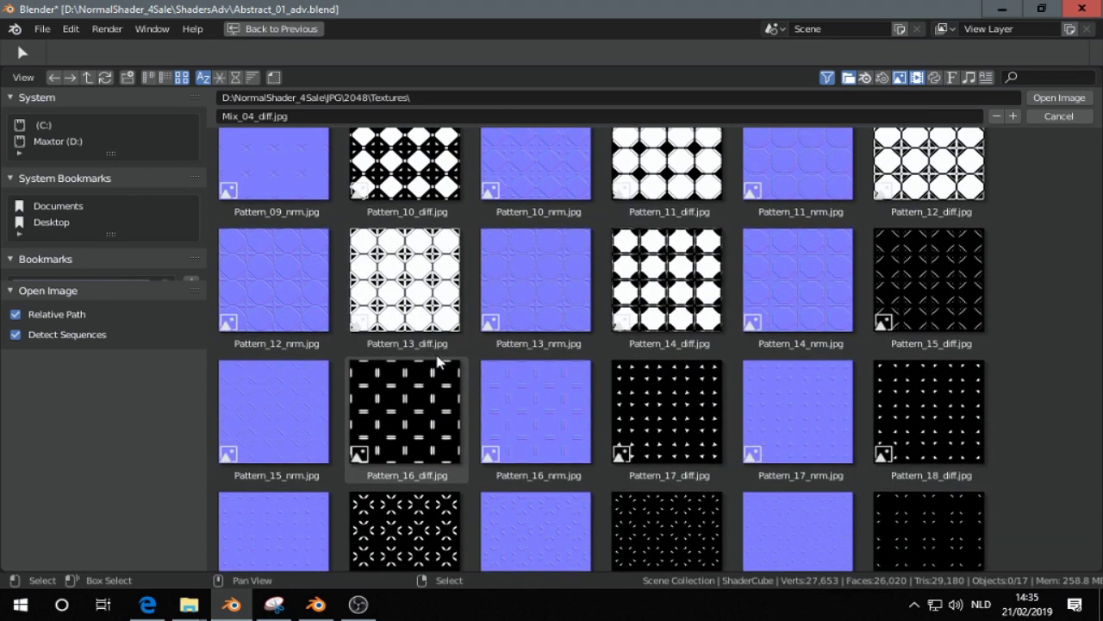
scroll(440, 361, "down", 2)
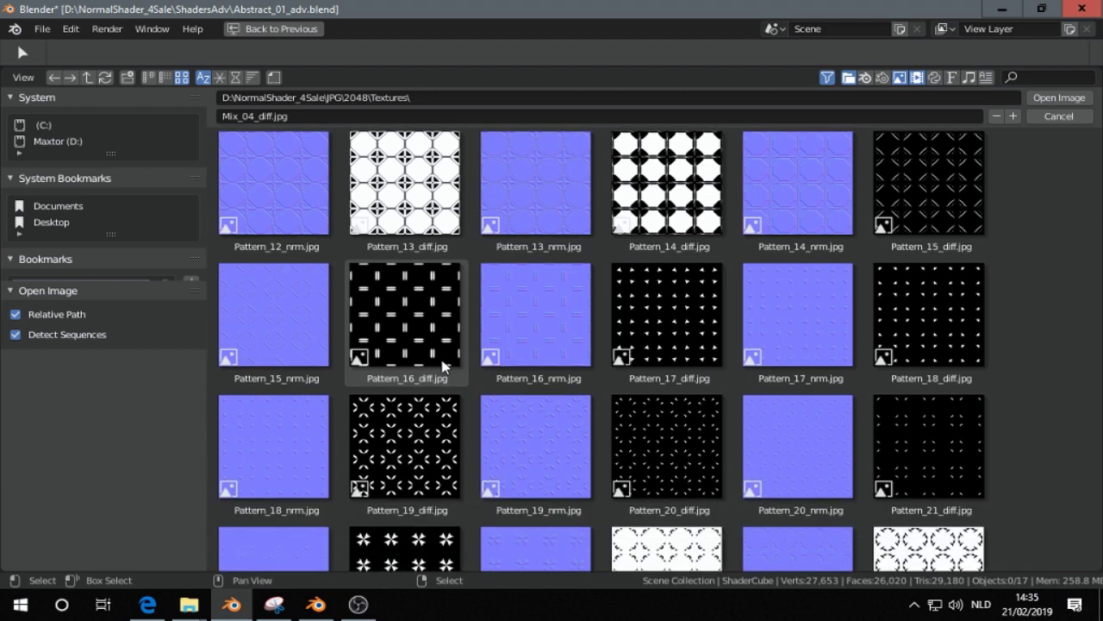
left_click(1054, 118)
Examine how the Normal Textures and Albedo Textures frames connect to the Mask_Normal and Mask_Albedo frames.
scroll(364, 276, "up", 5)
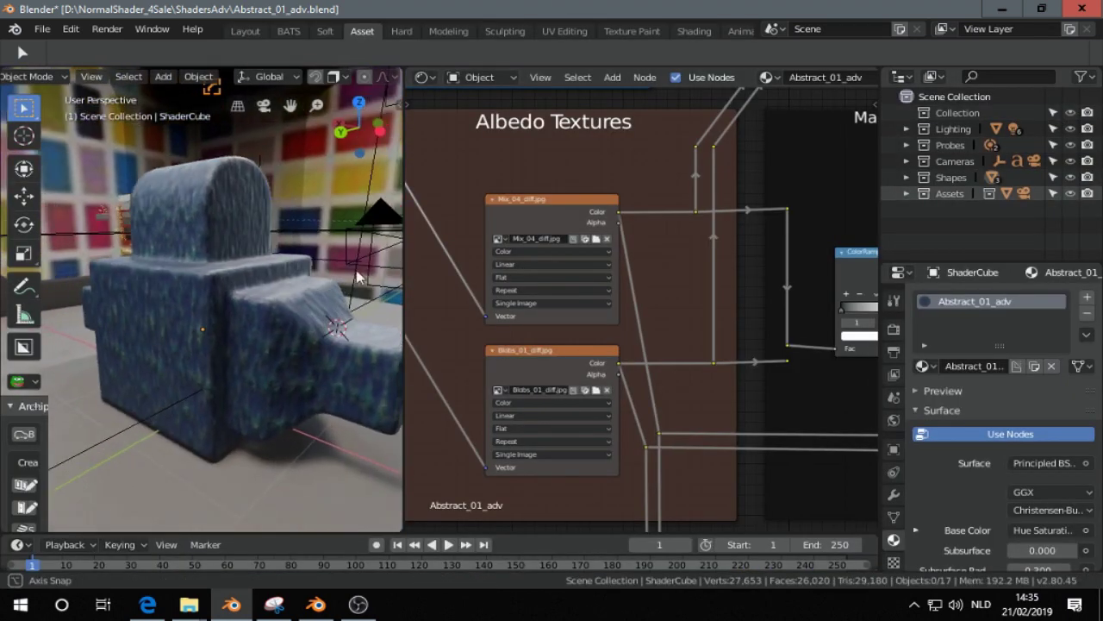
scroll(714, 268, "down", 2)
middle_click_drag(714, 268, 565, 279)
scroll(593, 183, "down", 2)
middle_click_drag(588, 170, 657, 119)
scroll(670, 194, "down", 3)
middle_click_drag(661, 243, 600, 391)
scroll(686, 191, "down", 3)
middle_click_drag(687, 181, 673, 262)
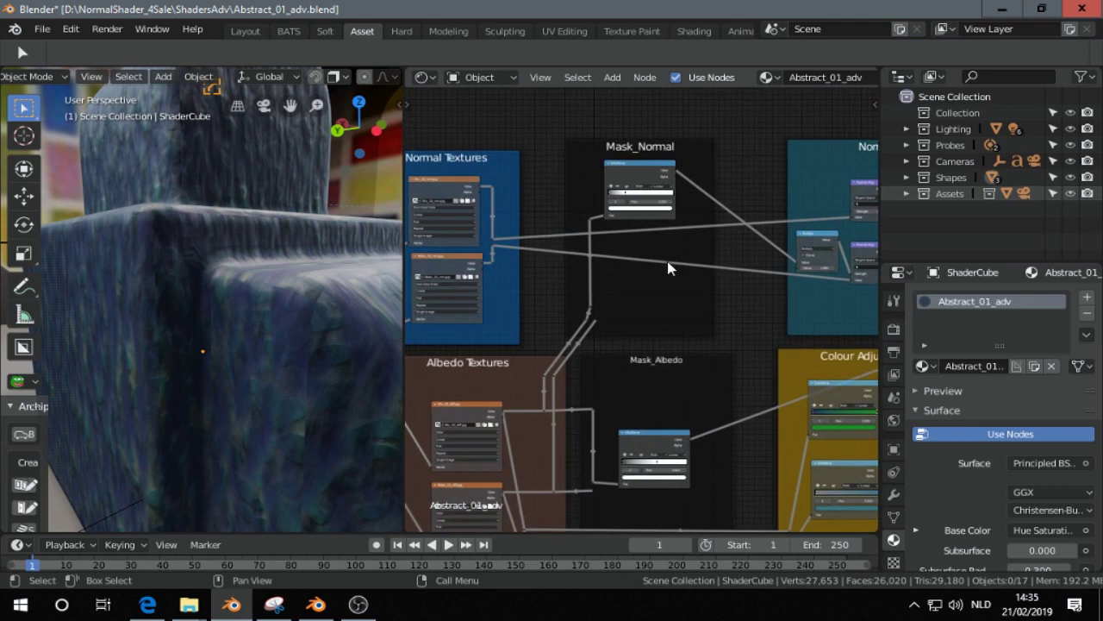
scroll(673, 221, "down", 2)
mouse_move(691, 261)
middle_mouse_down()
mouse_move(684, 278)
mouse_move(667, 181)
mouse_move(667, 221)
mouse_move(694, 256)
middle_mouse_up()
scroll(695, 256, "up", 1)
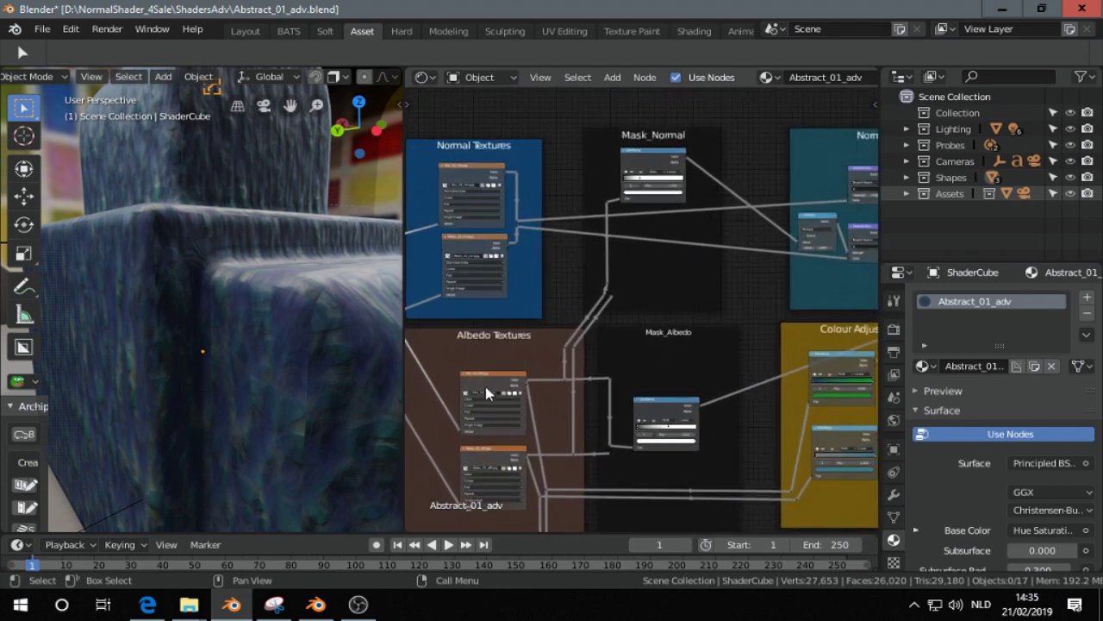
scroll(500, 410, "up", 1)
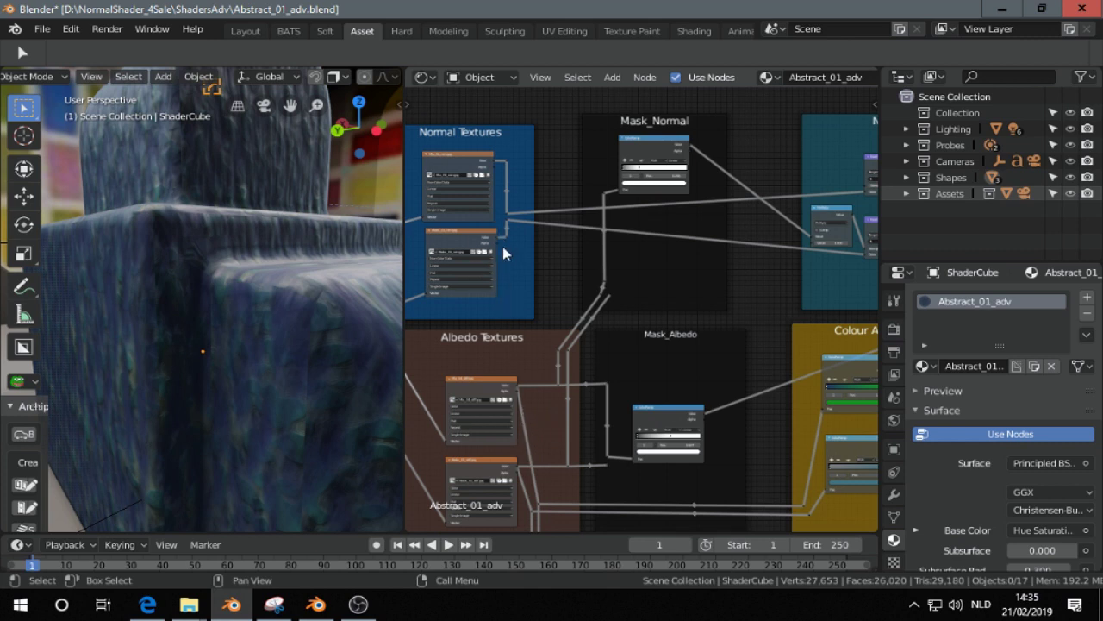
scroll(550, 267, "up", 1)
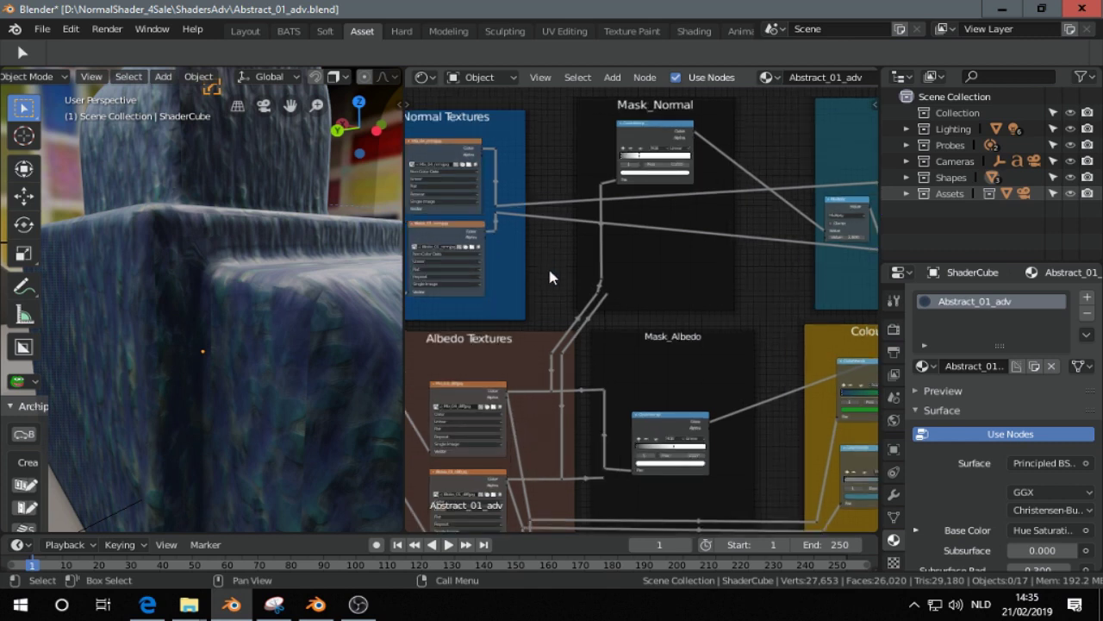
Set the X scale of the upper Mapping node in the Mapping frame to 4.
middle_click_drag(263, 271, 307, 244)
middle_click_drag(532, 264, 826, 261)
middle_click_drag(511, 282, 581, 278)
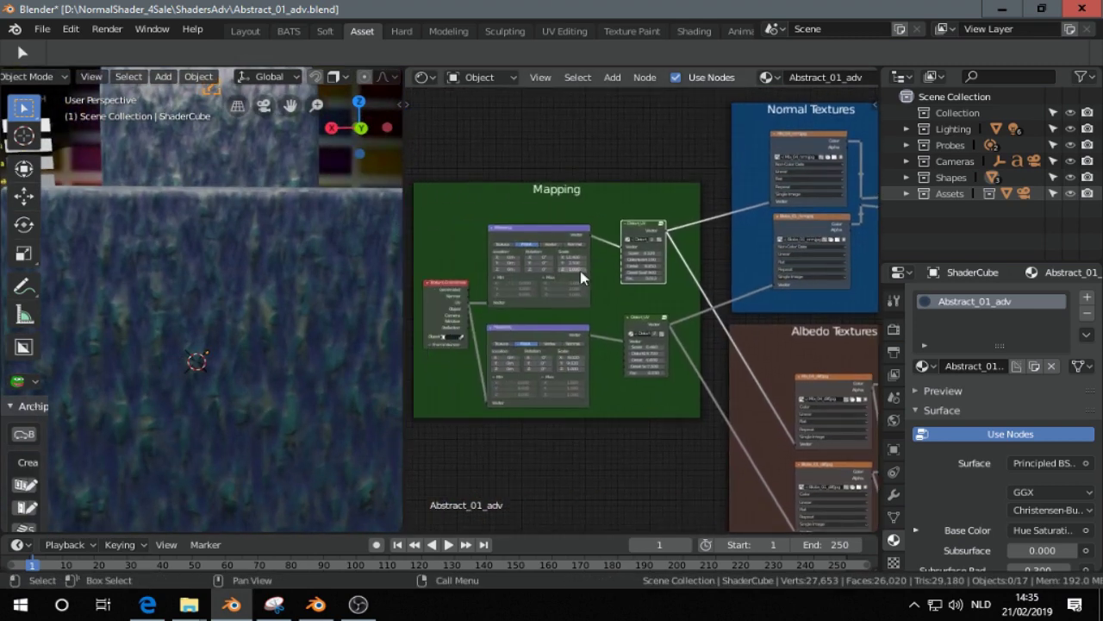
scroll(581, 277, "up", 3)
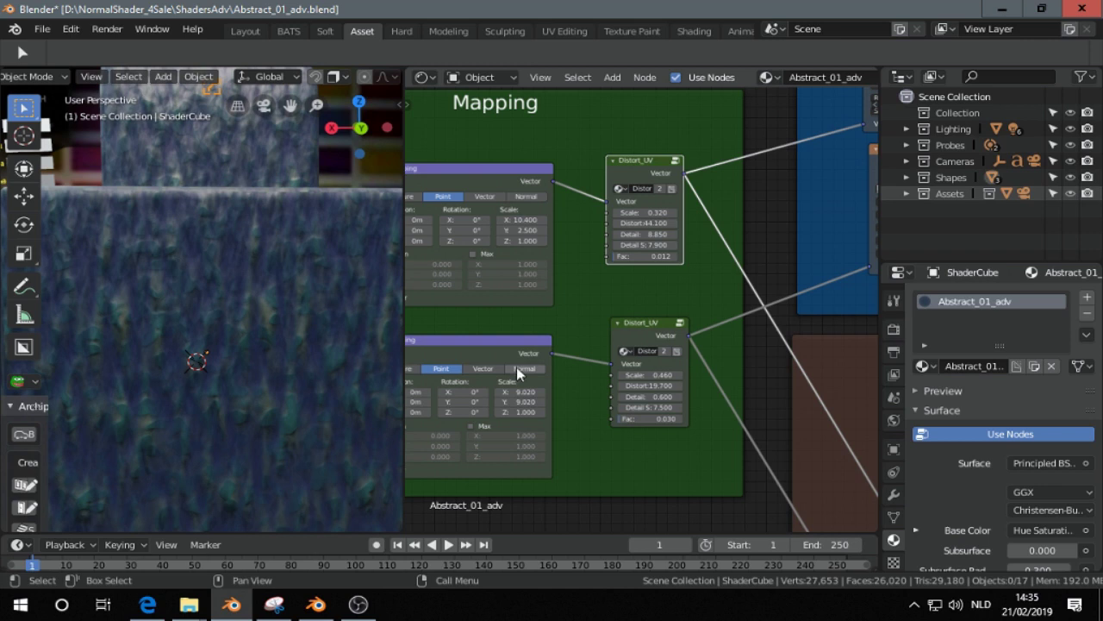
left_click_drag(512, 220, 561, 221)
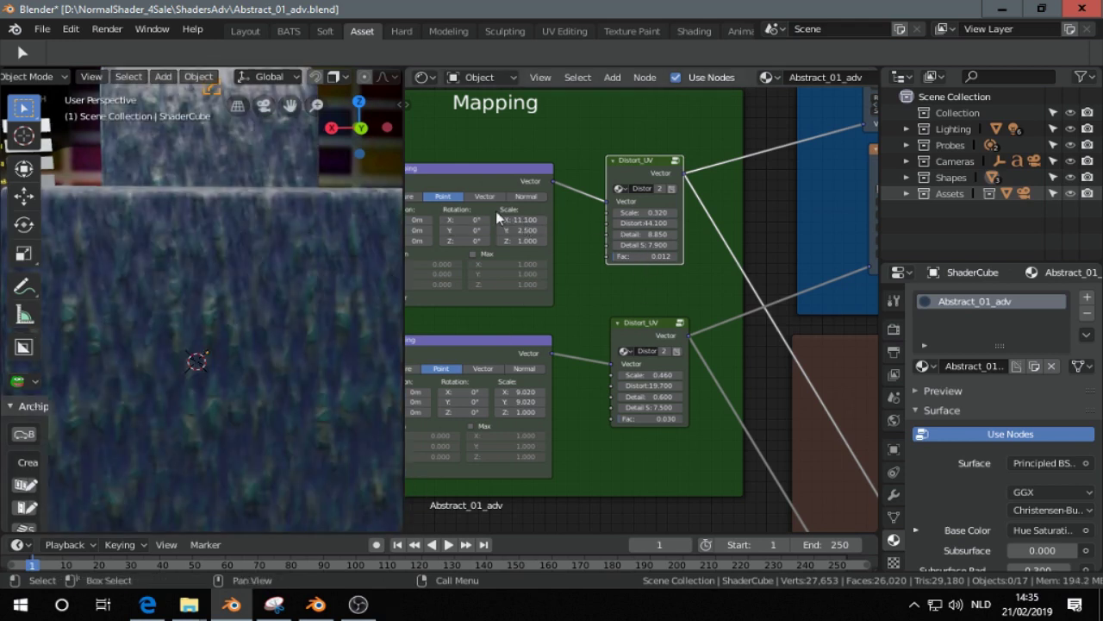
left_click(515, 218)
type("11.14")
key("Return")
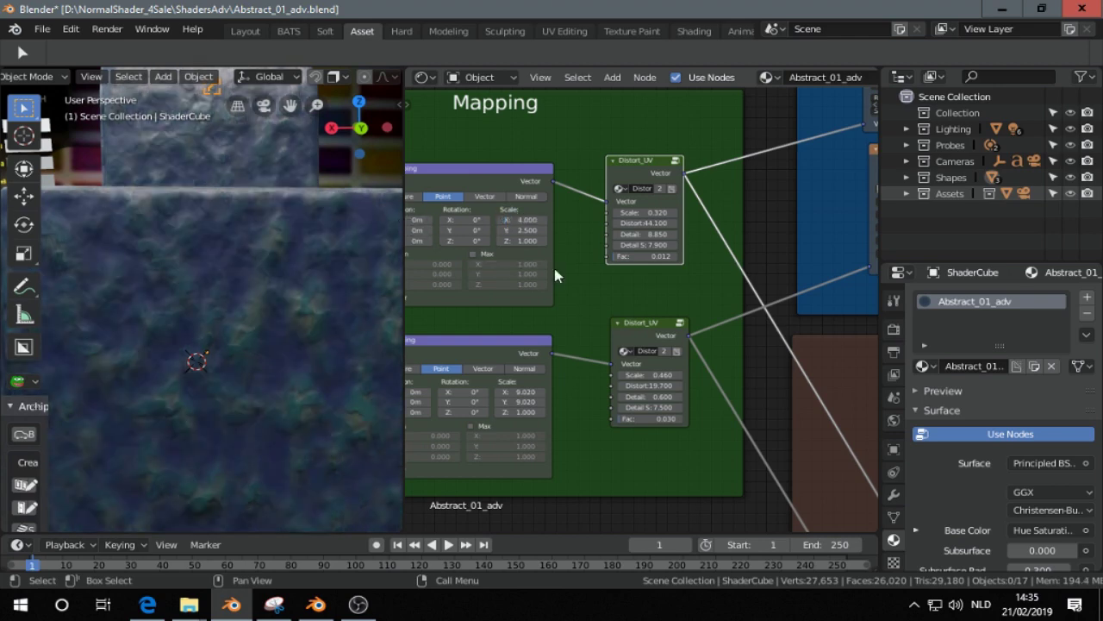
Follow the links from the Distort_UV nodes through the Normal Textures frame and inspect the ColorRamp in the Mask_Normal frame.
scroll(721, 244, "up", 1)
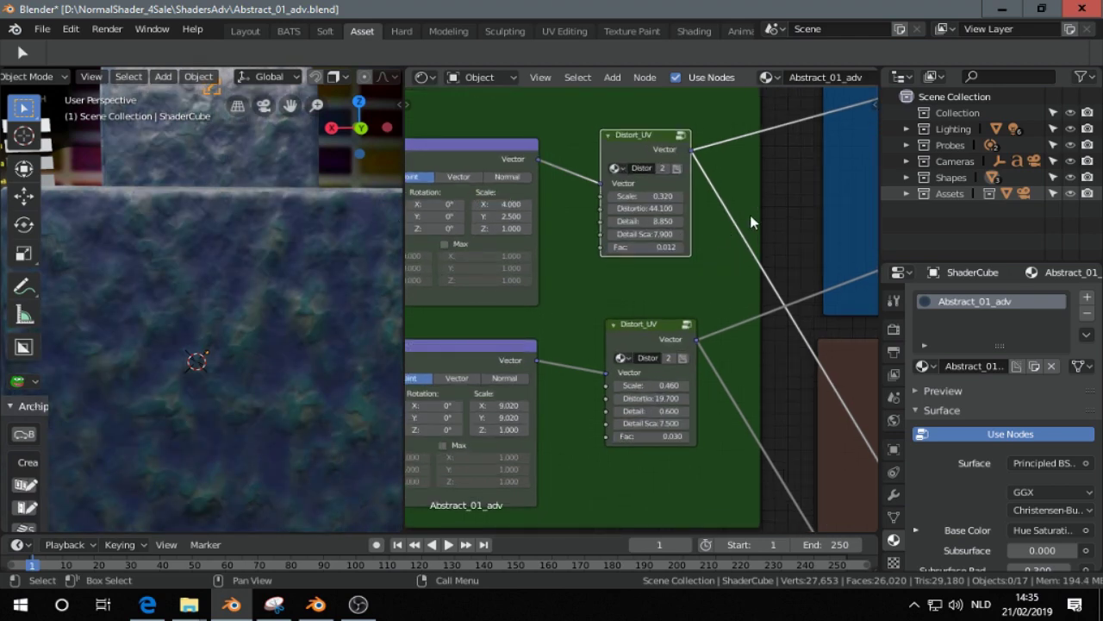
scroll(750, 215, "down", 2)
middle_click_drag(750, 214, 565, 241)
scroll(672, 187, "down", 1)
middle_click_drag(634, 195, 559, 250)
scroll(560, 250, "up", 2)
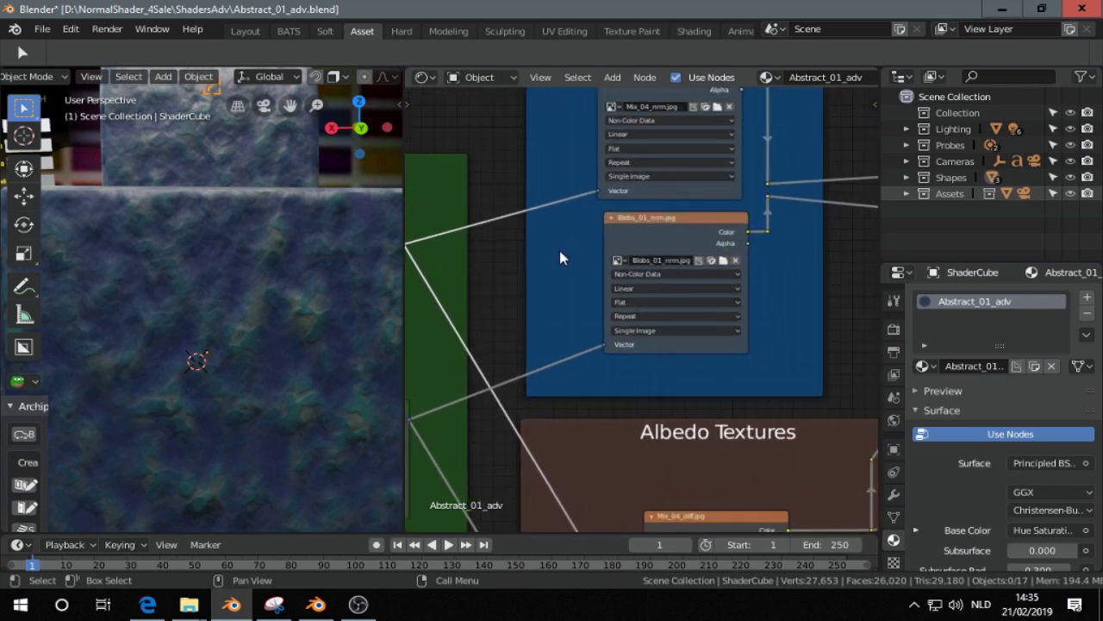
scroll(592, 252, "up", 1)
scroll(766, 224, "down", 2)
middle_click_drag(765, 224, 652, 250)
scroll(731, 221, "down", 4)
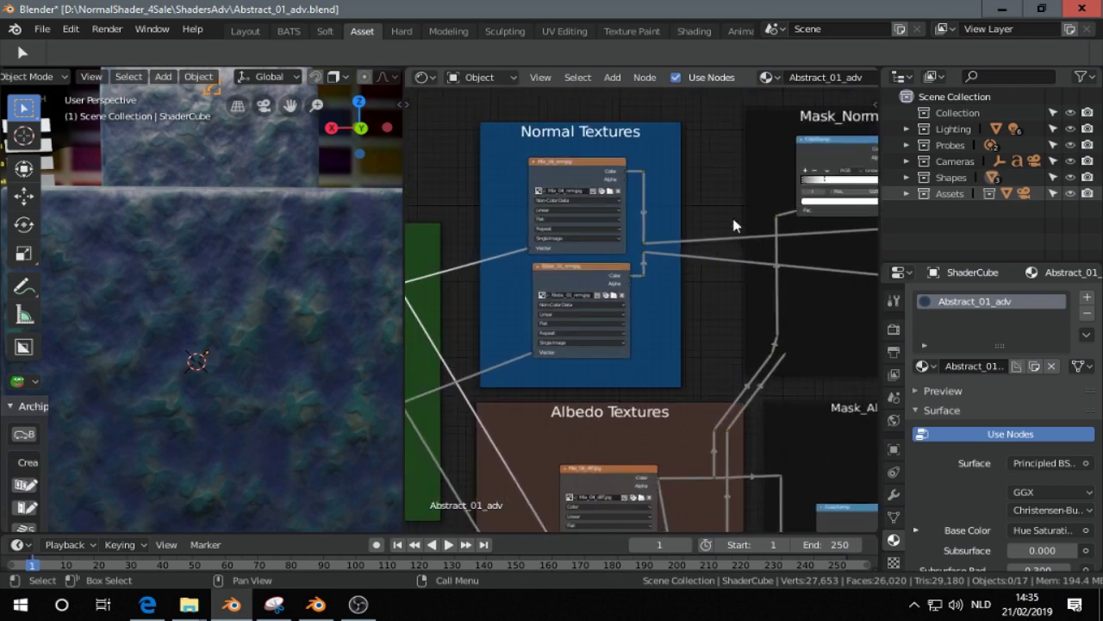
middle_click_drag(723, 222, 633, 207)
scroll(632, 211, "up", 2)
scroll(659, 276, "up", 4)
middle_click_drag(658, 276, 604, 288)
scroll(669, 254, "down", 2)
middle_click_drag(249, 337, 266, 349)
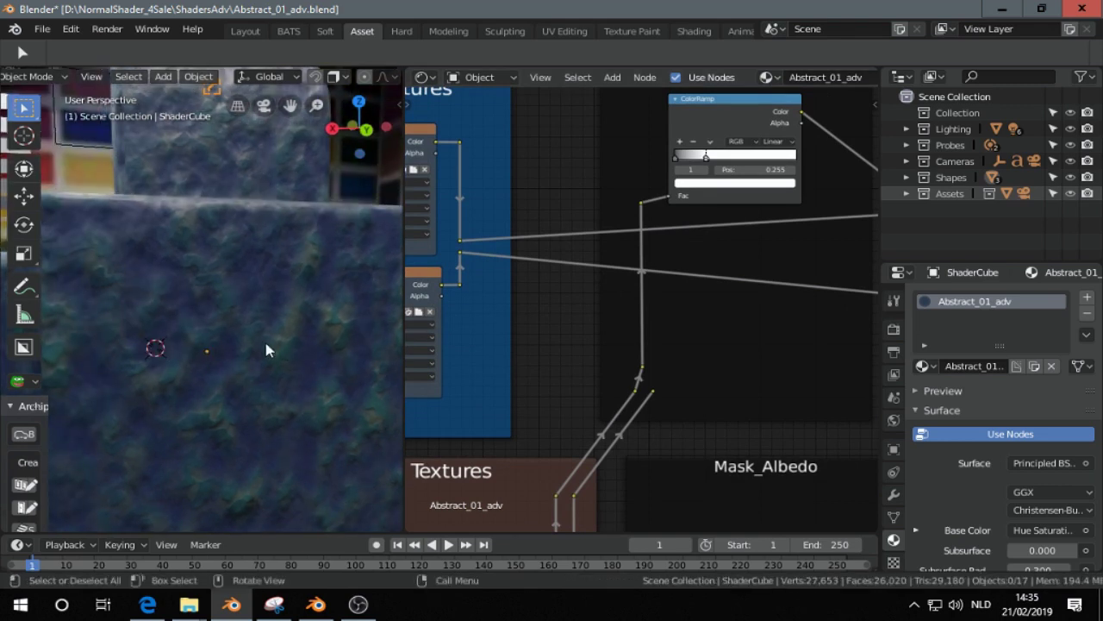
Feed the Mask_Normal ColorRamp from the second albedo texture's reroute and examine the changed relief on the cube.
left_click_drag(641, 376, 675, 381)
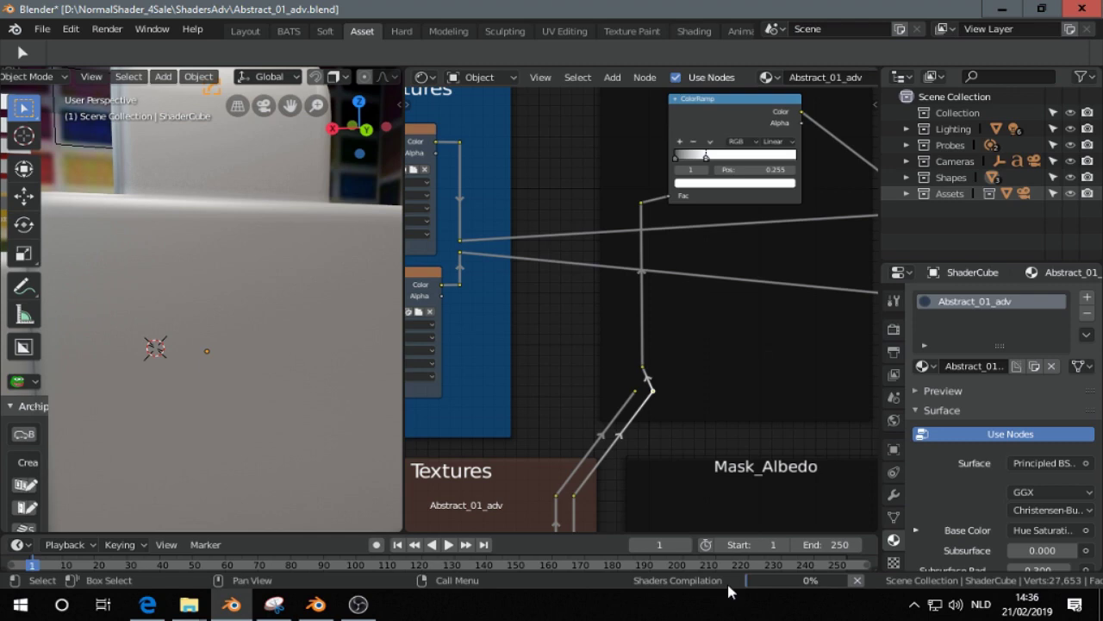
scroll(301, 362, "down", 1)
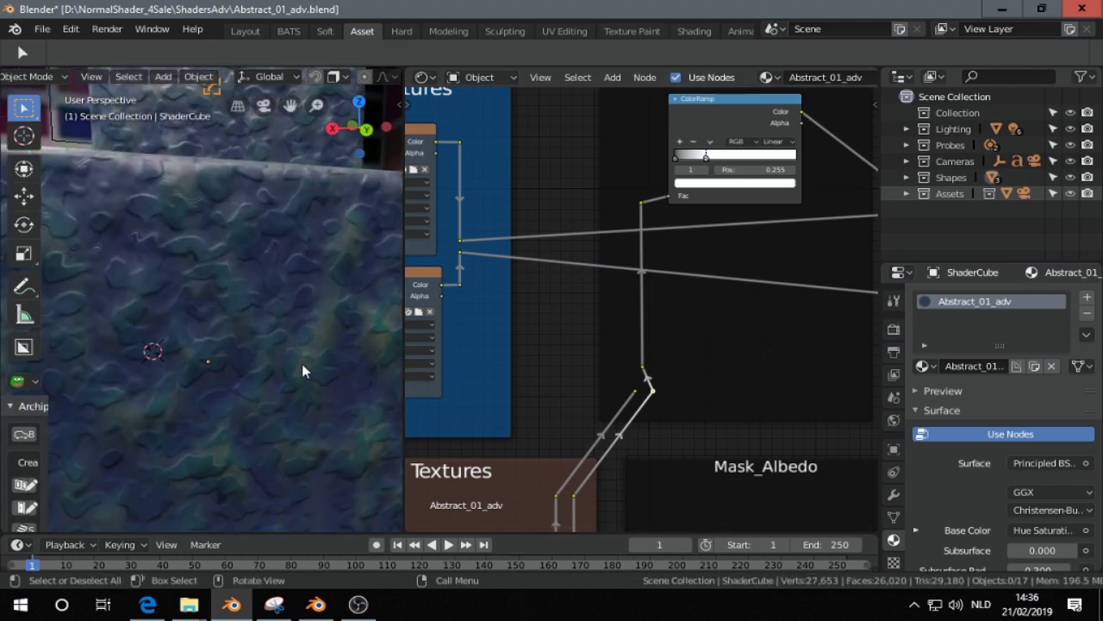
scroll(262, 304, "down", 2)
scroll(262, 304, "up", 4)
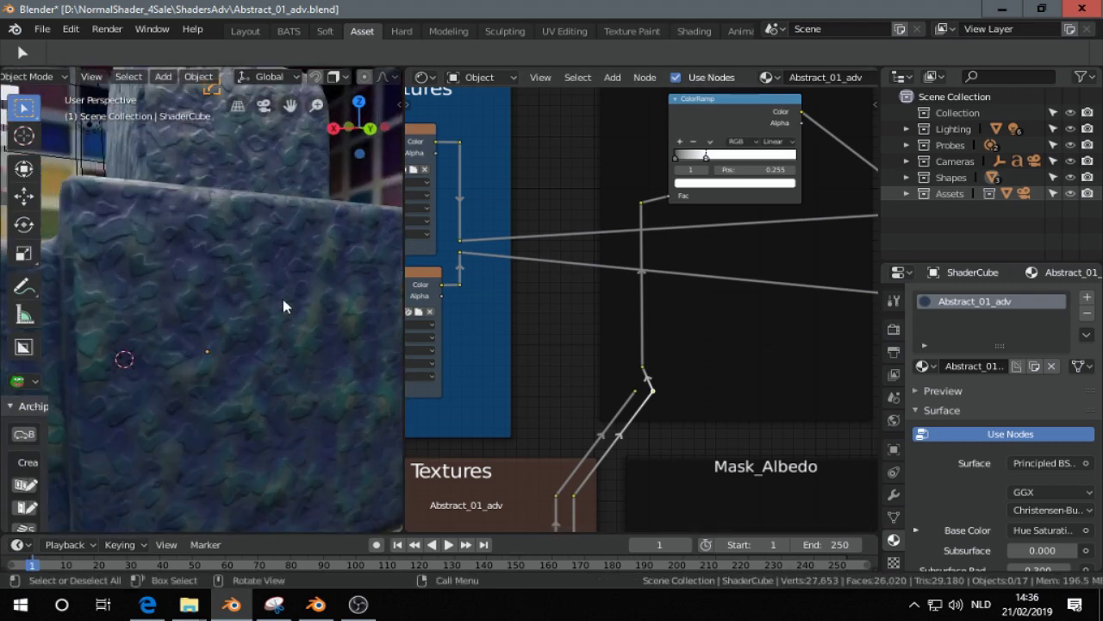
scroll(687, 253, "down", 3)
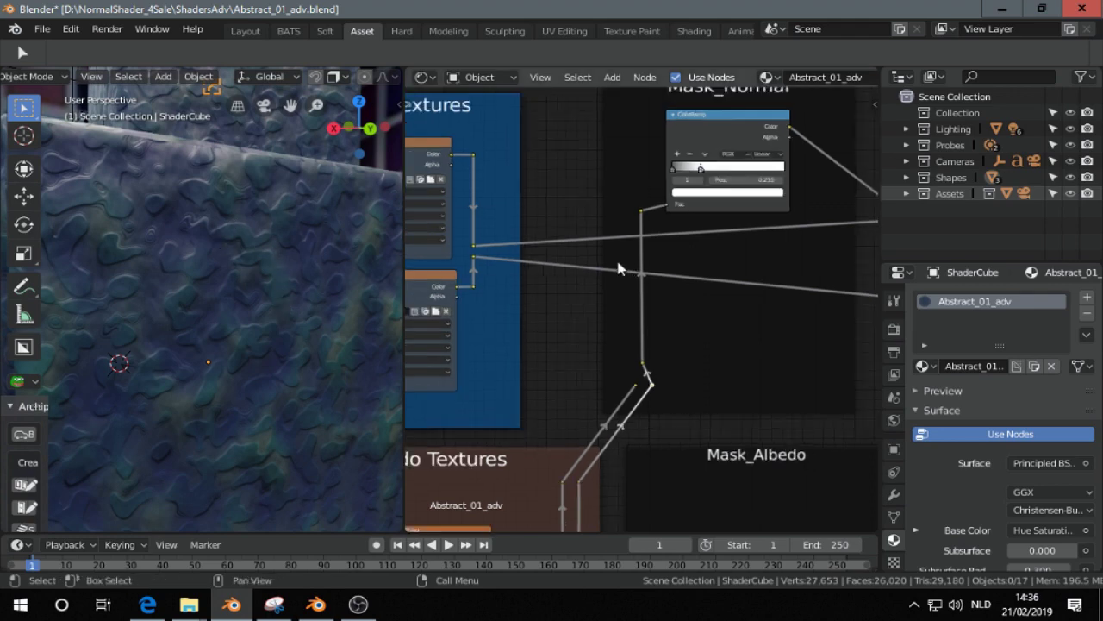
scroll(690, 256, "up", 1)
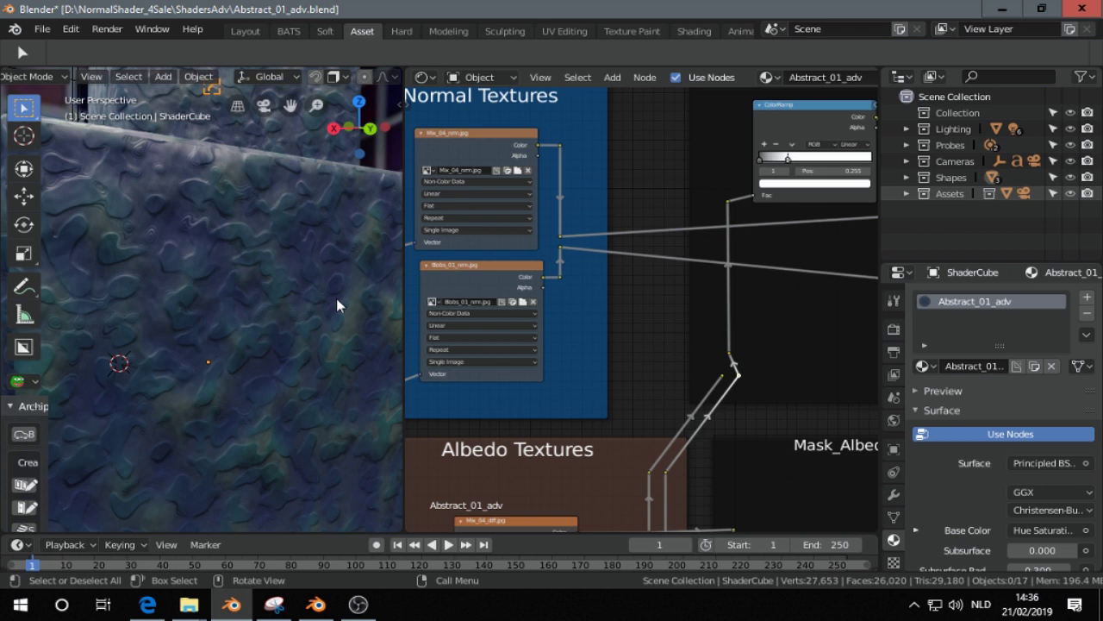
scroll(278, 308, "up", 3)
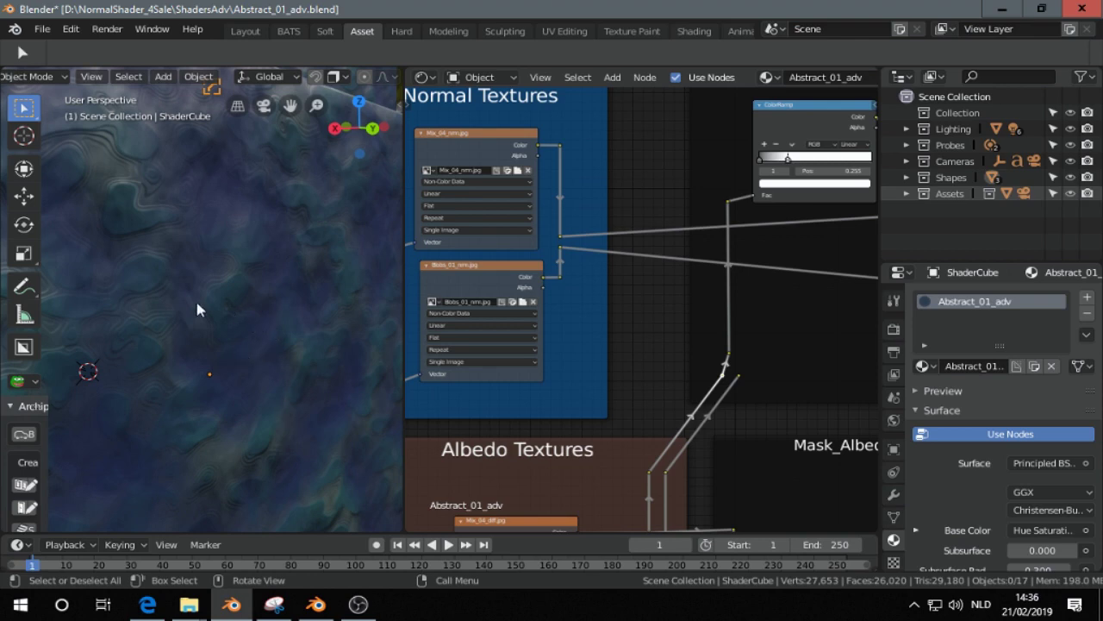
Try different stop positions on the Mask_Normal ColorRamp, leaving its white stop at 0.327.
scroll(699, 227, "down", 1)
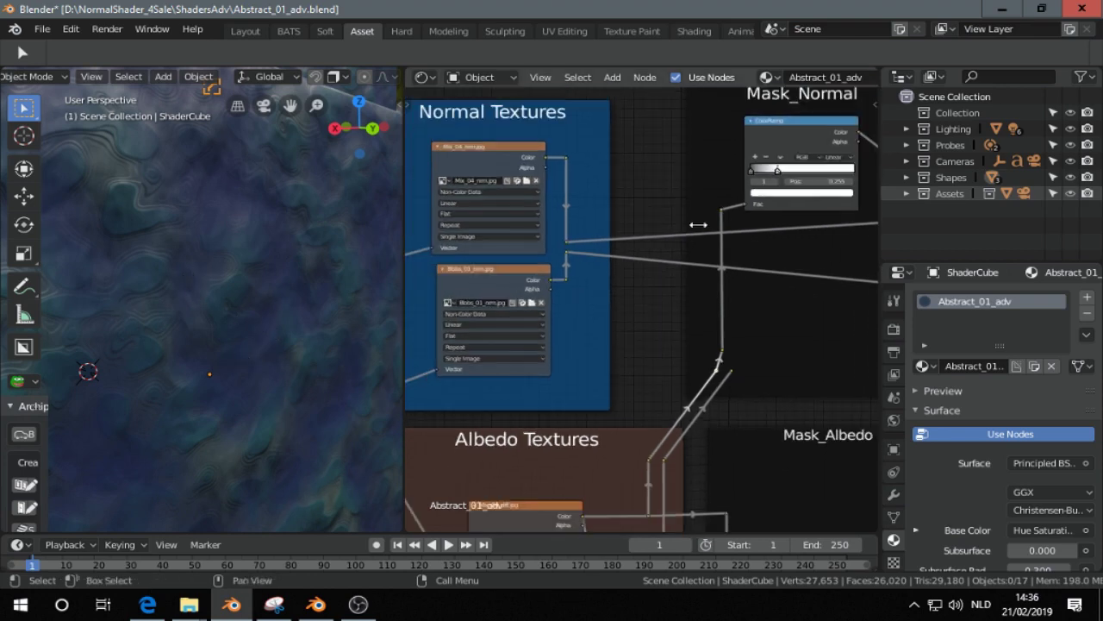
middle_click_drag(710, 236, 562, 392)
scroll(598, 298, "up", 3)
scroll(633, 302, "up", 1)
scroll(567, 383, "up", 1)
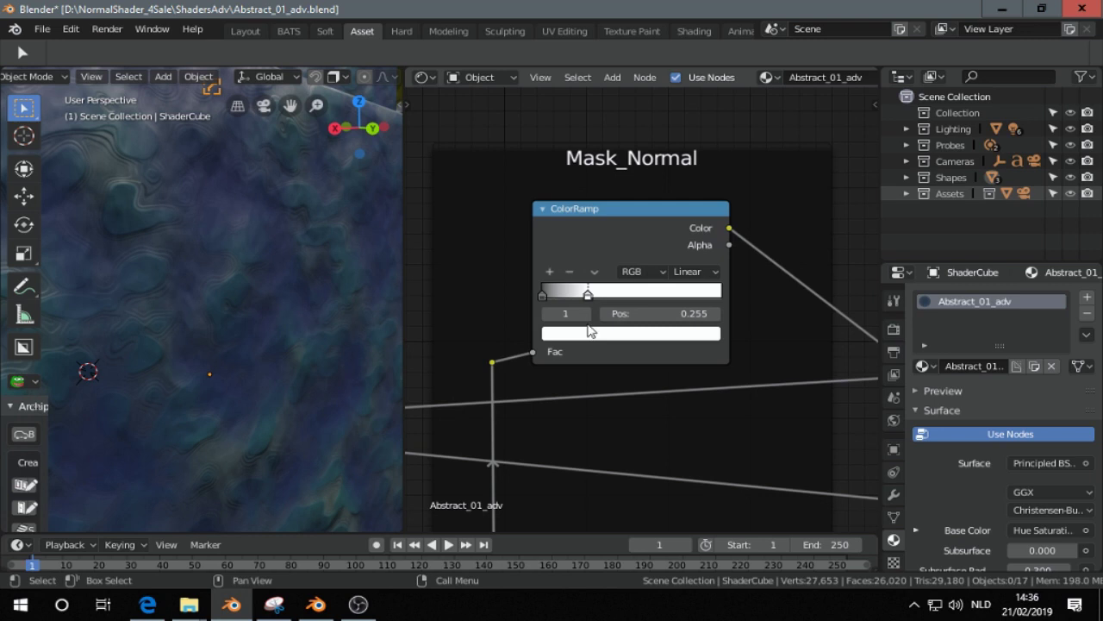
left_click_drag(588, 294, 665, 296)
left_click_drag(542, 297, 514, 282)
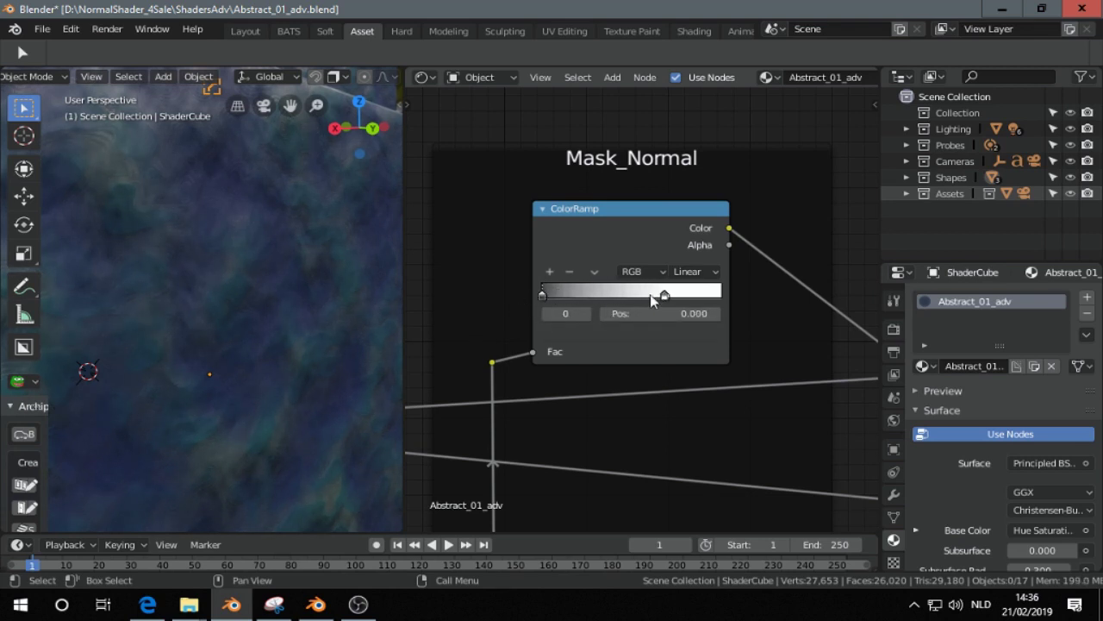
left_click_drag(664, 296, 560, 314)
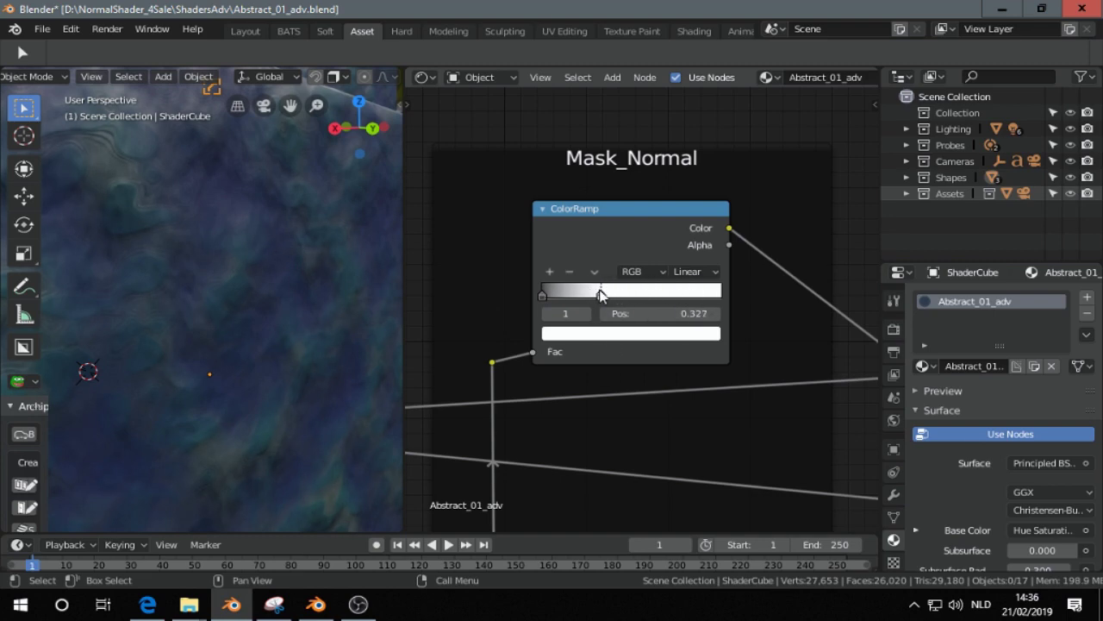
scroll(209, 321, "down", 3)
scroll(211, 320, "down", 3)
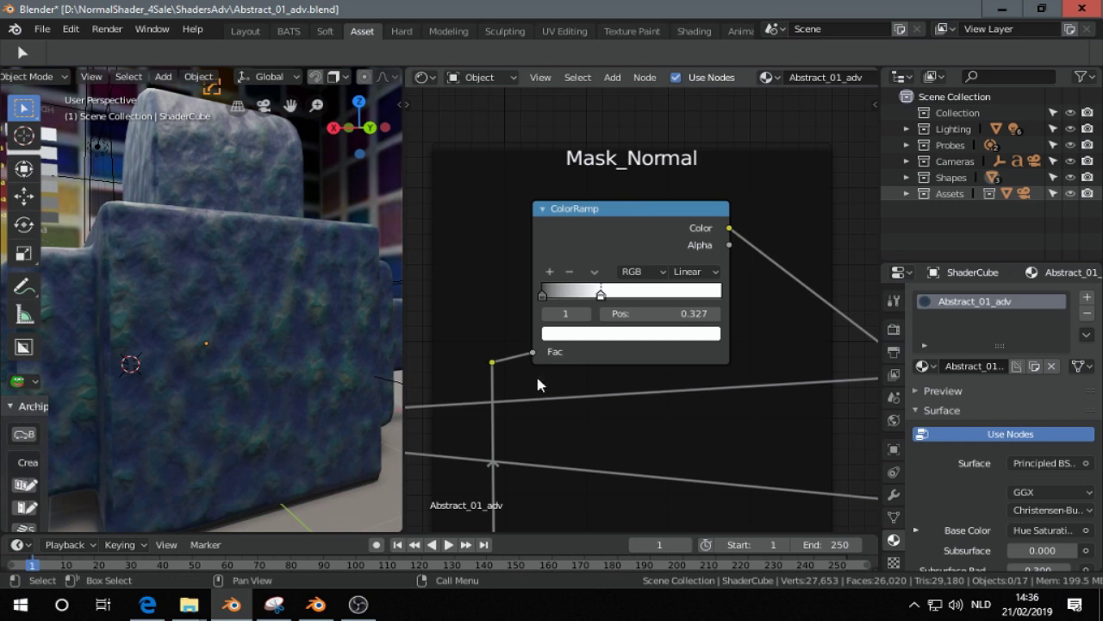
Link the second albedo texture's reroute to the Fac input of the Mask_Albedo ColorRamp and inspect the colour pattern on the cube.
scroll(585, 409, "down", 2)
middle_click_drag(585, 409, 562, 189)
middle_click_drag(614, 308, 603, 180)
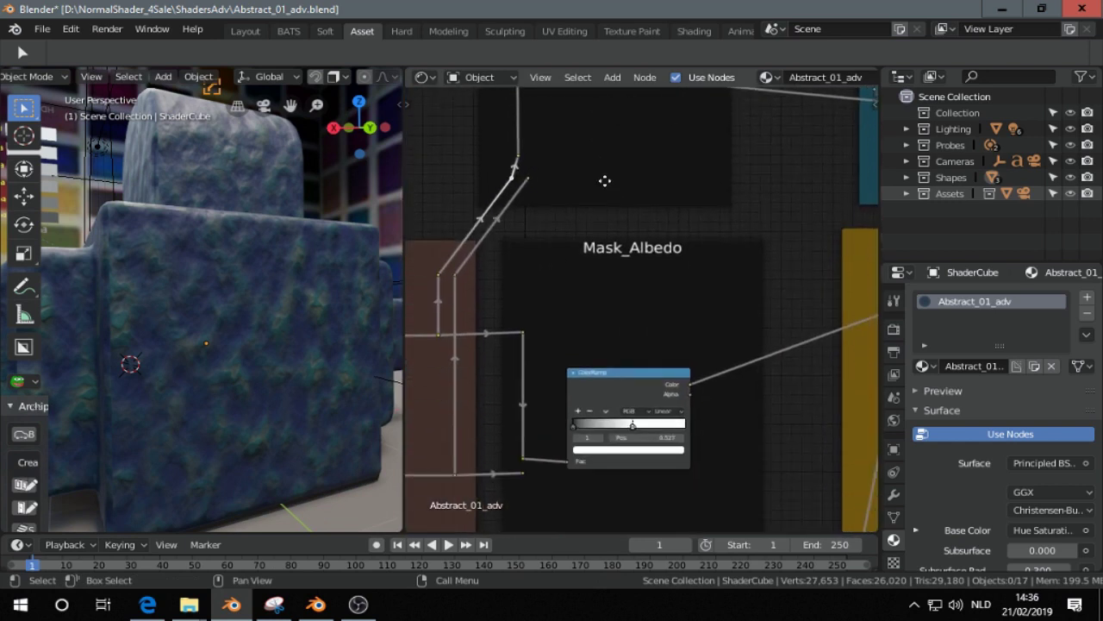
middle_click_drag(587, 248, 590, 149)
scroll(592, 163, "up", 3)
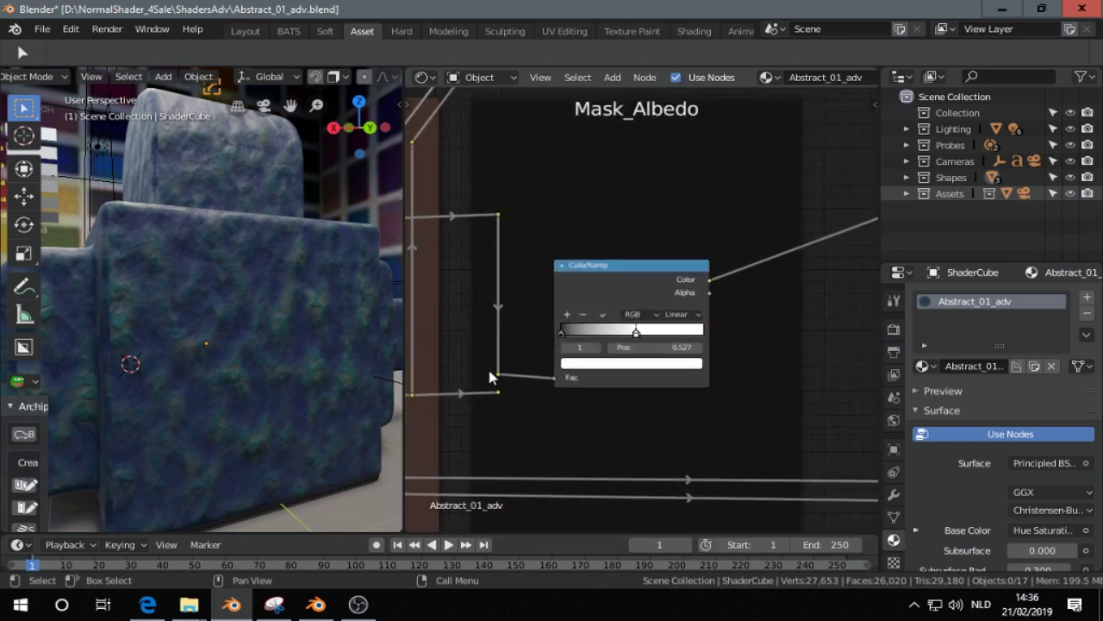
middle_click_drag(475, 317, 503, 314)
scroll(503, 314, "up", 1)
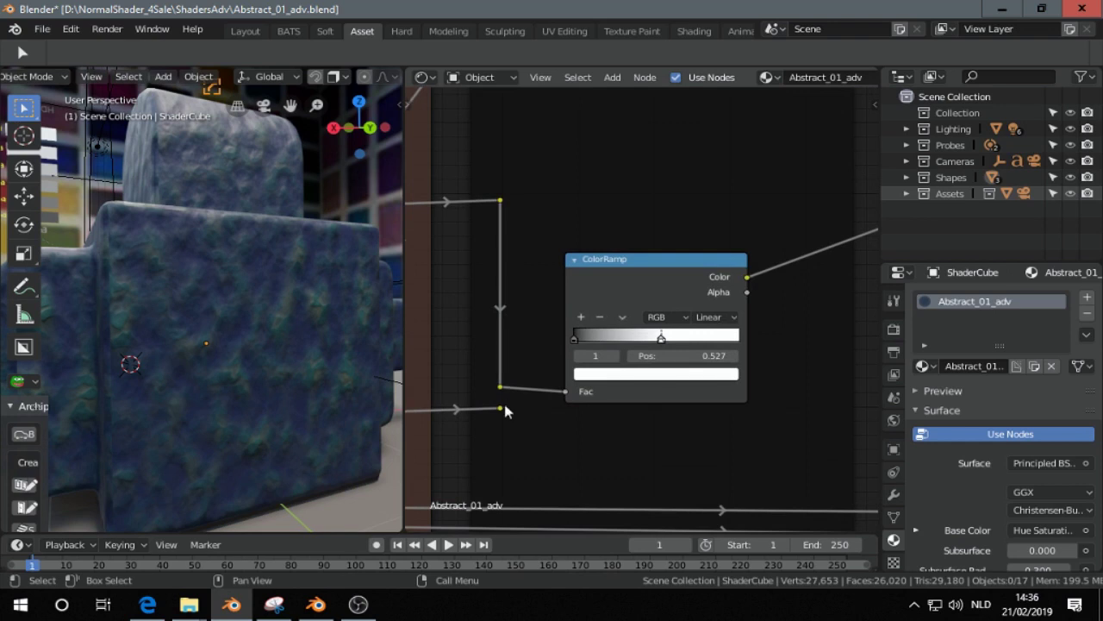
left_click_drag(500, 407, 564, 392)
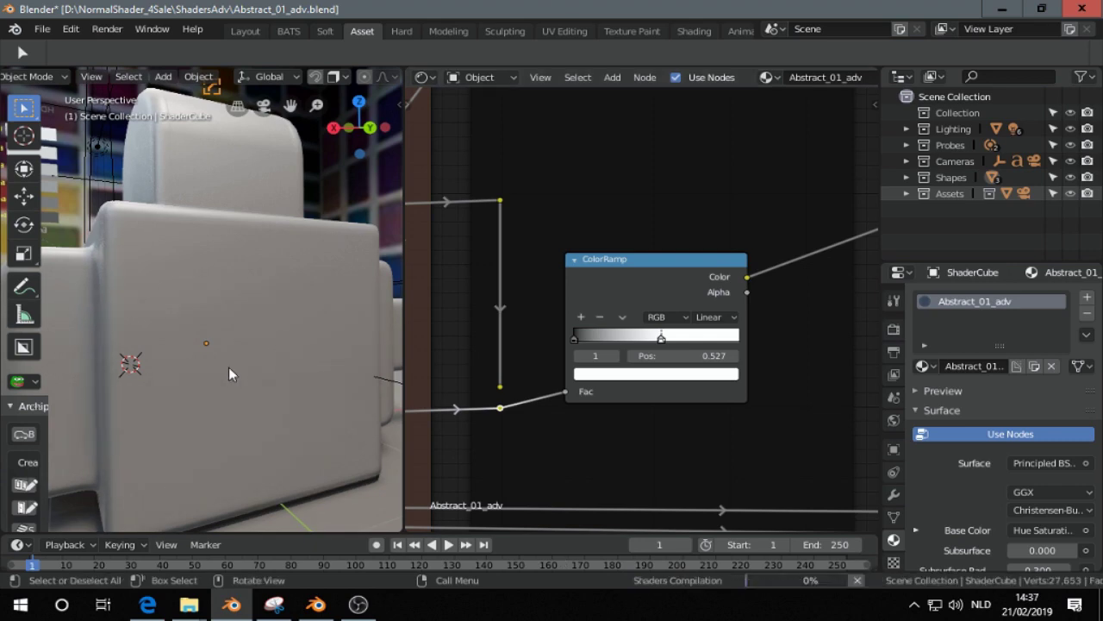
scroll(242, 395, "up", 3)
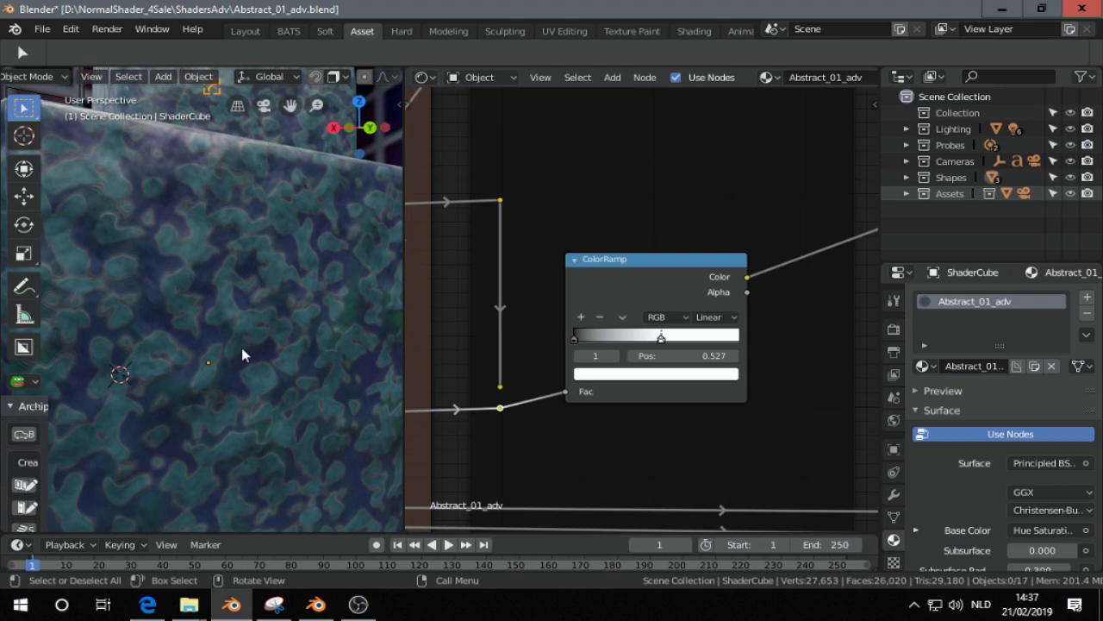
mouse_move(242, 349)
middle_mouse_down()
mouse_move(264, 332)
mouse_move(243, 319)
mouse_move(200, 349)
mouse_move(249, 345)
middle_mouse_up()
scroll(238, 320, "up", 1)
scroll(249, 302, "down", 6)
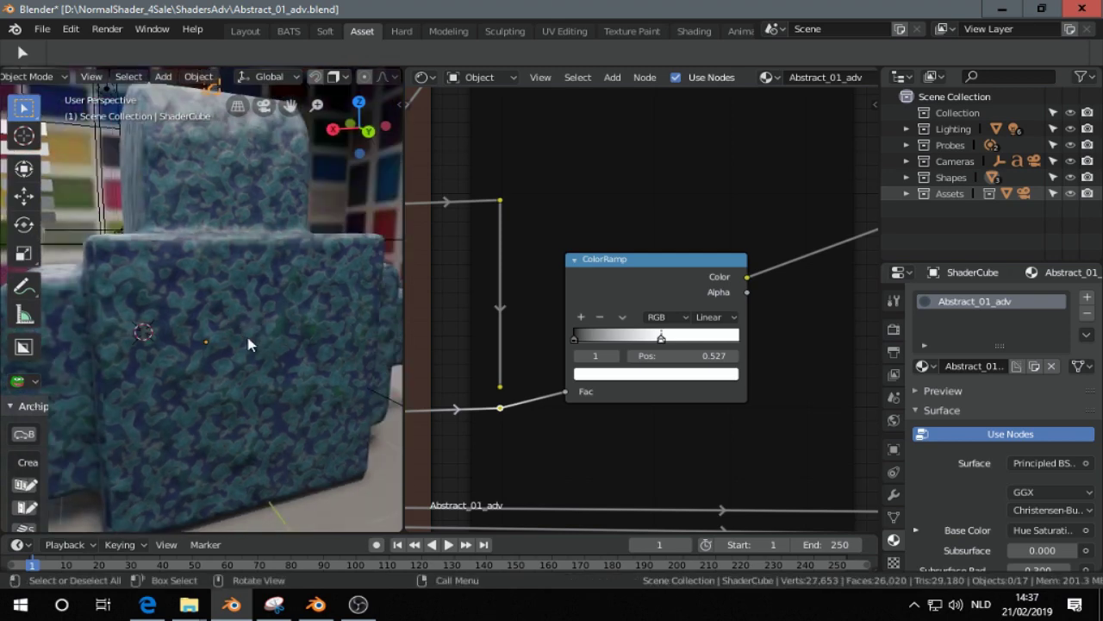
Shift the white stop of the Mask_Albedo ColorRamp slightly towards black and check the pattern on the cube.
scroll(250, 345, "up", 2)
mouse_move(661, 338)
left_mouse_down()
mouse_move(587, 339)
mouse_move(720, 336)
mouse_move(658, 338)
left_mouse_up()
middle_click_drag(315, 322, 330, 312)
scroll(319, 317, "up", 3)
scroll(642, 312, "down", 5)
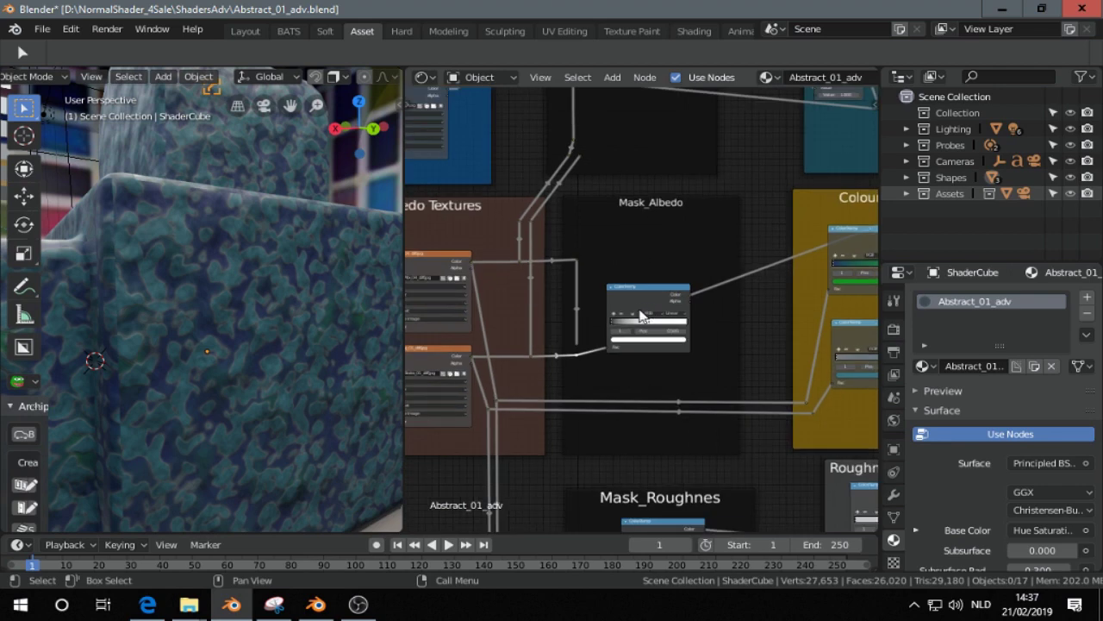
Reconnect the first albedo texture's reroute to the Fac input of the Mask_Albedo ColorRamp.
scroll(629, 309, "down", 2)
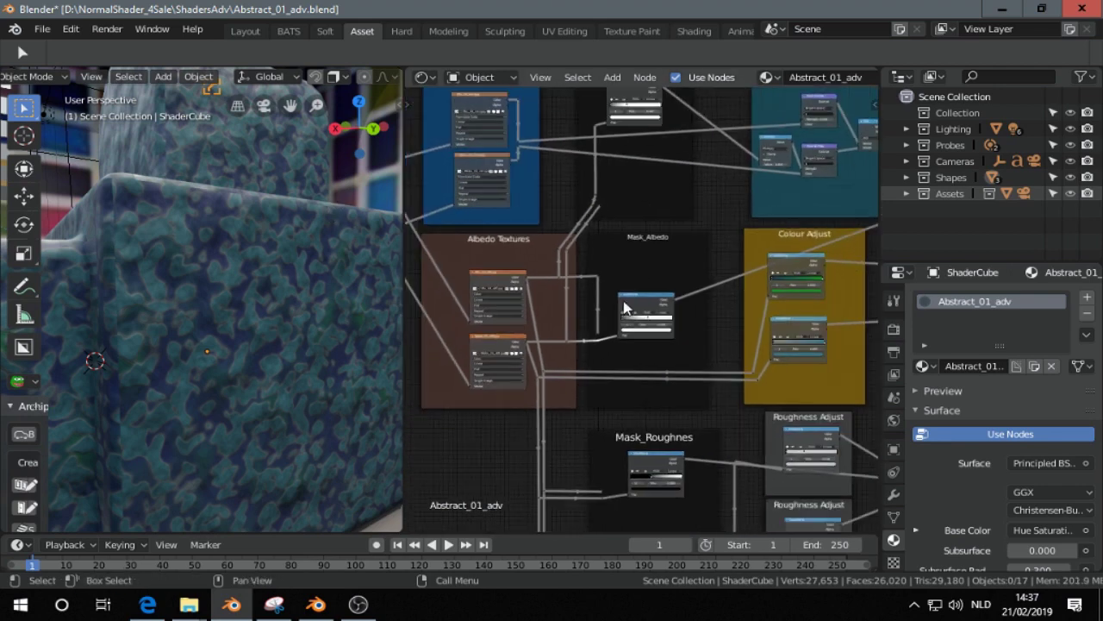
scroll(683, 343, "up", 1)
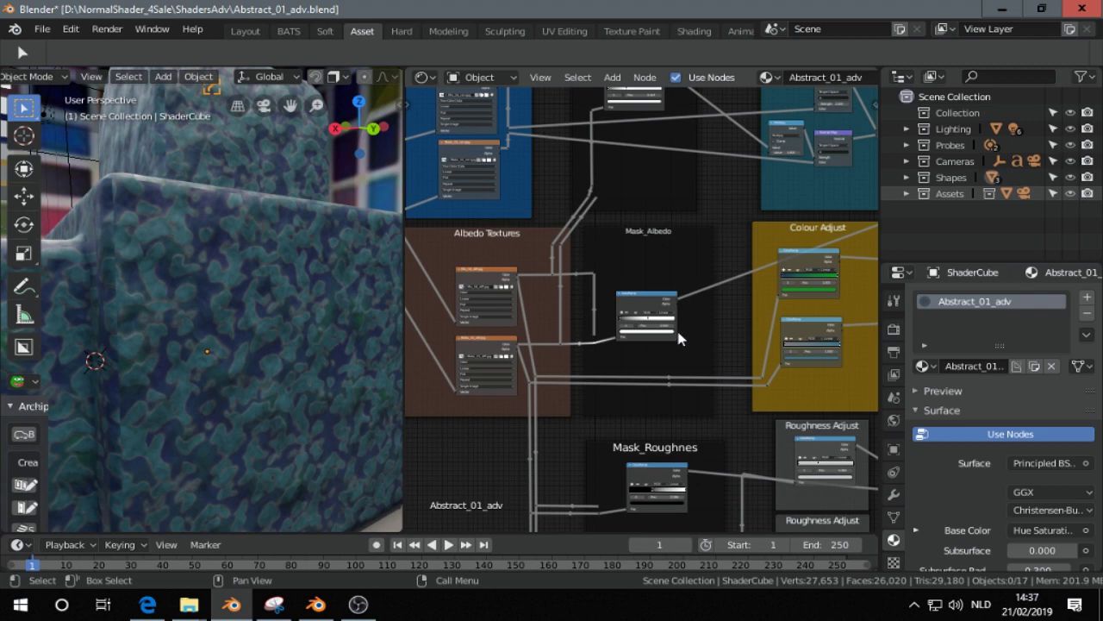
scroll(579, 332, "up", 3)
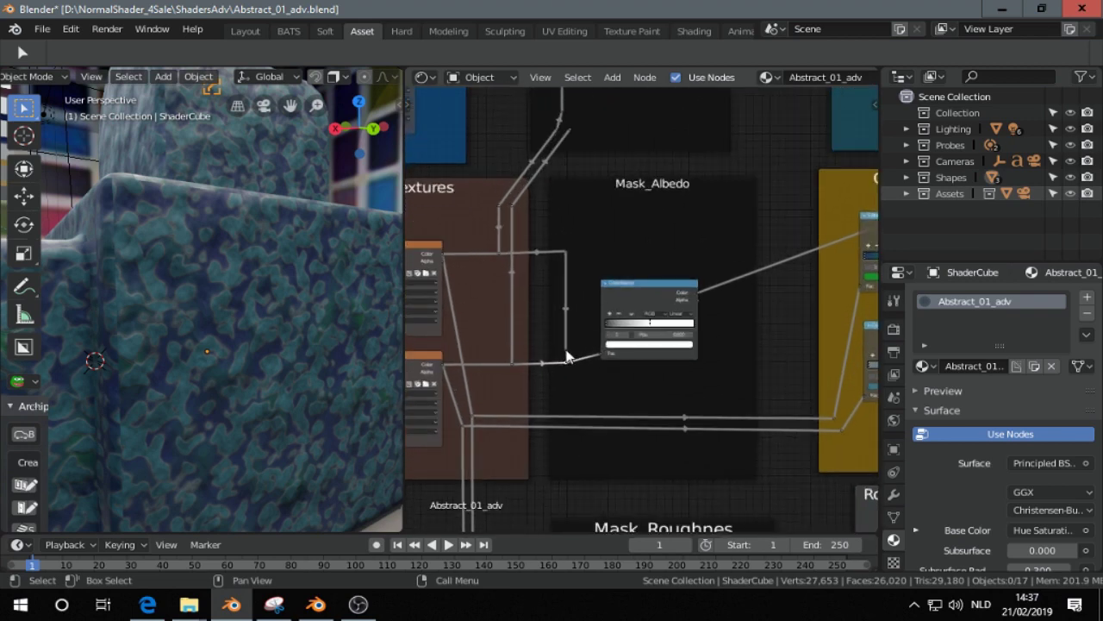
left_click_drag(567, 359, 565, 354)
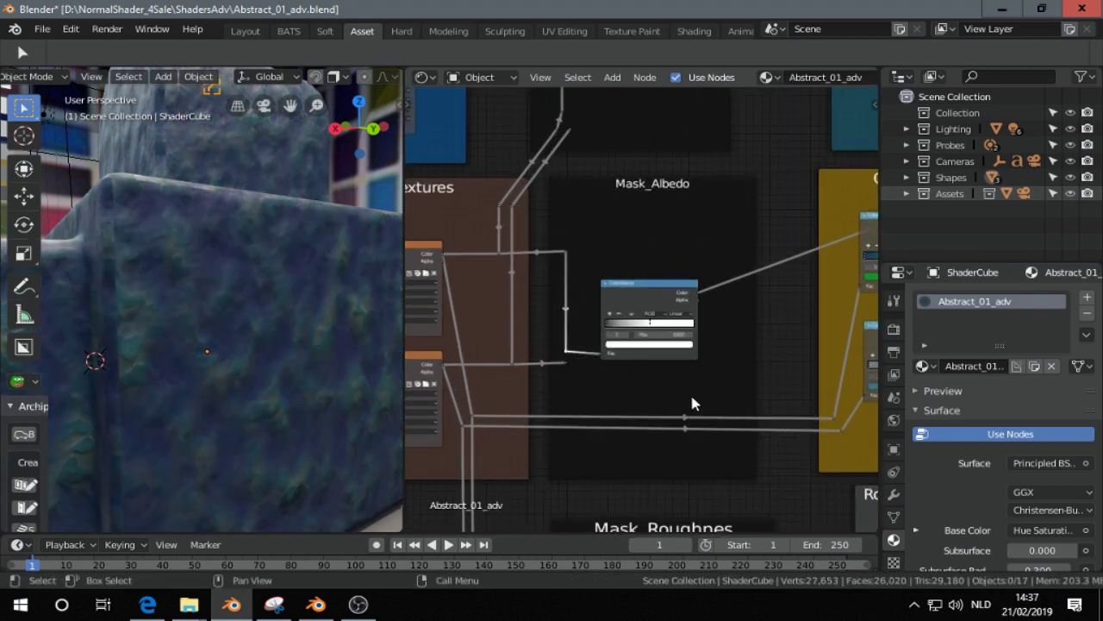
In the Normal Strenth frame, set the Multiply node's value to 2.2 and the upper Normal Map's strength to 1.5.
scroll(674, 379, "down", 3)
middle_click_drag(750, 350, 614, 326)
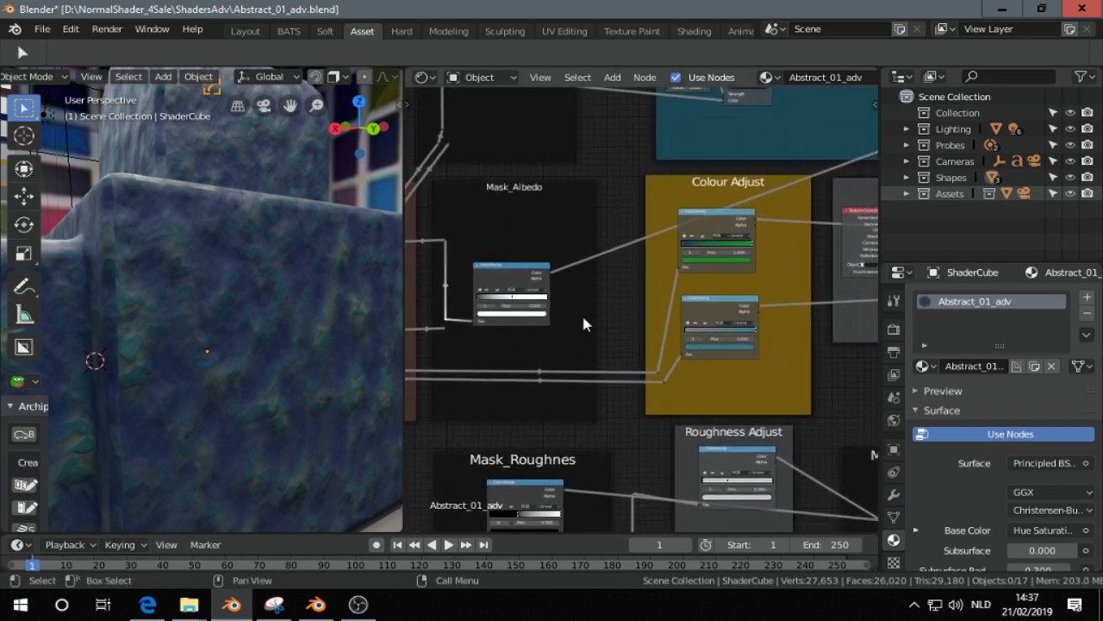
scroll(603, 310, "down", 4)
middle_click_drag(659, 303, 589, 367)
scroll(578, 360, "up", 3)
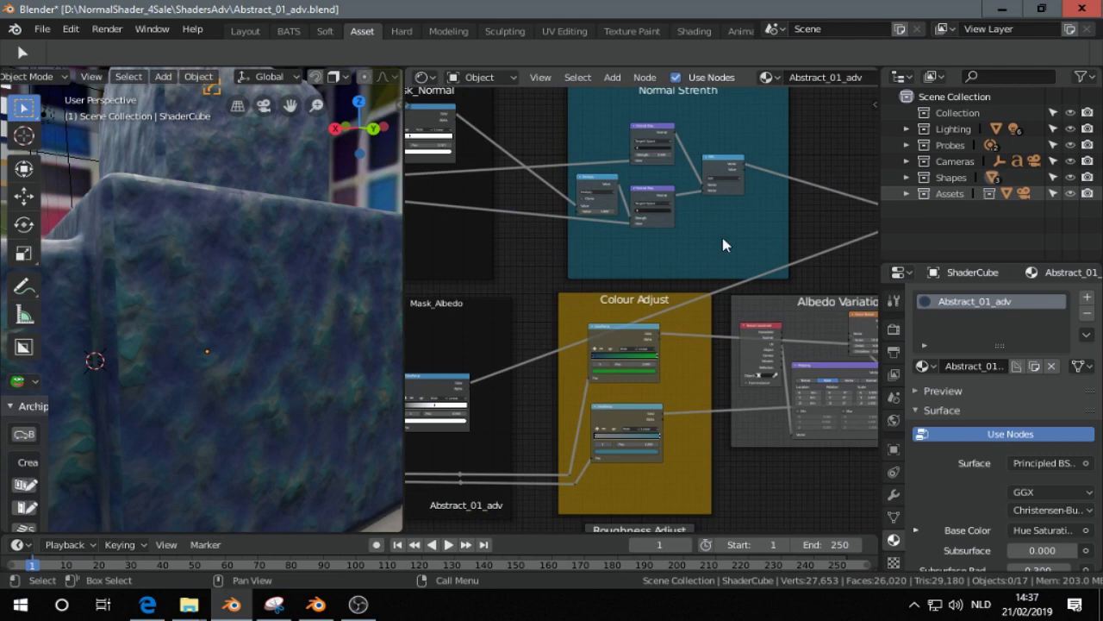
middle_click_drag(723, 239, 692, 338)
scroll(691, 339, "up", 10)
scroll(658, 246, "up", 1)
middle_click_drag(658, 246, 732, 249)
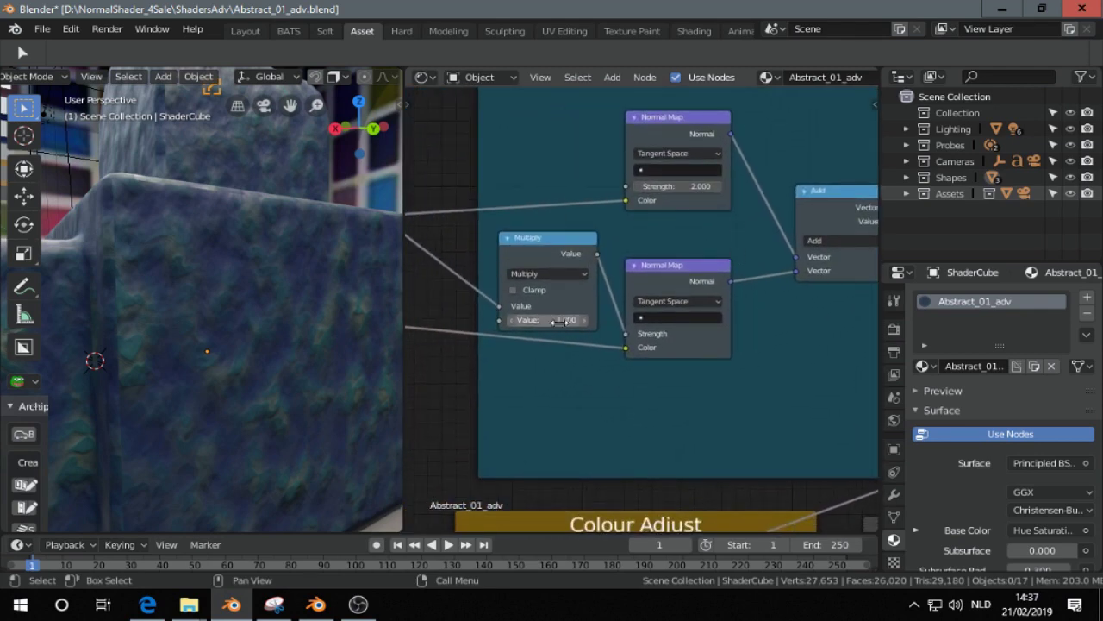
left_click_drag(530, 320, 573, 319)
left_click_drag(543, 320, 538, 319)
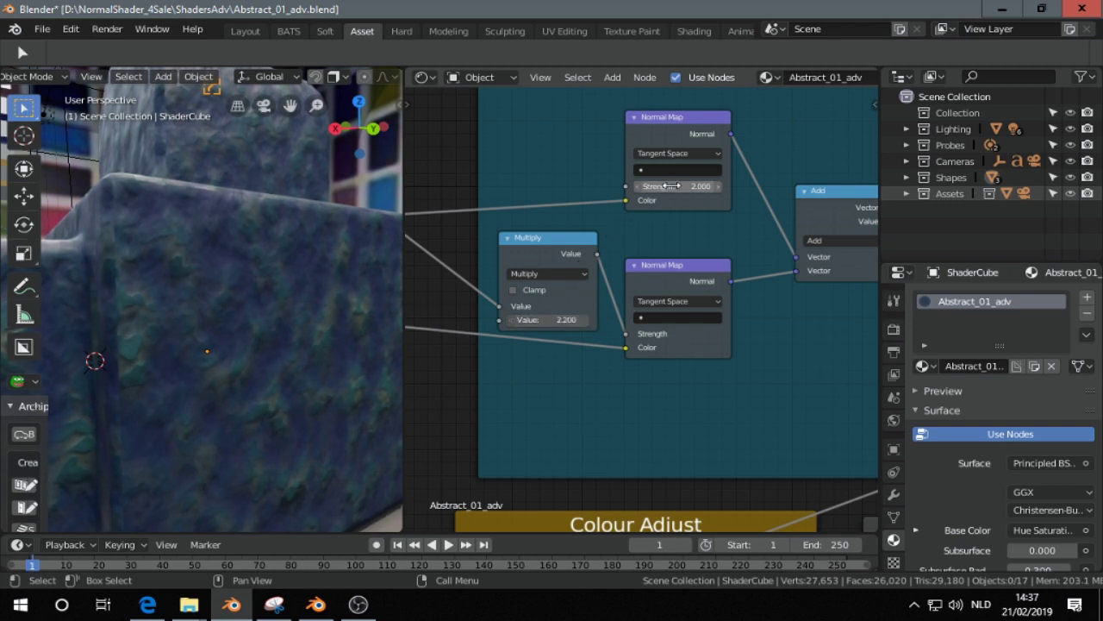
mouse_move(674, 186)
left_mouse_down()
mouse_move(638, 186)
mouse_move(689, 186)
mouse_move(669, 186)
left_mouse_up()
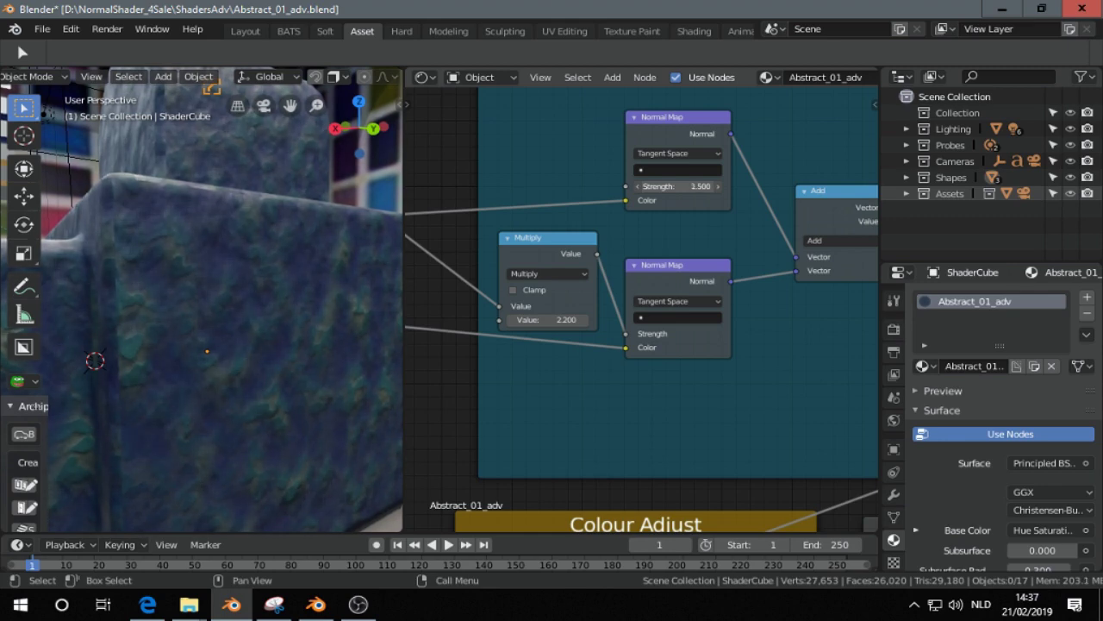
In the upper Colour Adjust ColorRamp, open the blue stop's colour and move the green stop to about 0.8.
scroll(709, 271, "down", 3)
middle_click_drag(754, 365, 608, 290)
scroll(608, 291, "down", 1)
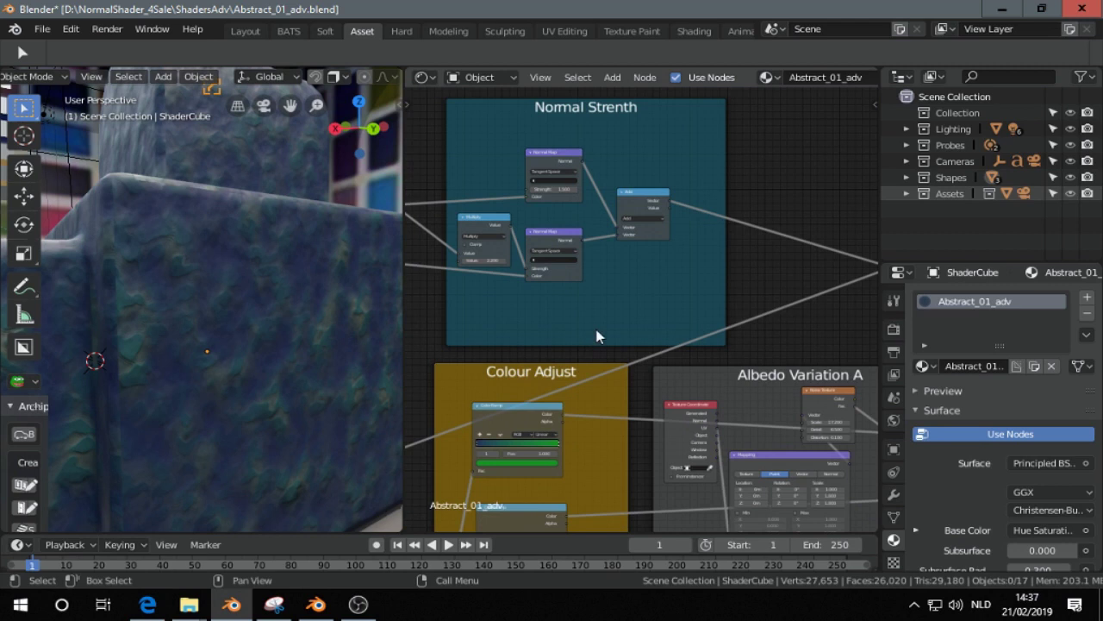
middle_click_drag(599, 336, 698, 205)
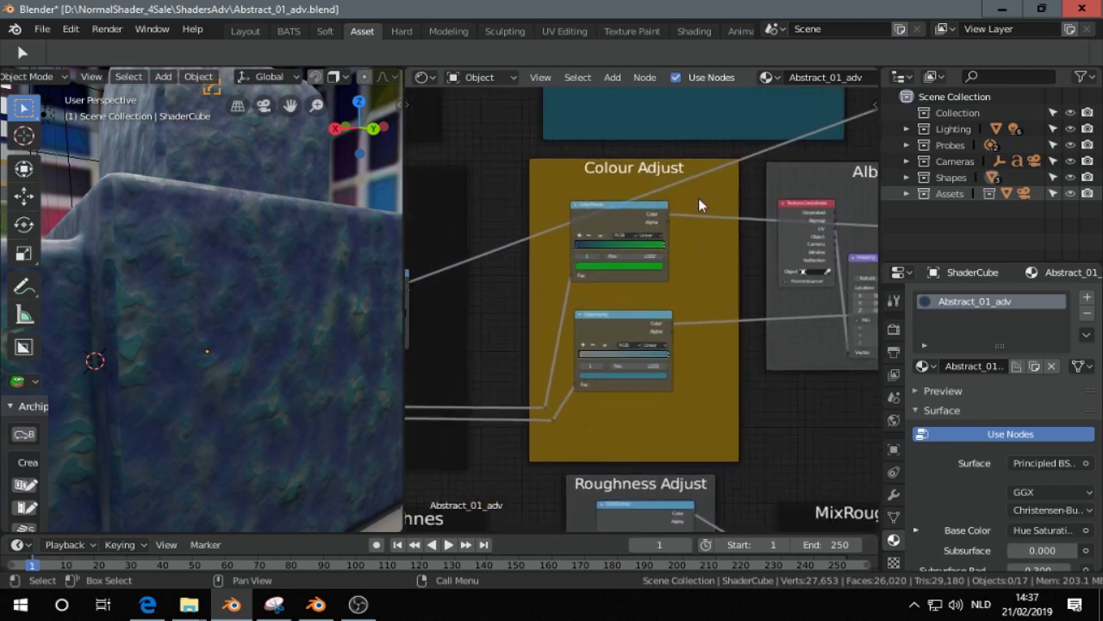
scroll(698, 205, "up", 1)
left_click(569, 233)
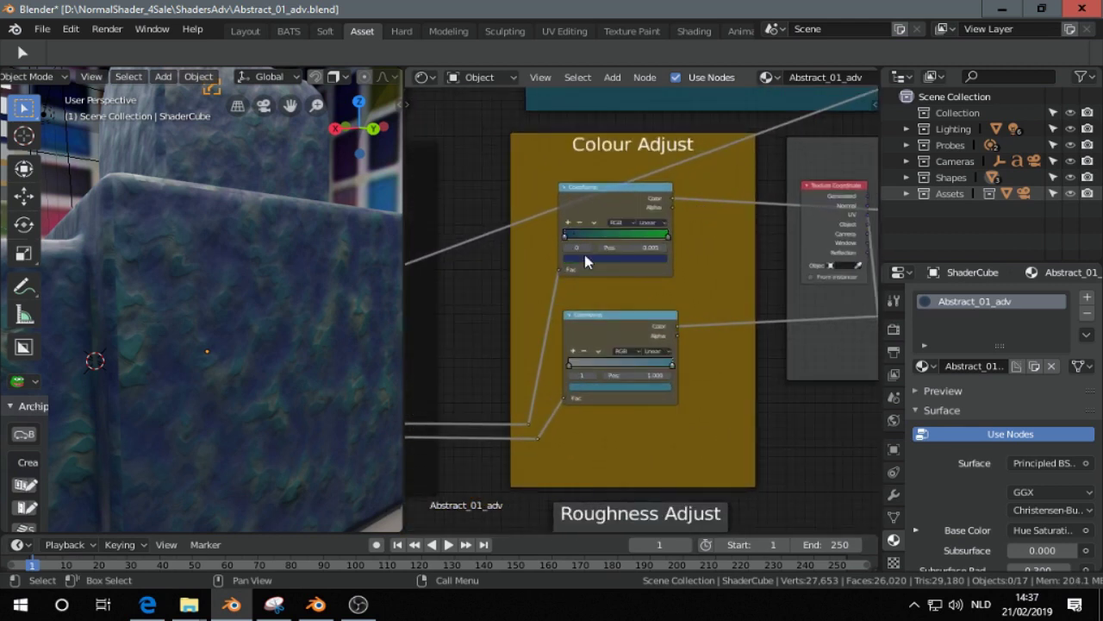
left_click(617, 259)
left_click_drag(645, 172, 646, 172)
mouse_move(660, 242)
left_mouse_down()
mouse_move(642, 237)
mouse_move(670, 247)
mouse_move(592, 257)
mouse_move(648, 247)
left_mouse_up()
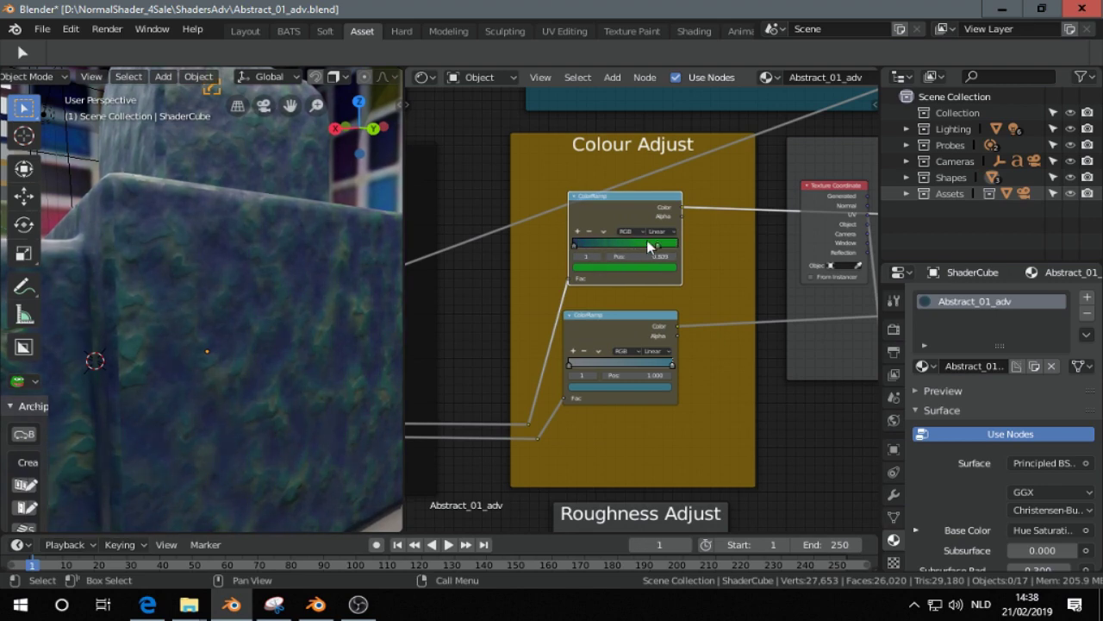
Examine how the Roughness Adjust, MixRoughnes and Mask_Roughnes frames connect, and view the surface of the cube.
scroll(738, 385, "down", 3)
middle_click_drag(738, 384, 686, 183)
middle_click_drag(671, 294, 717, 238)
scroll(715, 237, "up", 3)
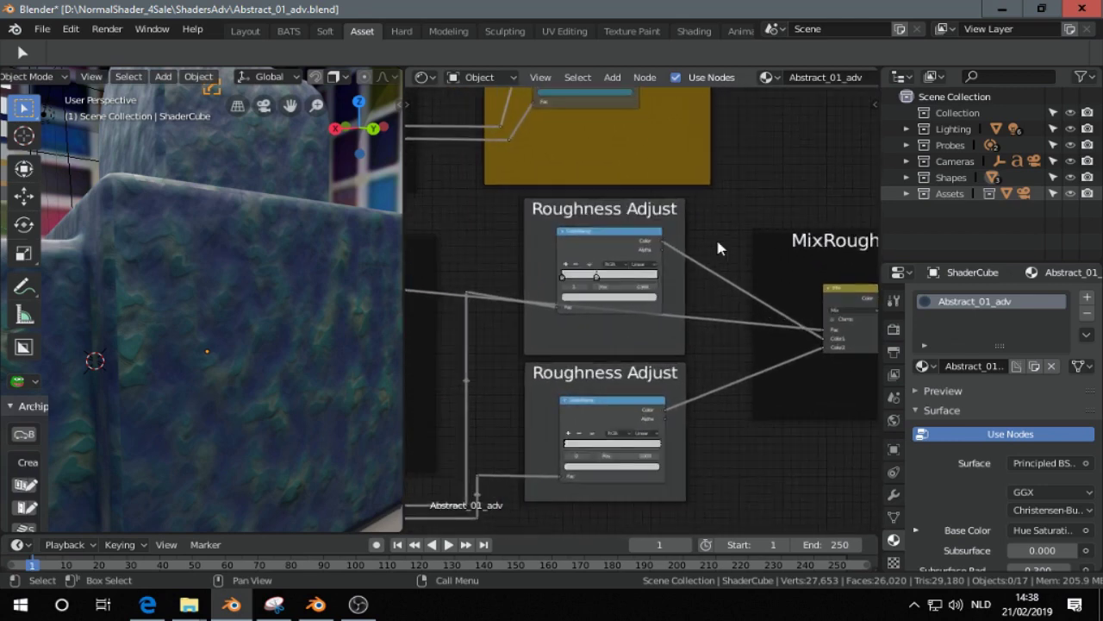
scroll(499, 319, "down", 3)
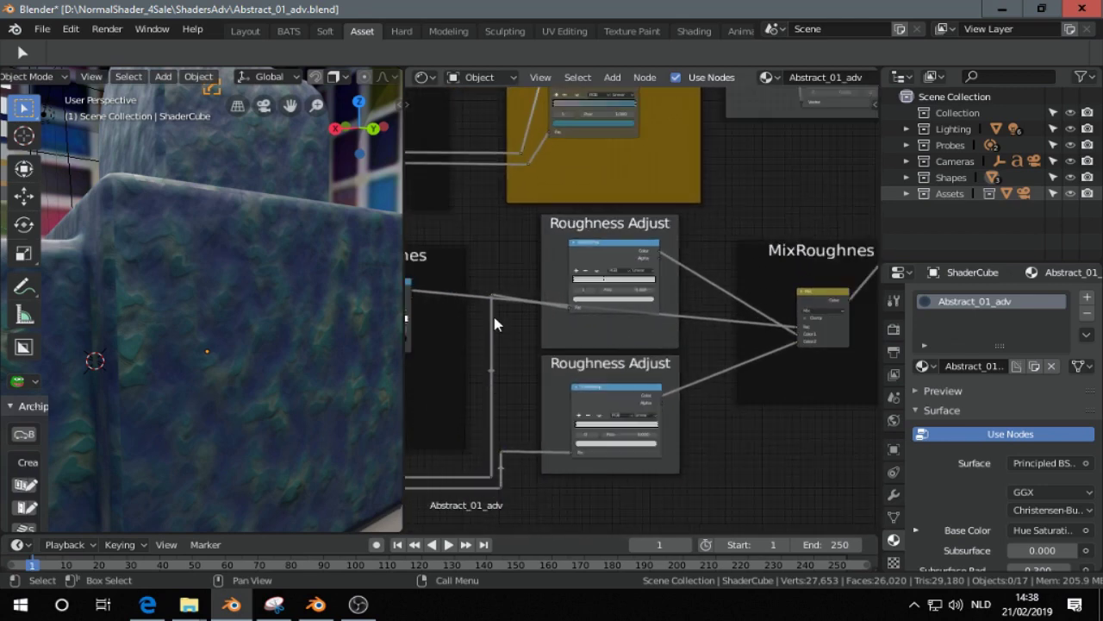
middle_click_drag(498, 321, 697, 263)
scroll(606, 287, "up", 1)
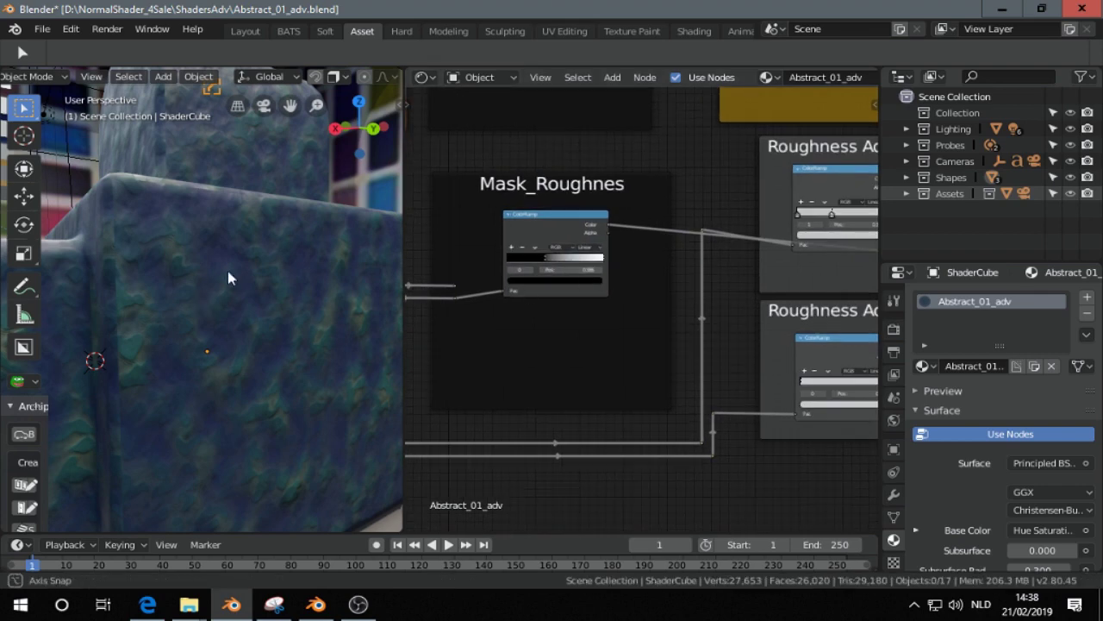
middle_click_drag(229, 274, 182, 264)
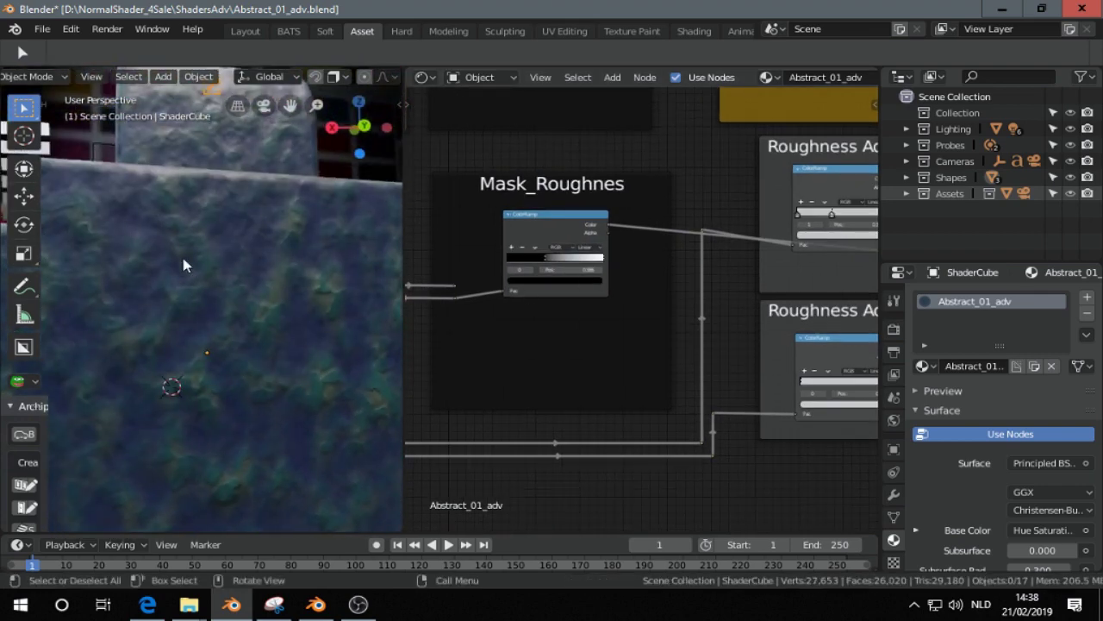
Examine how the Roughness Adjust and MixRoughnes frames lead to the shader, and look over Albedo Variation A, Albedo Variation B and Mix_Colour.
scroll(744, 405, "down", 4)
middle_click_drag(743, 409, 569, 416)
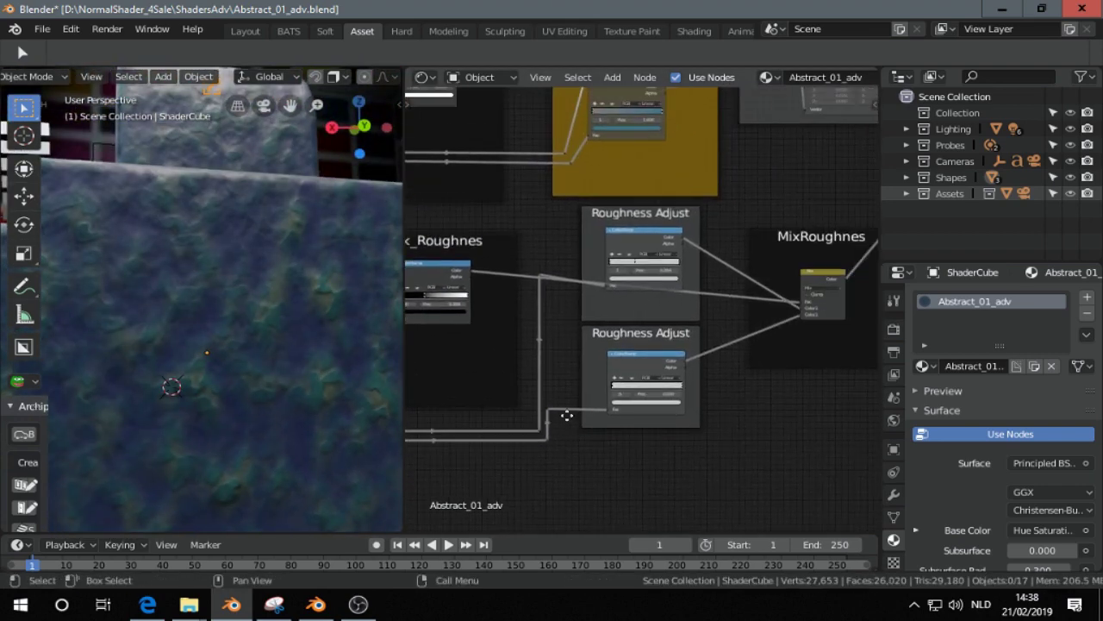
scroll(638, 338, "up", 3)
scroll(714, 263, "up", 2)
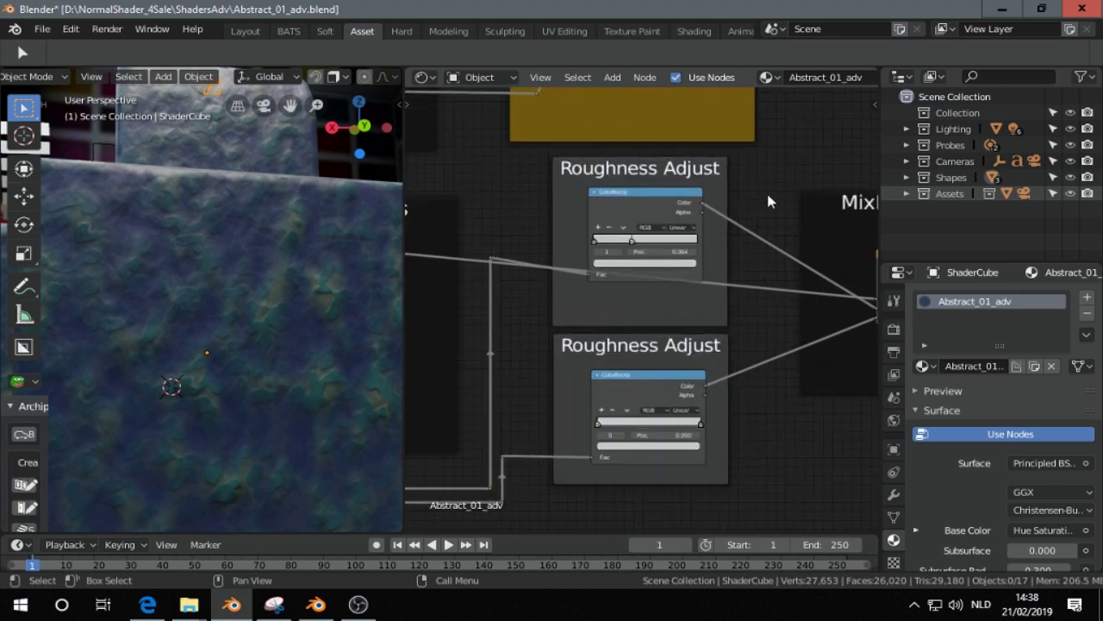
middle_click_drag(767, 195, 588, 225)
middle_click_drag(756, 233, 702, 363)
scroll(704, 361, "down", 3)
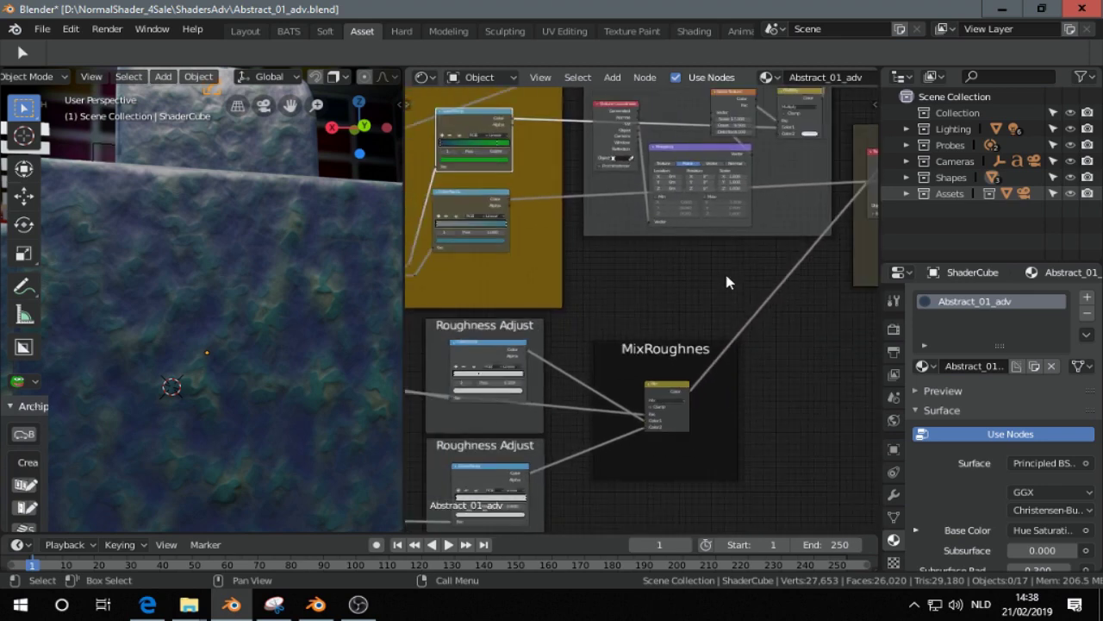
middle_click_drag(718, 241, 692, 362)
scroll(694, 362, "up", 1)
scroll(716, 212, "down", 3)
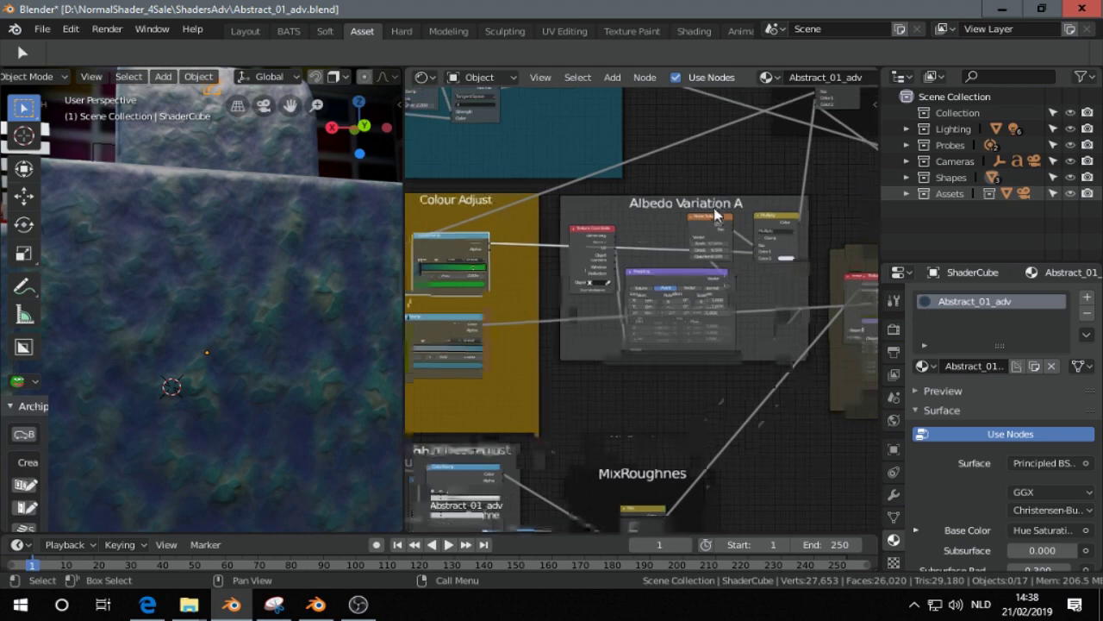
middle_click_drag(721, 192, 619, 212)
scroll(618, 217, "up", 1)
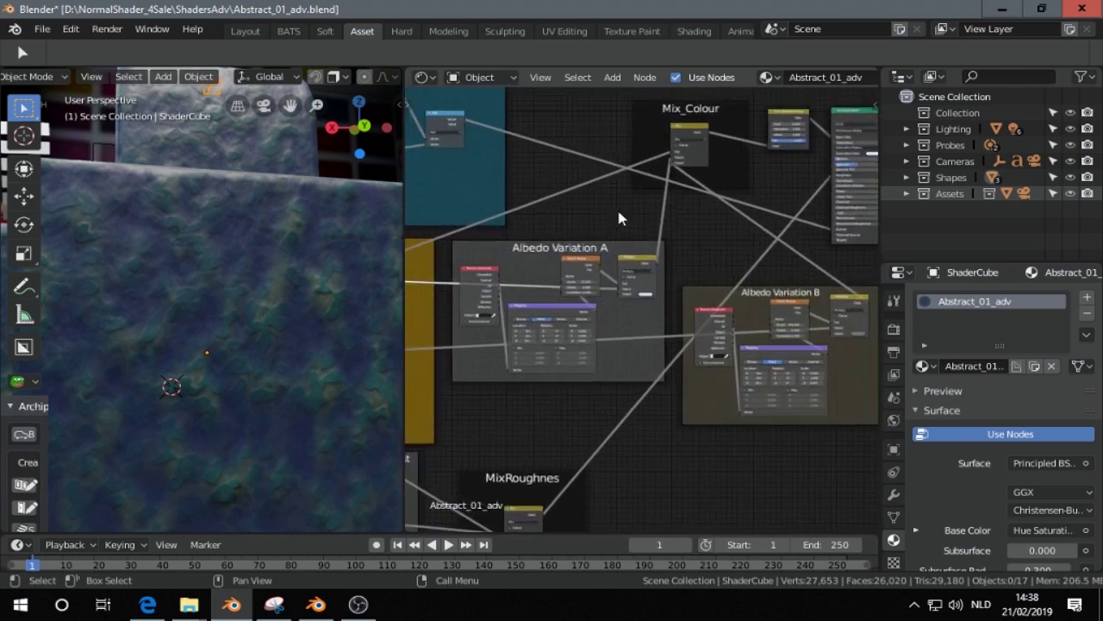
Darken the second colour of the Multiply node in the Albedo Variation A frame to black.
middle_click_drag(279, 268, 231, 334)
scroll(214, 293, "down", 5)
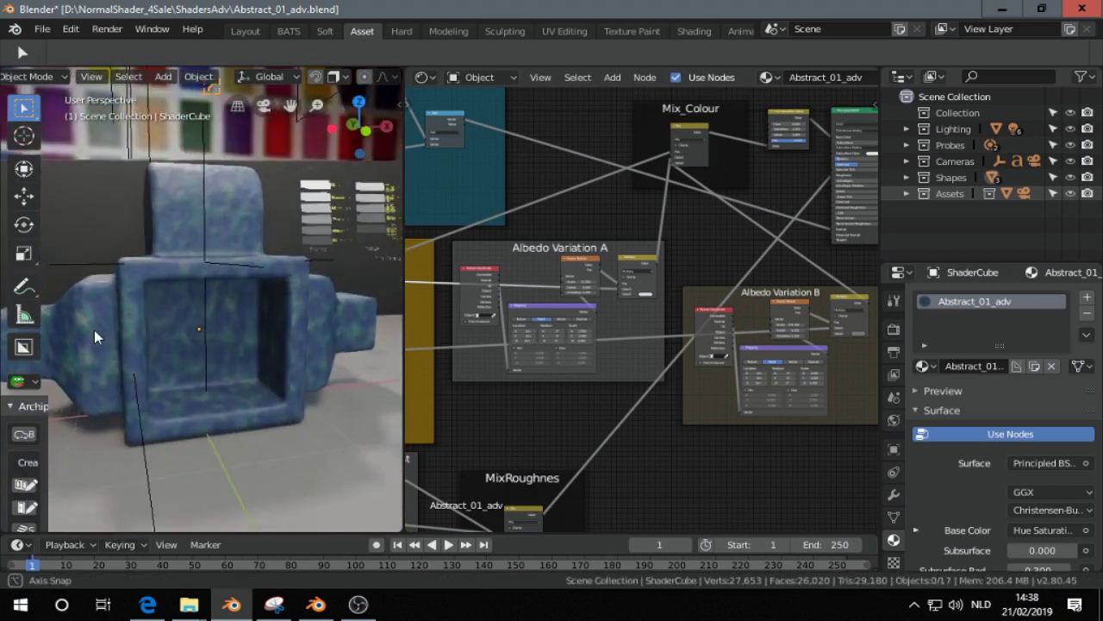
scroll(94, 330, "up", 10)
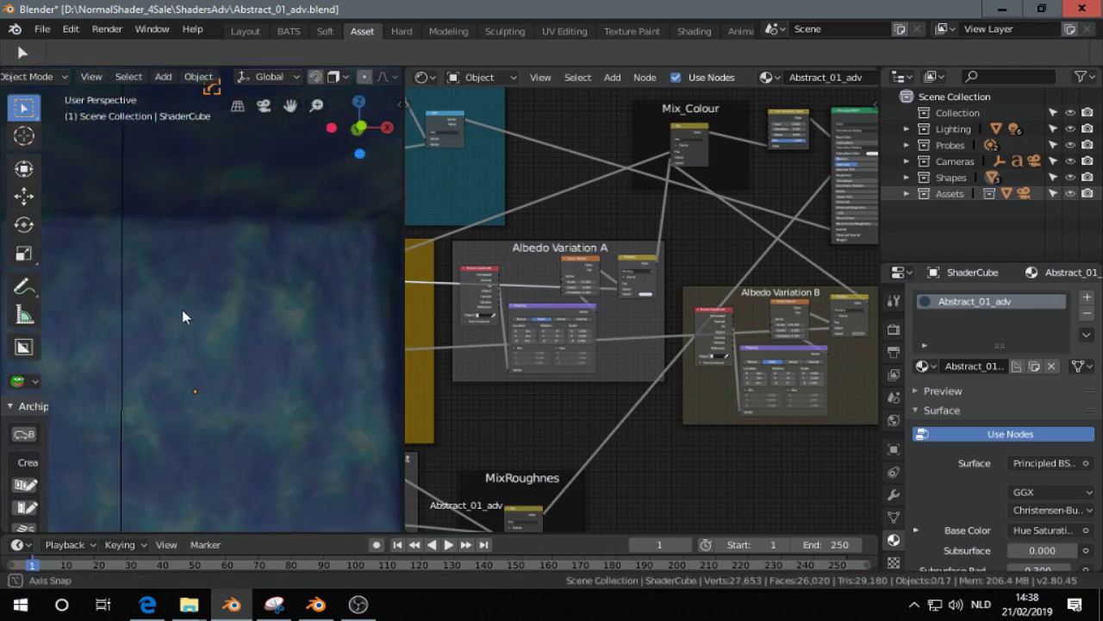
middle_click_drag(182, 309, 197, 314)
scroll(191, 314, "down", 1)
scroll(691, 357, "up", 1)
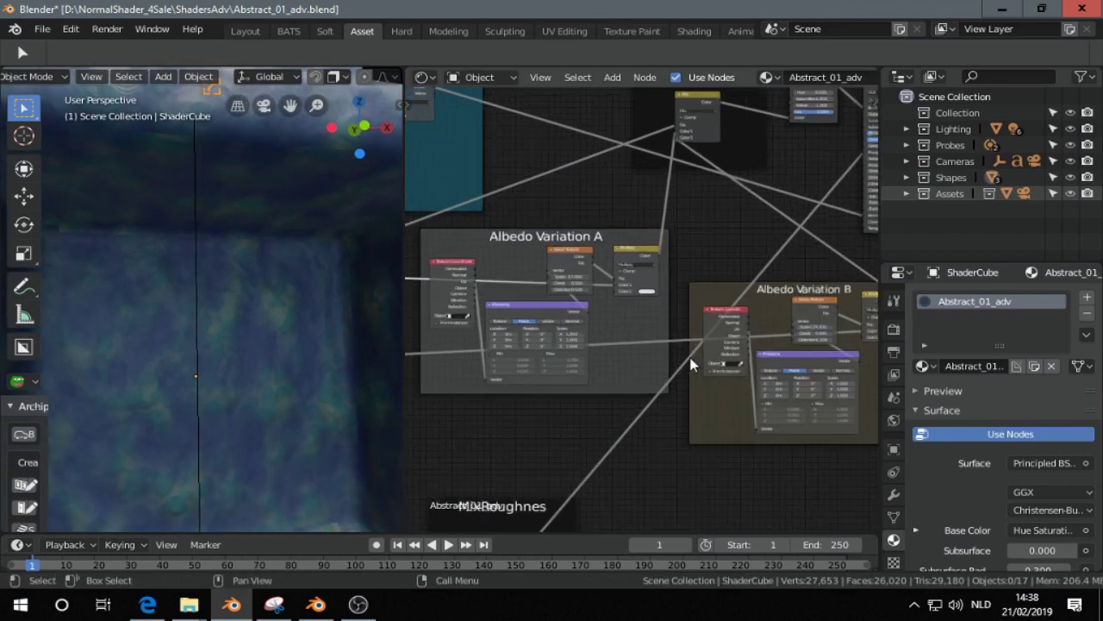
scroll(691, 365, "up", 4)
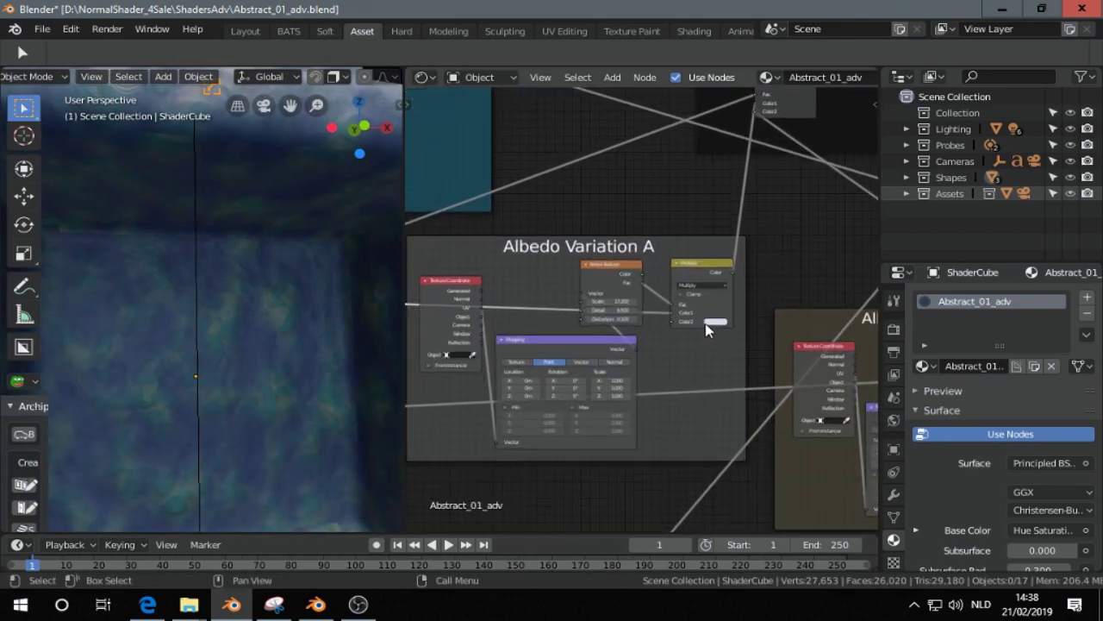
left_click(715, 321)
left_click_drag(781, 223, 779, 260)
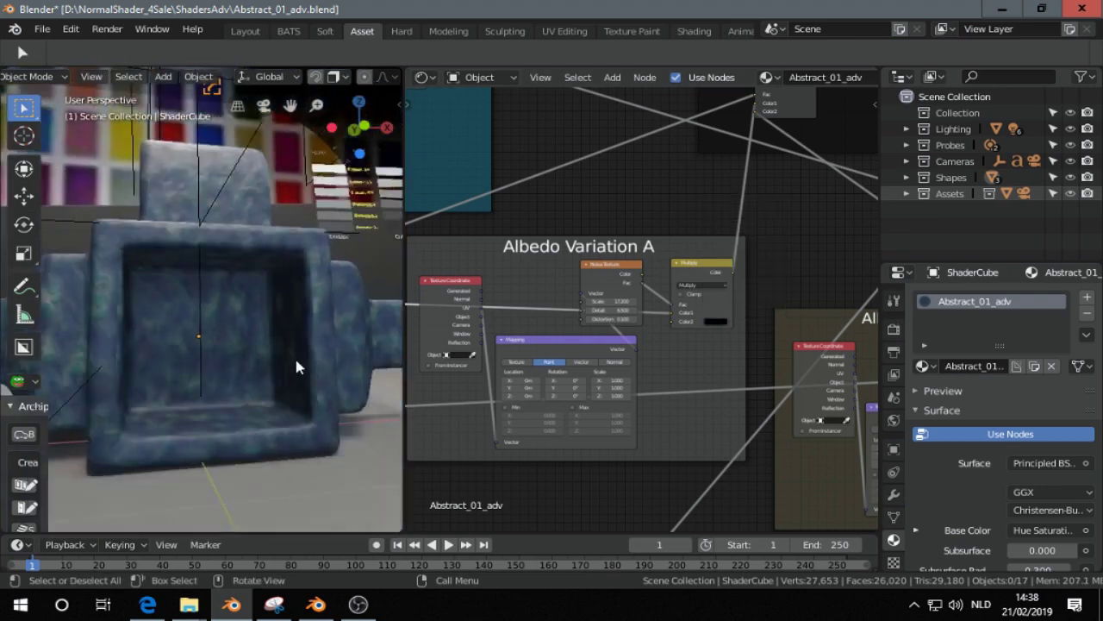
In Albedo Variation A, set the Noise Texture's scale to 22.7 and the Mapping node's X scale to 3.7.
middle_click_drag(294, 356, 224, 319)
scroll(118, 304, "up", 5)
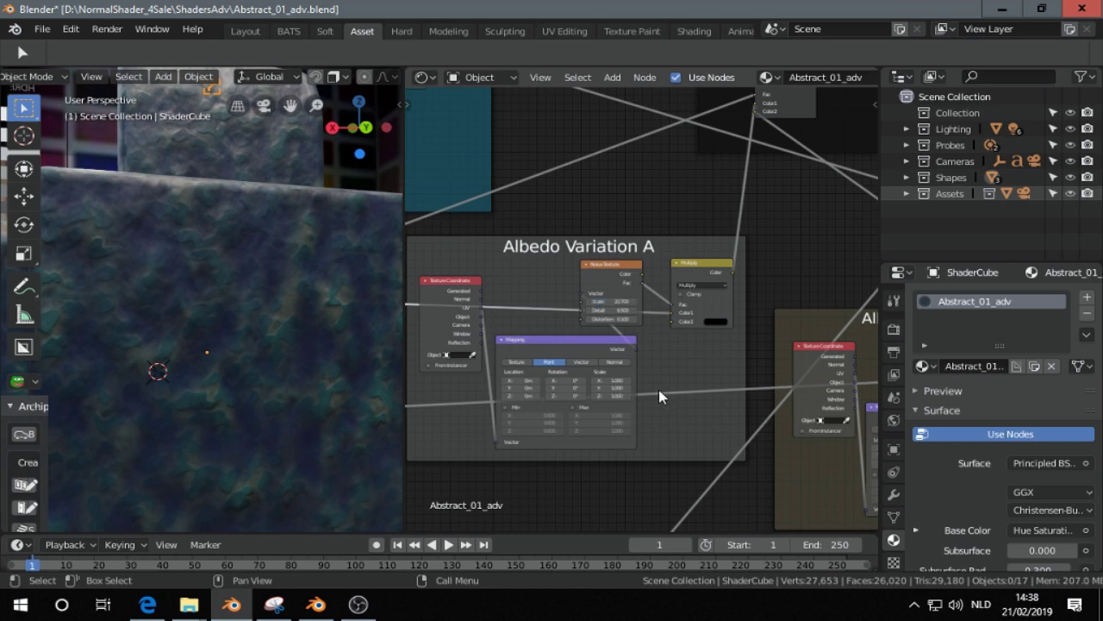
scroll(659, 390, "up", 3)
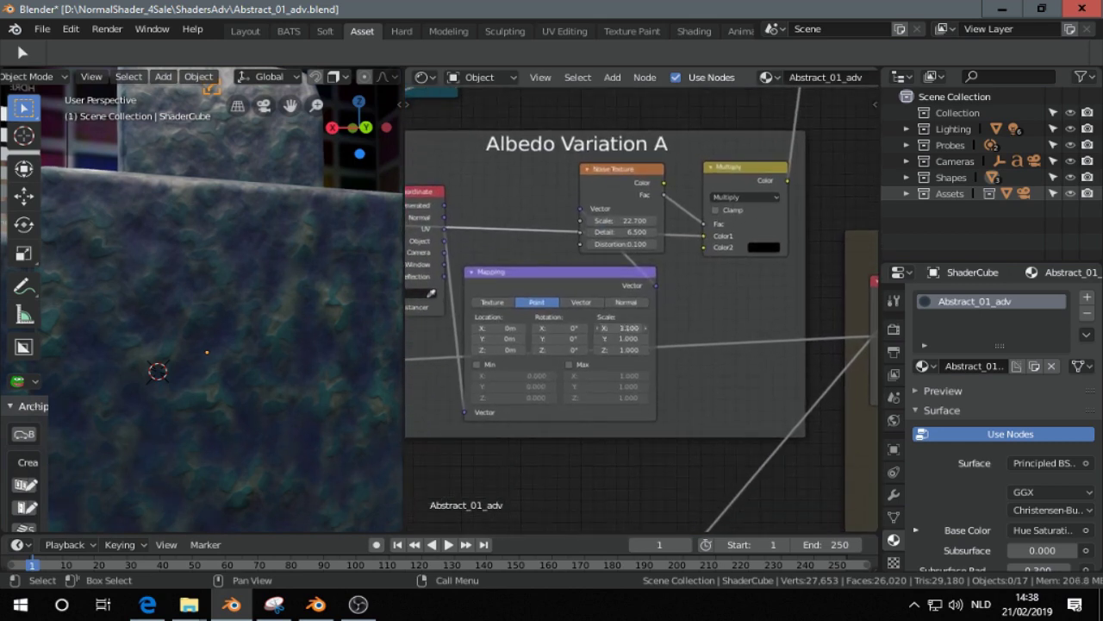
scroll(355, 360, "down", 3)
mouse_move(354, 362)
middle_mouse_down()
mouse_move(241, 374)
mouse_move(391, 366)
mouse_move(334, 365)
middle_mouse_up()
key("KP_0")
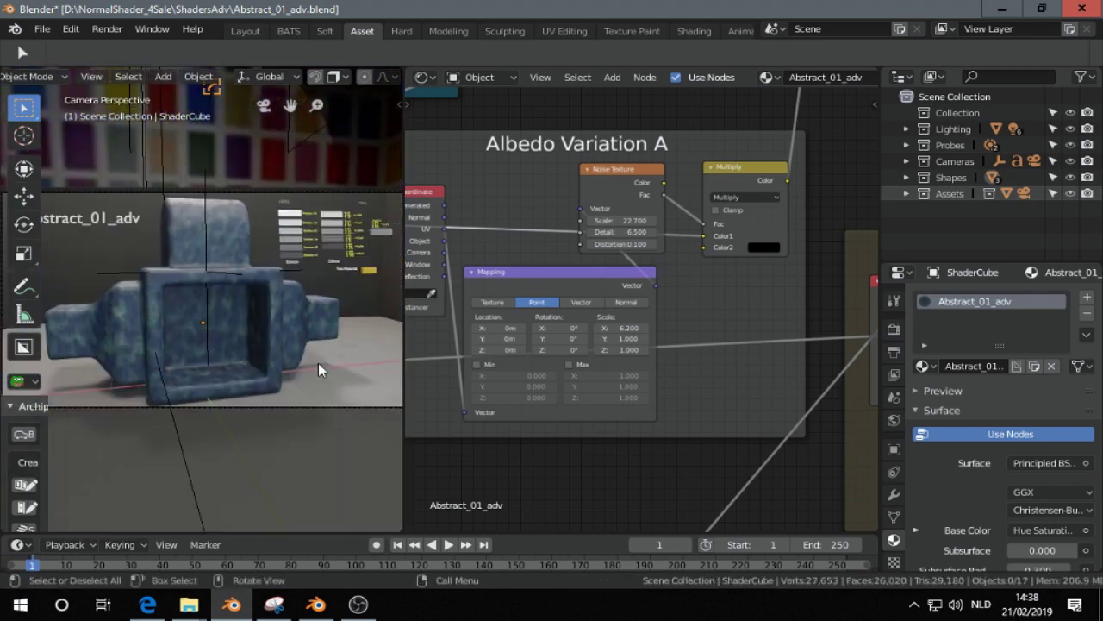
scroll(310, 361, "up", 4)
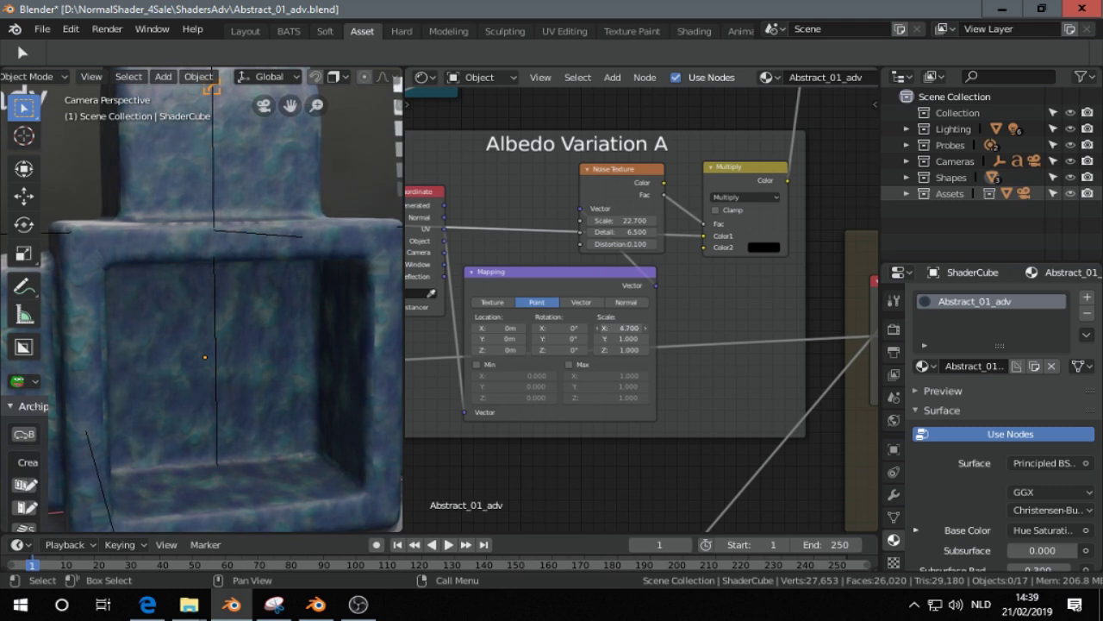
left_click_drag(619, 327, 603, 328)
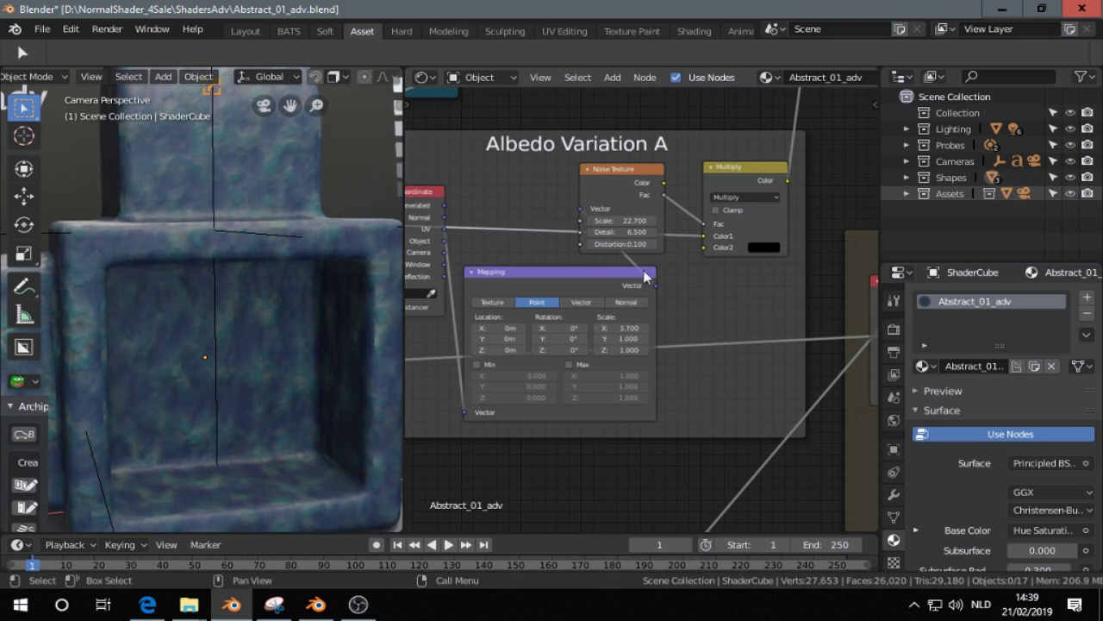
In Albedo Variation A, set the noise distortion to 0.5 and lighten the Multiply node's second colour to grey.
mouse_move(620, 244)
left_mouse_down()
mouse_move(642, 244)
mouse_move(619, 244)
left_mouse_up()
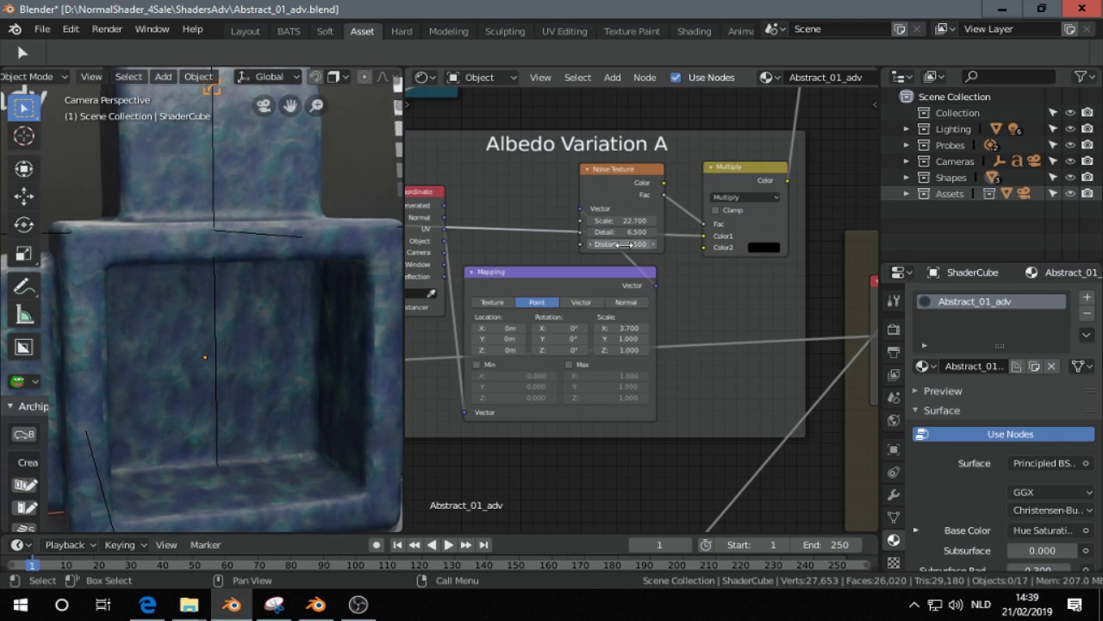
left_click(762, 247)
left_click_drag(853, 162, 851, 117)
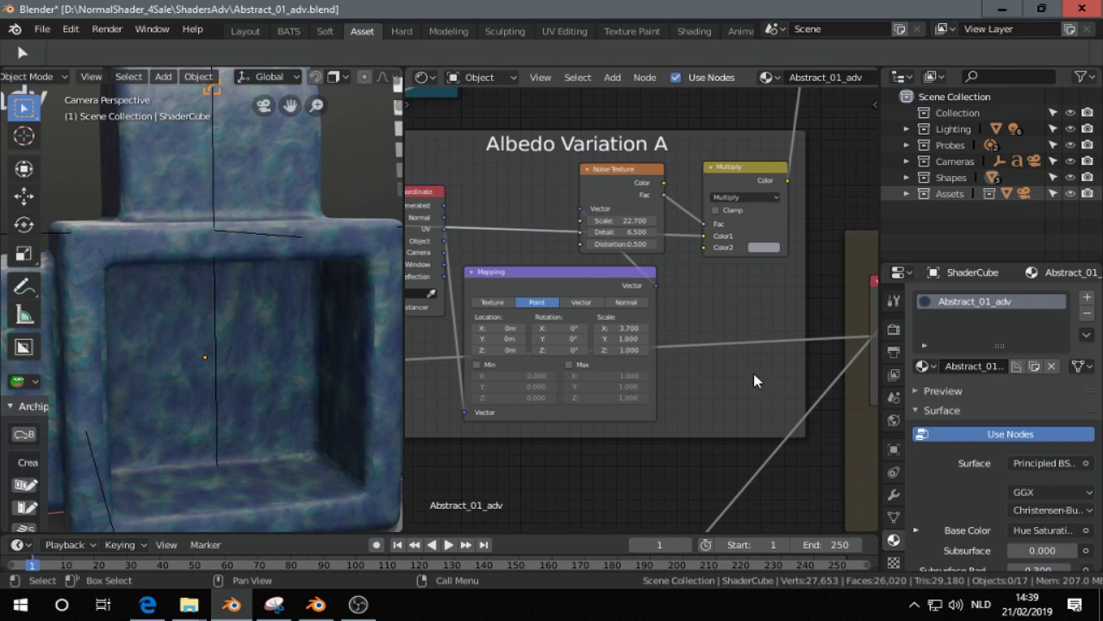
In Albedo Variation B, darken the Multiply node's second colour to a value of about 0.16 and set the noise scale to 170.2.
middle_click_drag(759, 312, 631, 401)
scroll(741, 232, "down", 5)
middle_click_drag(775, 196, 508, 99)
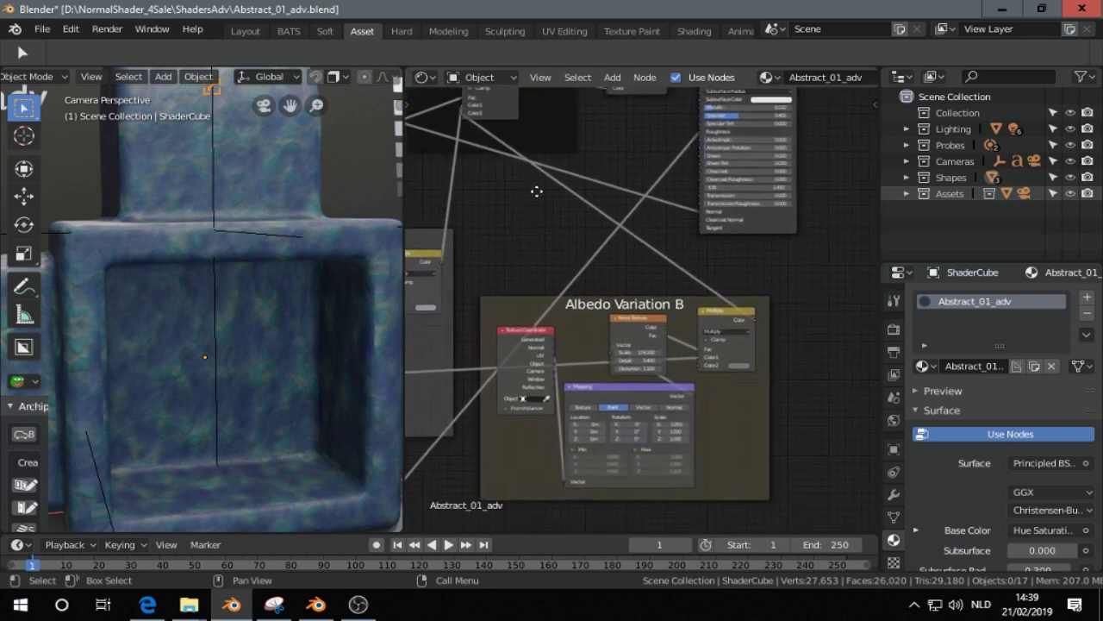
scroll(752, 365, "up", 2)
scroll(753, 362, "up", 1)
left_click(757, 358)
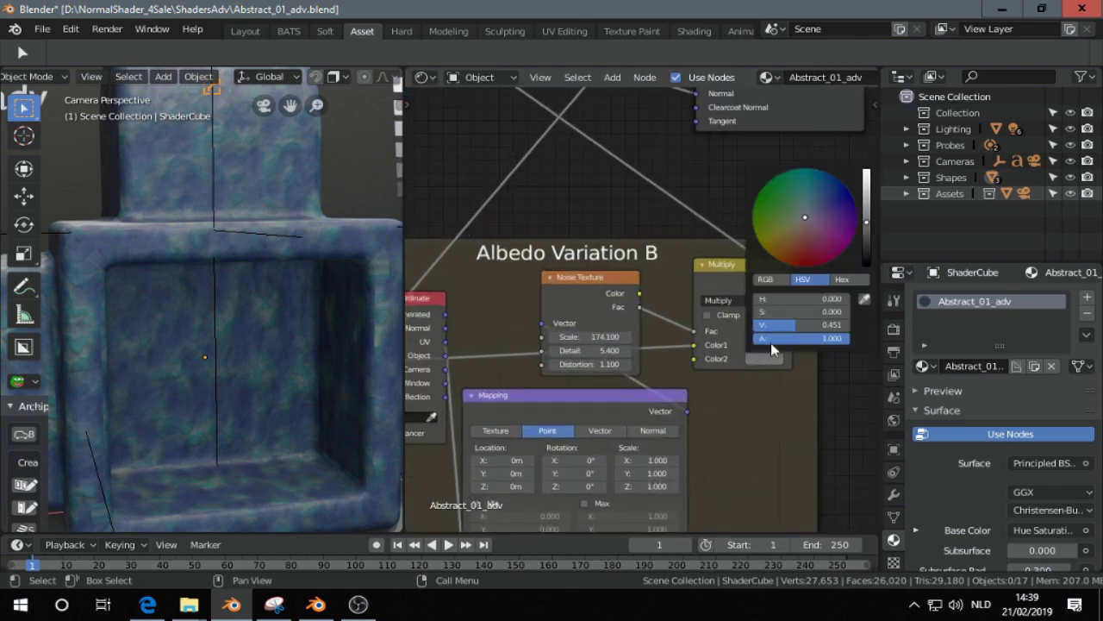
left_click_drag(867, 221, 866, 245)
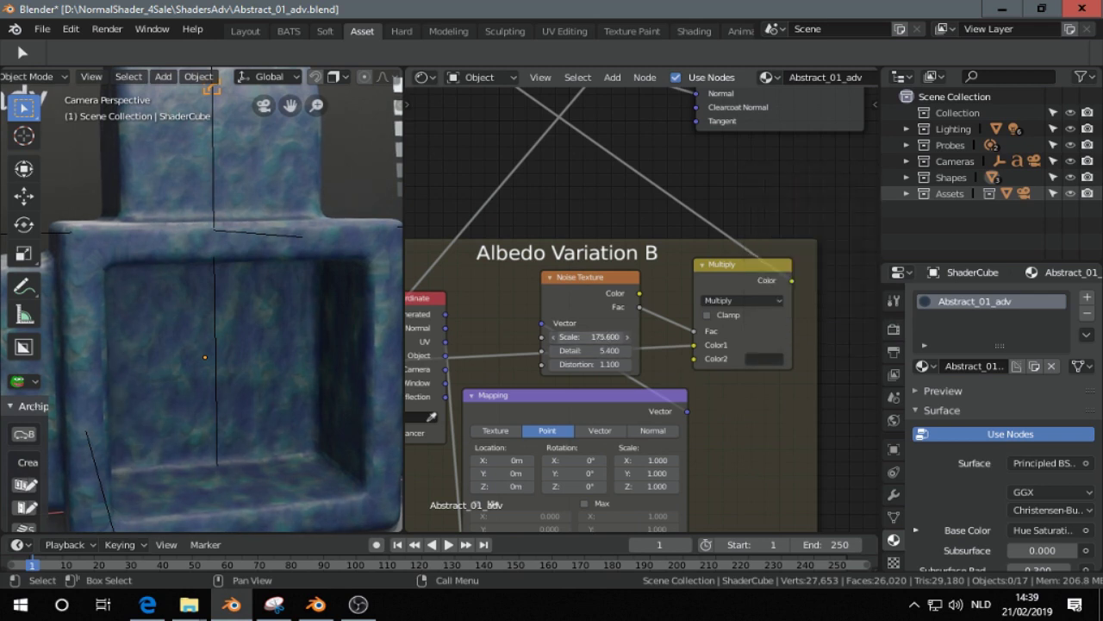
mouse_move(592, 337)
left_mouse_down()
mouse_move(569, 337)
mouse_move(587, 336)
left_mouse_up()
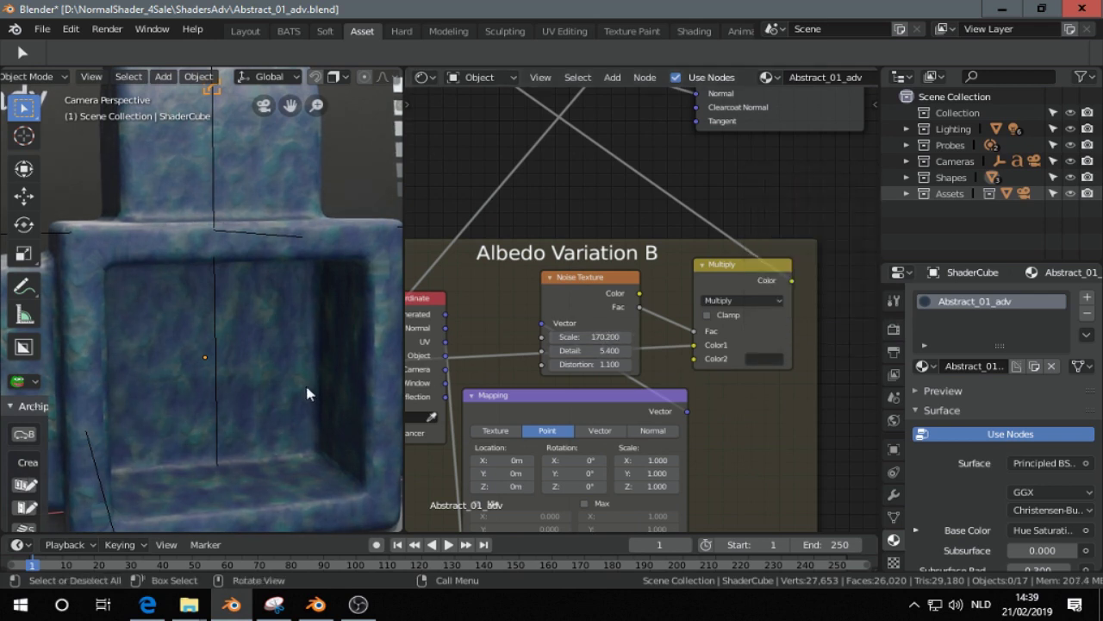
In Albedo Variation B, set the noise scale to 177.8 and lighten the Multiply node's second colour to a value of about 0.5.
scroll(292, 380, "up", 5)
middle_click_drag(298, 380, 323, 369)
scroll(318, 376, "up", 9)
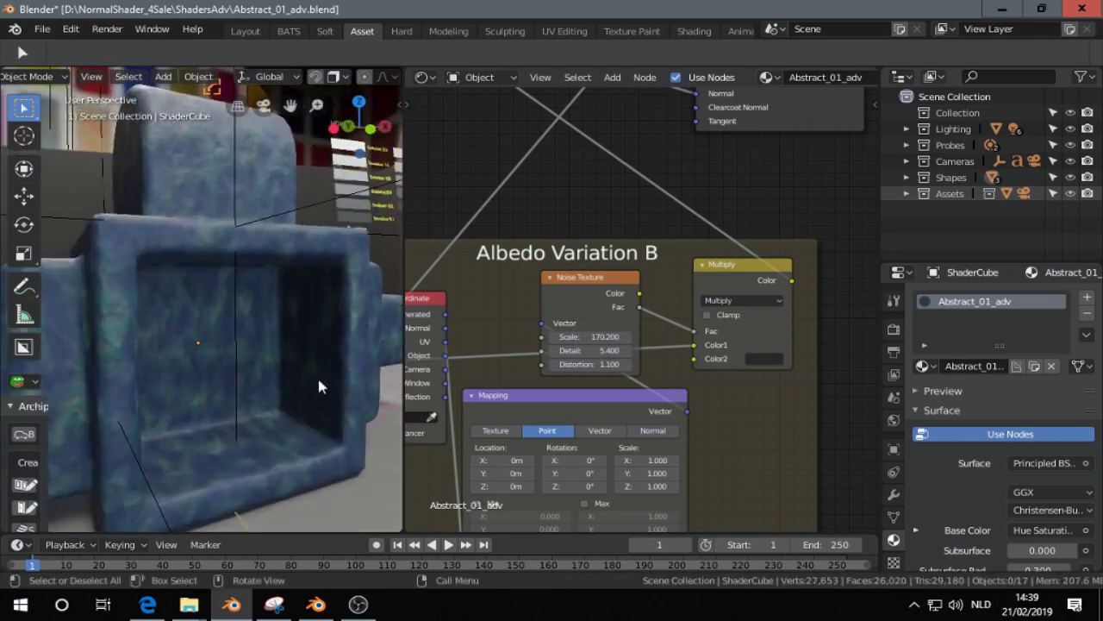
left_click_drag(593, 336, 600, 336)
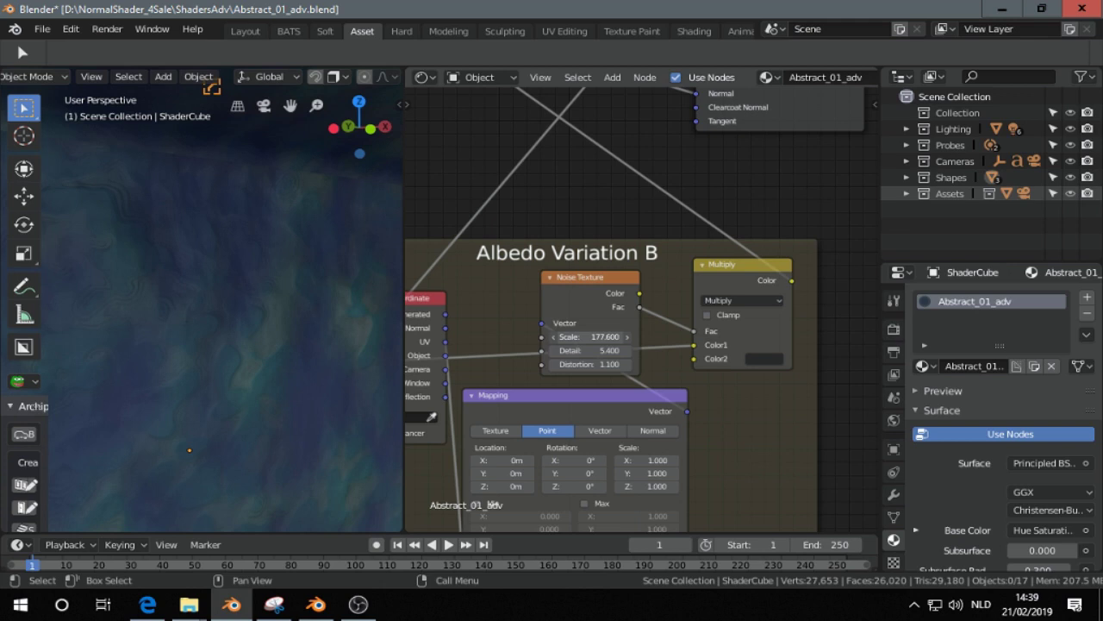
left_click(765, 358)
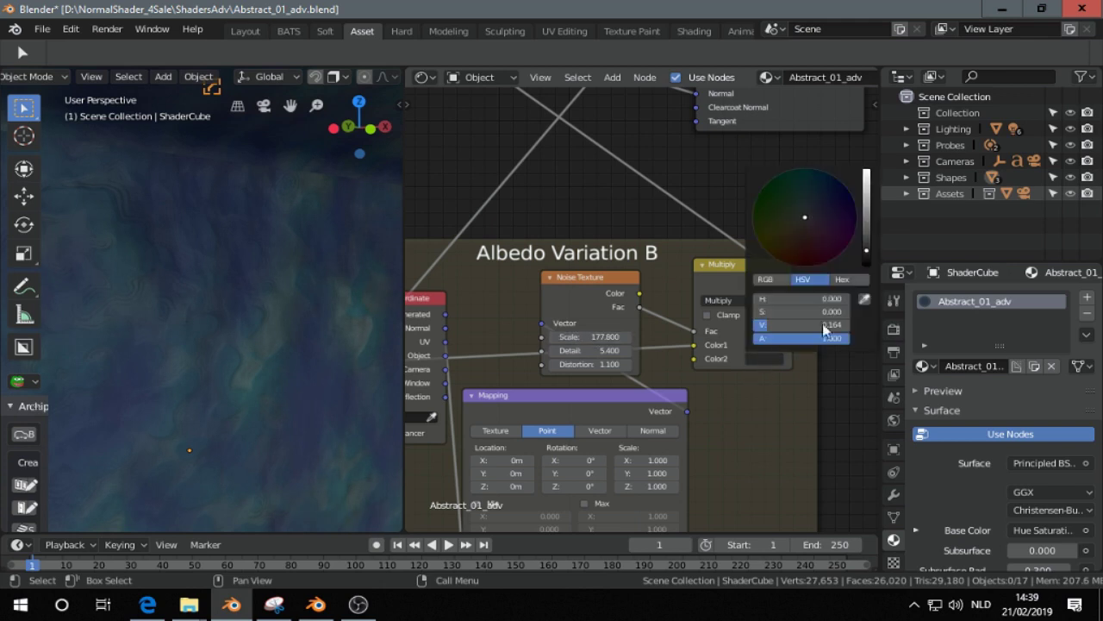
left_click(867, 248)
left_click_drag(867, 248, 866, 218)
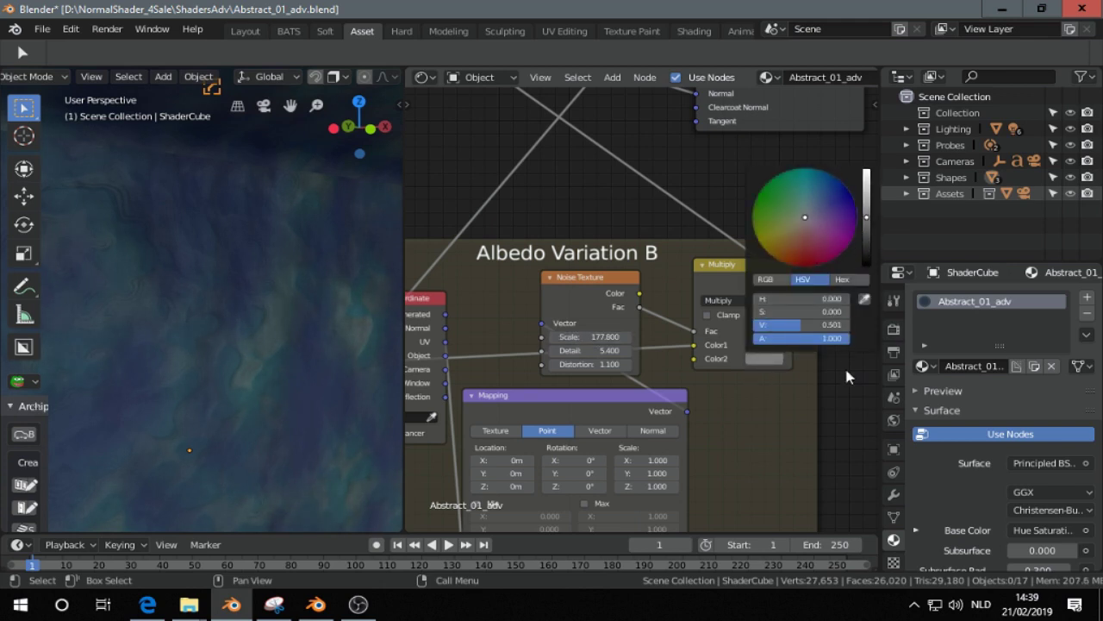
Examine the Hue Saturation Value and Principled BSDF nodes, and view the whole textured object.
scroll(836, 415, "down", 3)
middle_click_drag(788, 284, 752, 459)
scroll(662, 427, "up", 2)
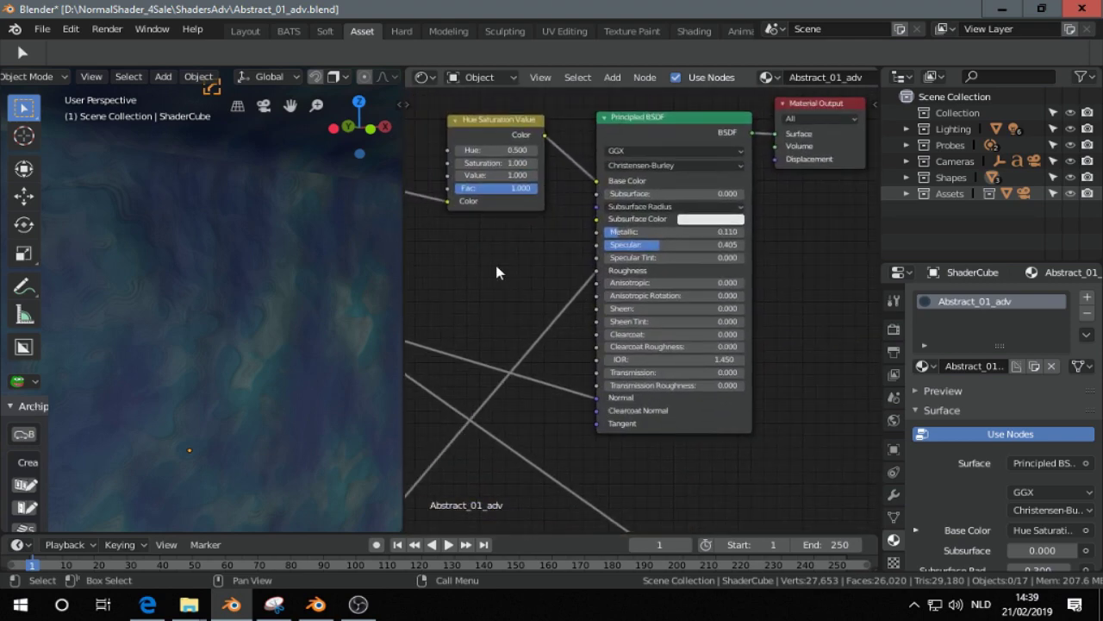
middle_click_drag(496, 272, 591, 337)
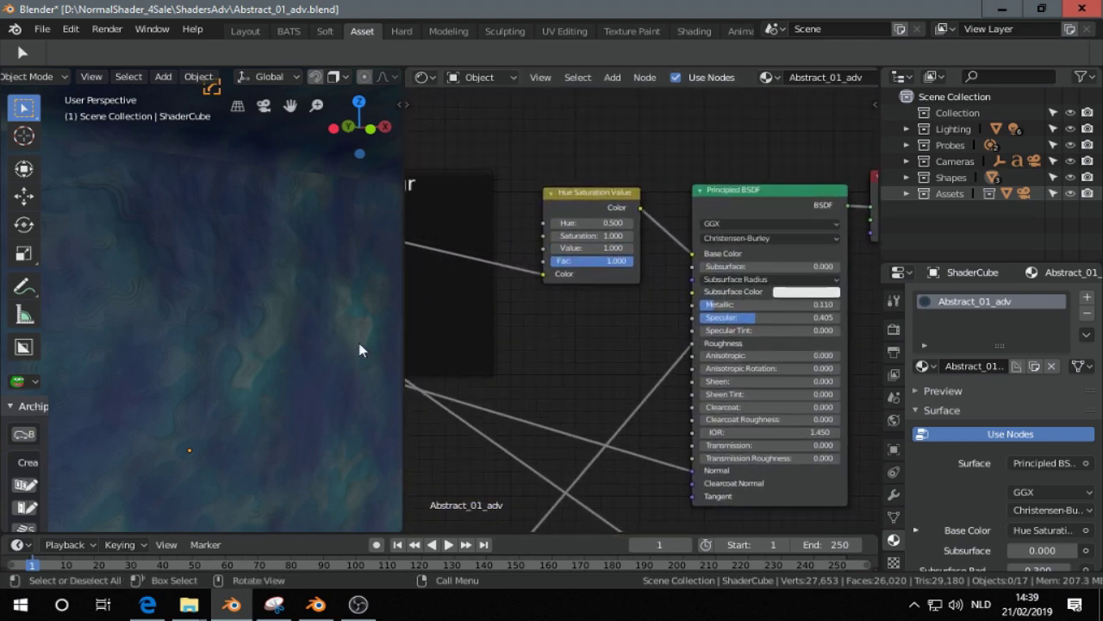
scroll(324, 343, "down", 6)
middle_click_drag(317, 355, 309, 375)
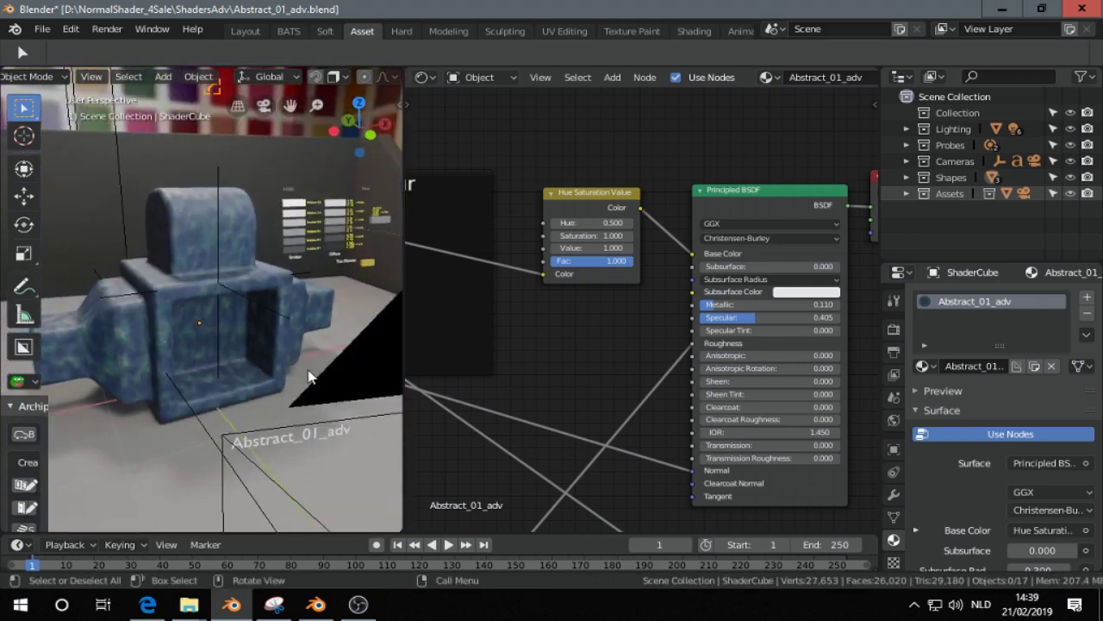
Select the wall together with the shader cube as active object, and copy the Abstract_01_adv material to the wall.
middle_click_drag(195, 221, 229, 219)
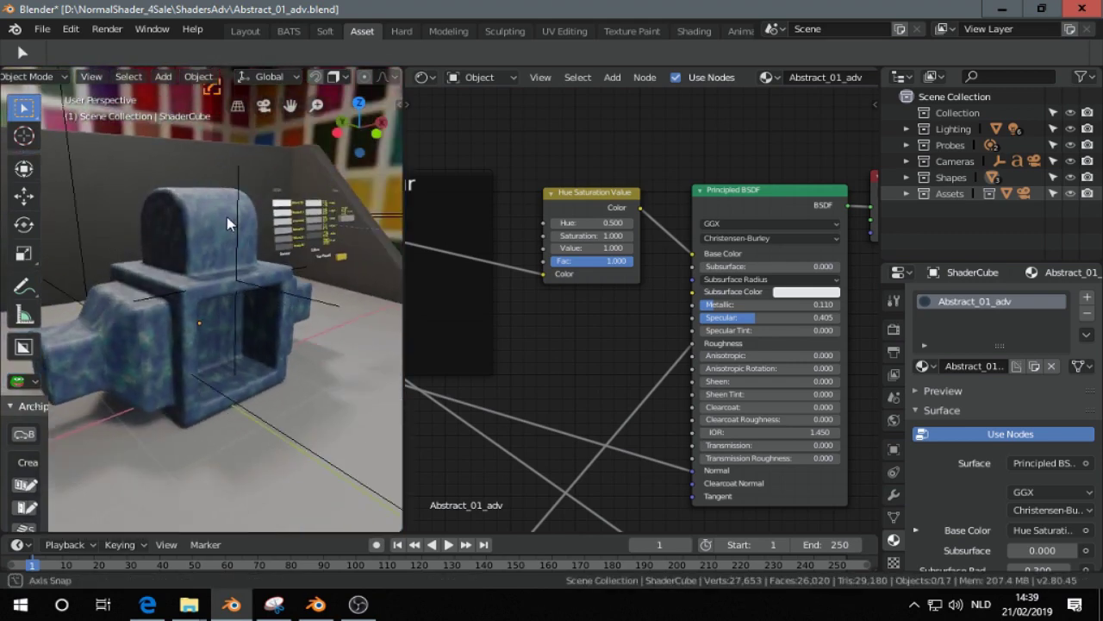
left_click(215, 168)
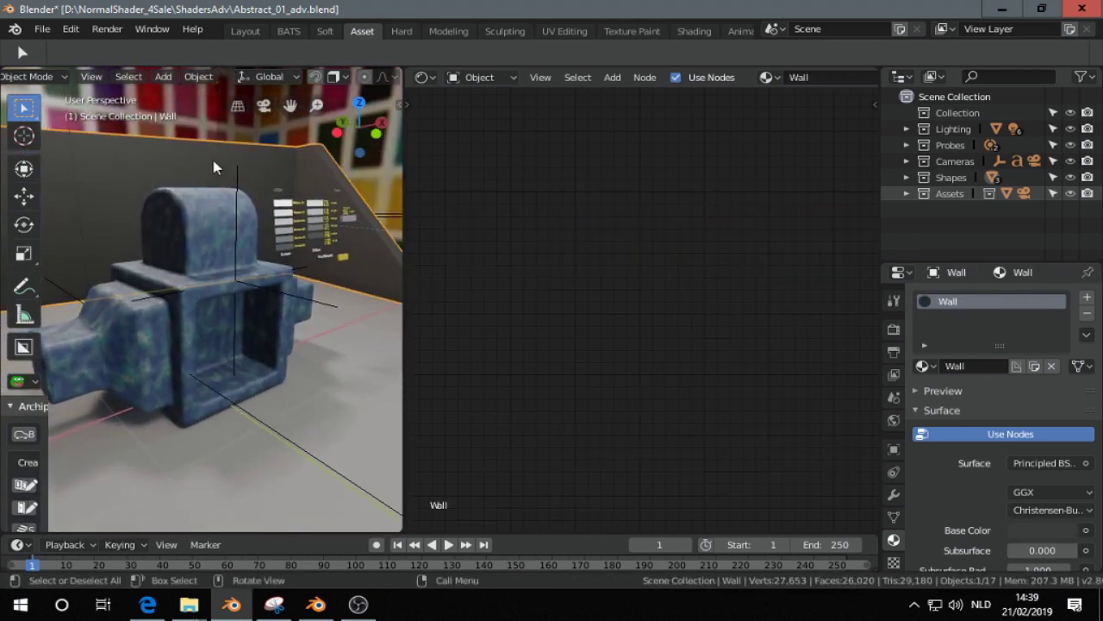
left_click(209, 218)
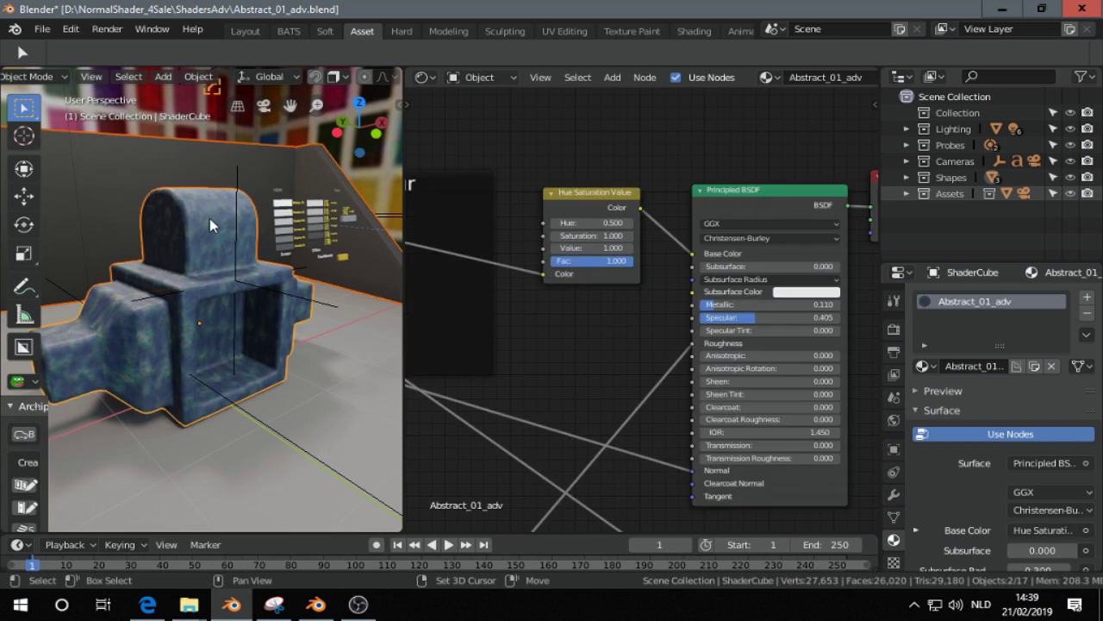
left_click(894, 421)
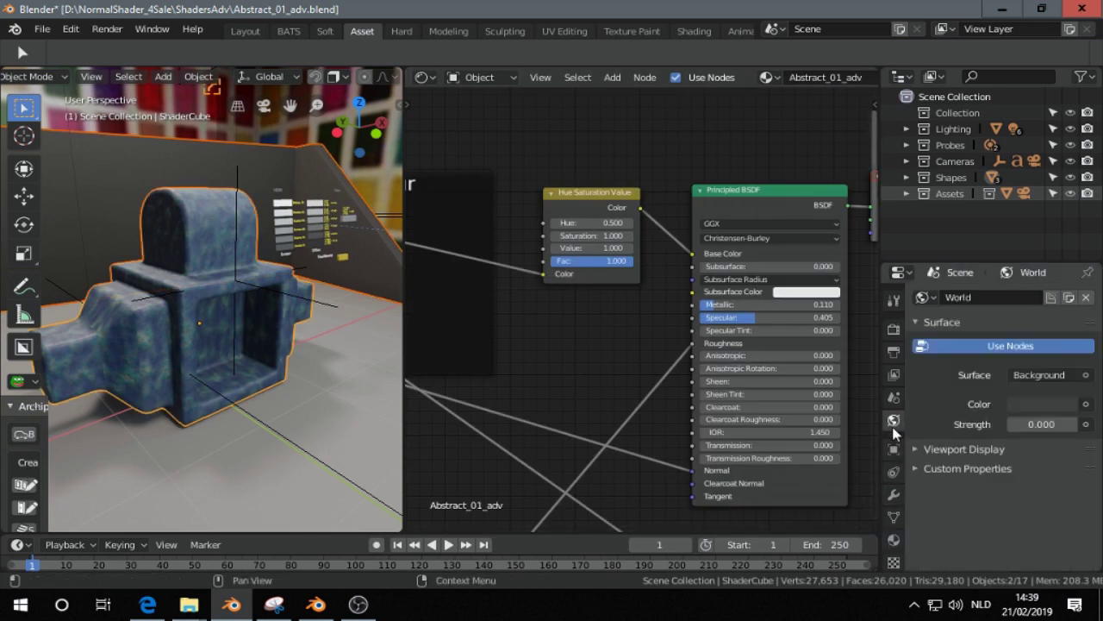
left_click(894, 539)
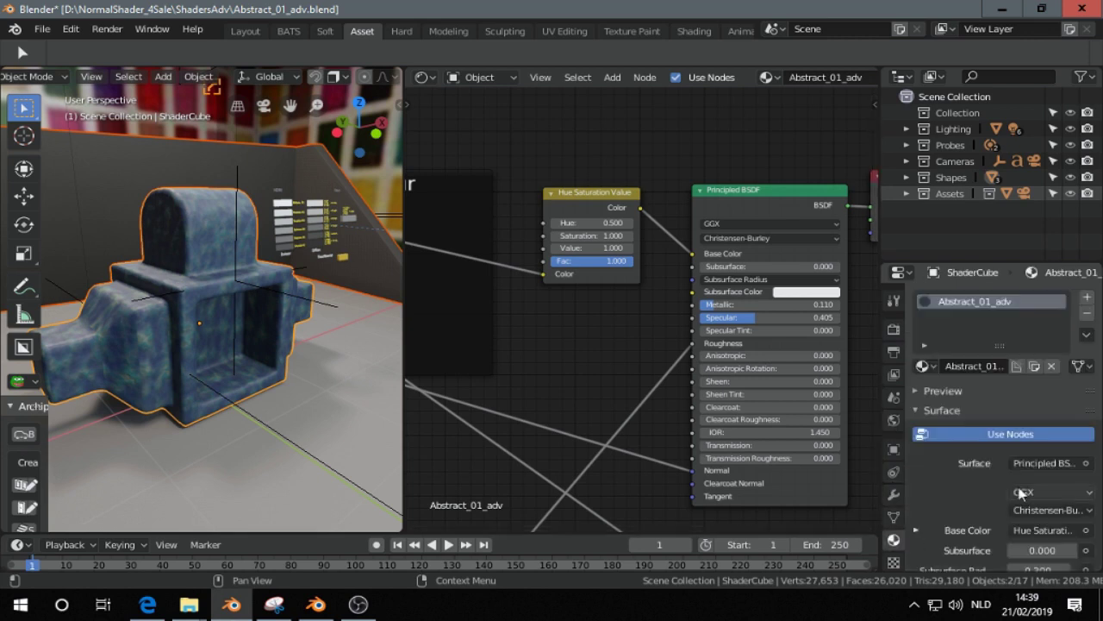
left_click(1087, 335)
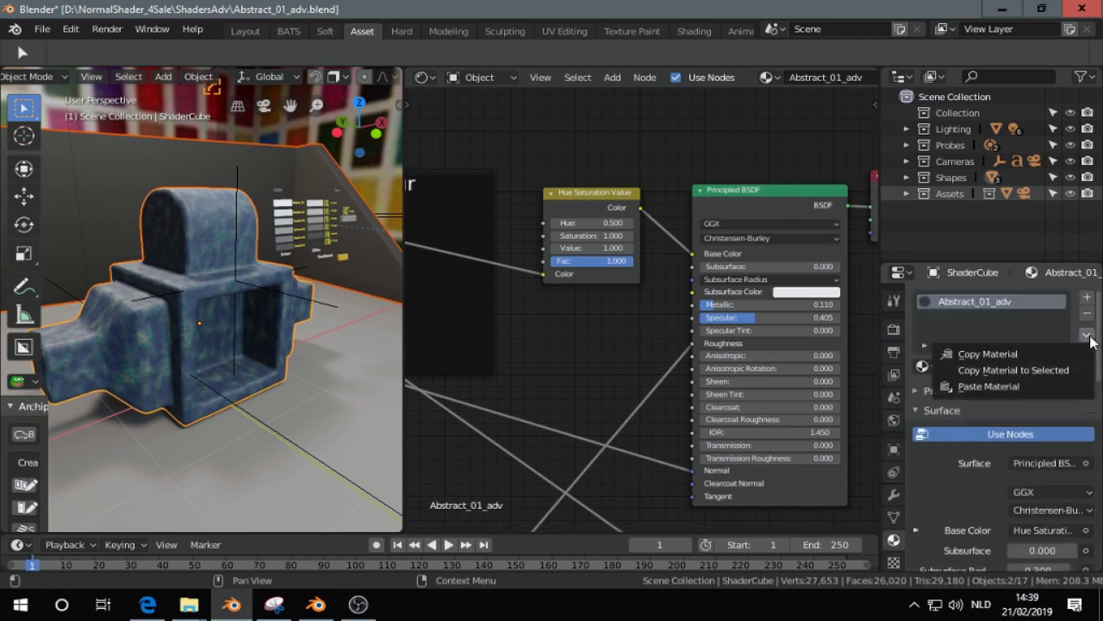
left_click(1051, 370)
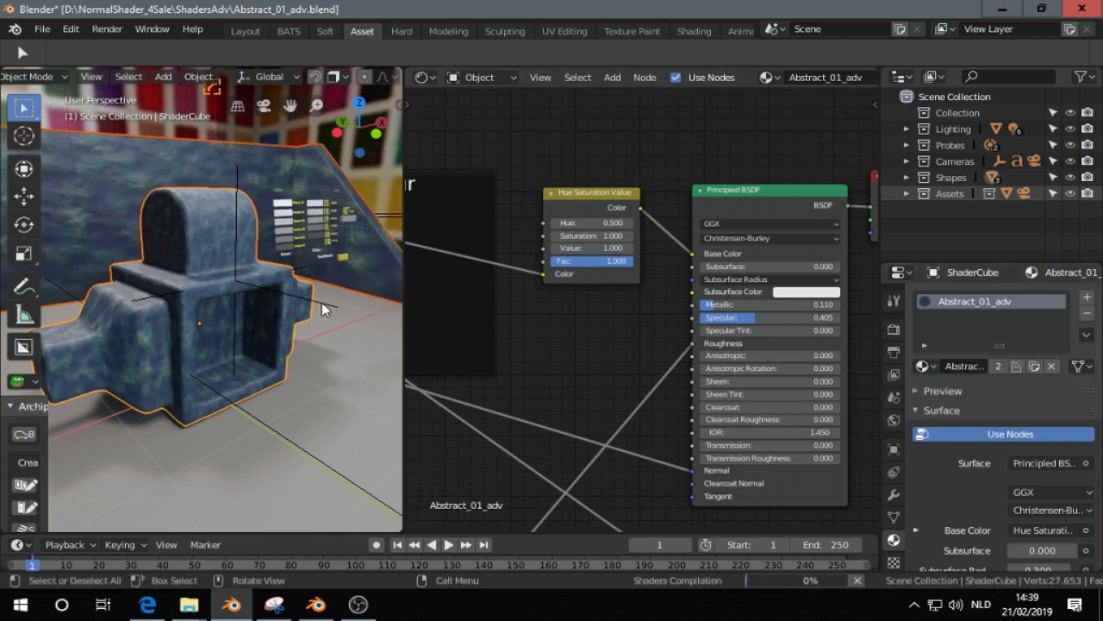
Make the shader cube's Abstract_01_adv material a single-user copy, independent of the wall's material.
middle_click_drag(321, 304, 250, 306)
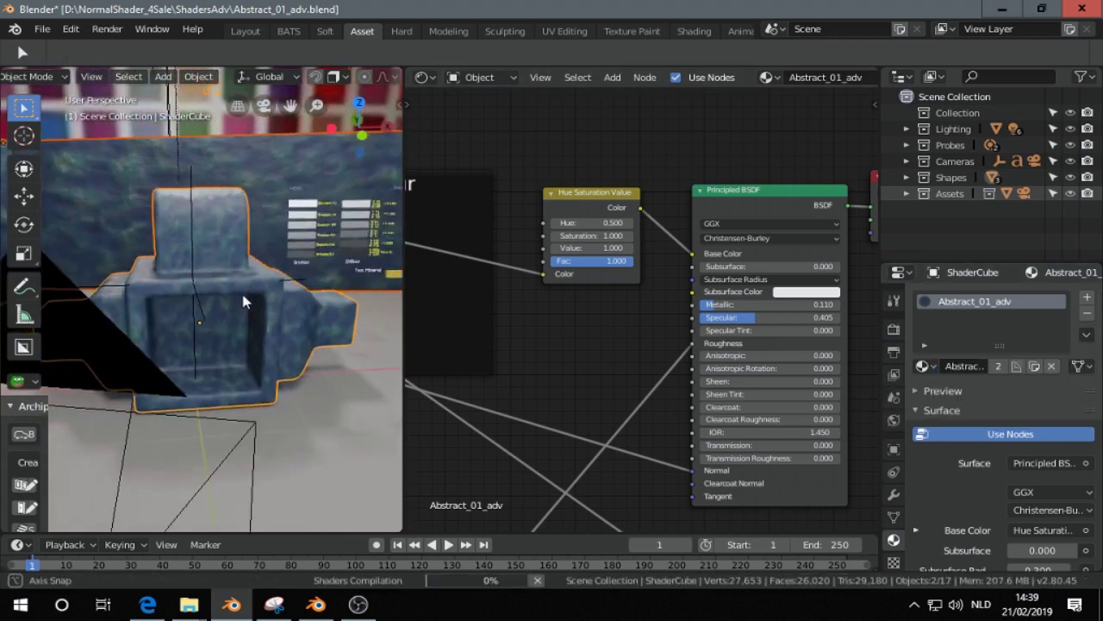
left_click(1001, 366)
Try changing the upper Mapping node's X scale in the shader cube's material copy.
scroll(465, 283, "down", 3)
middle_click_drag(466, 284, 619, 268)
scroll(618, 284, "up", 1)
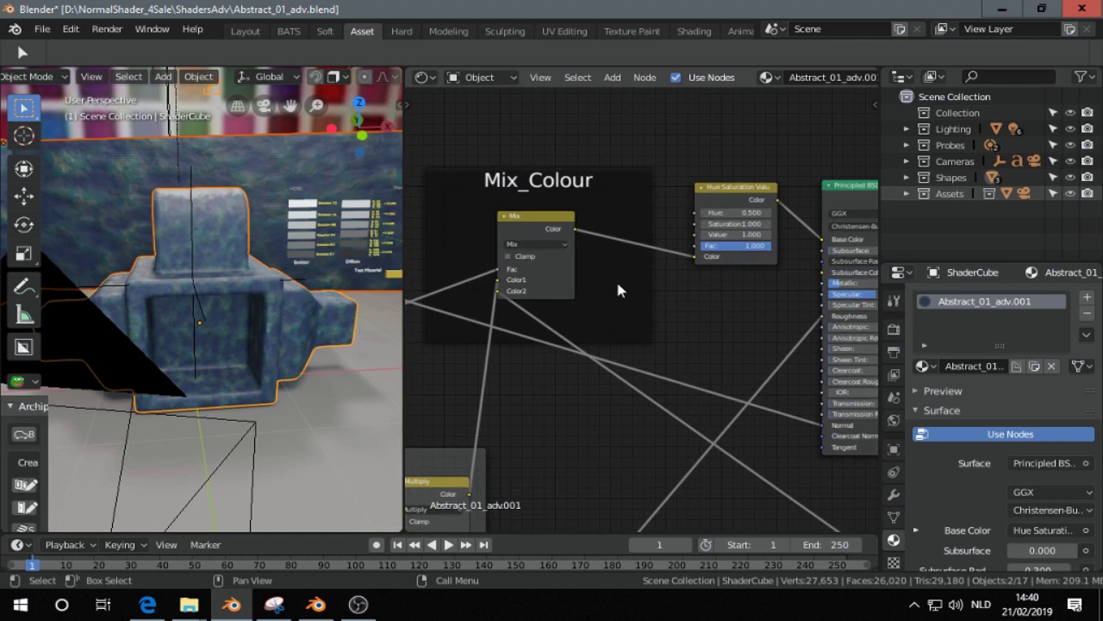
scroll(617, 284, "down", 6)
middle_click_drag(530, 319, 724, 240)
middle_click_drag(554, 280, 579, 216)
scroll(552, 281, "up", 2)
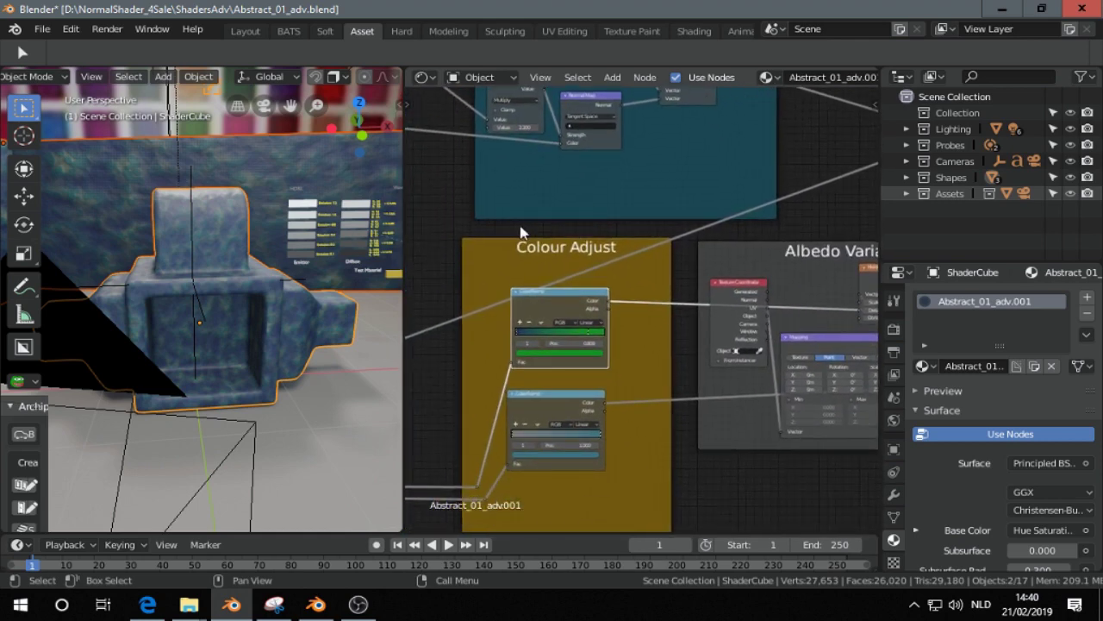
middle_click_drag(500, 221, 816, 247)
scroll(613, 262, "down", 4)
middle_click_drag(552, 259, 724, 268)
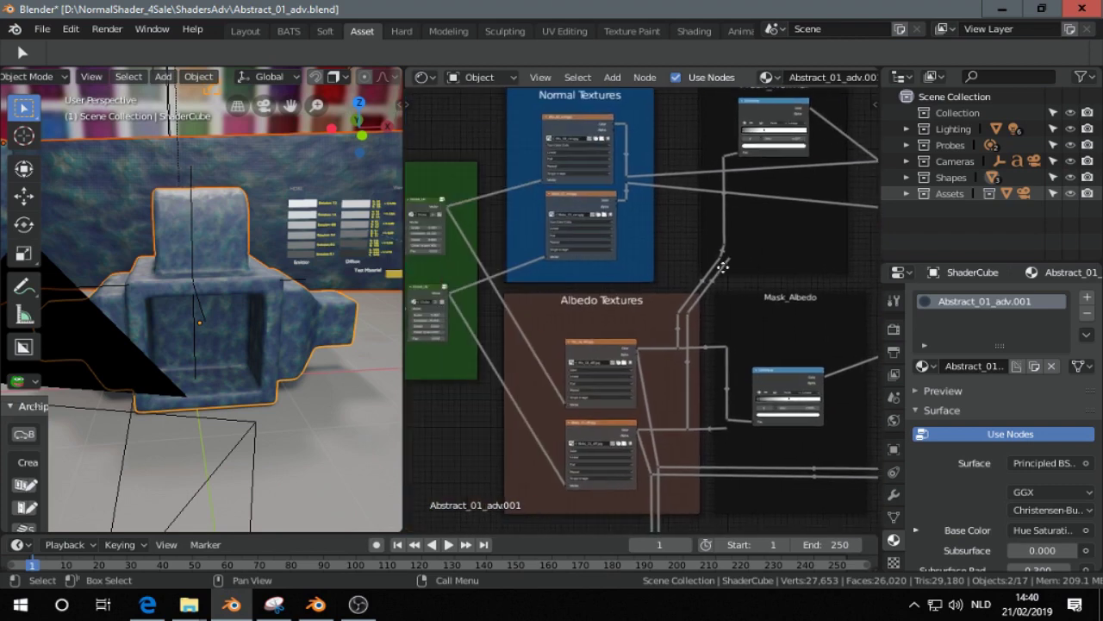
middle_click_drag(549, 283, 719, 287)
scroll(661, 249, "up", 4)
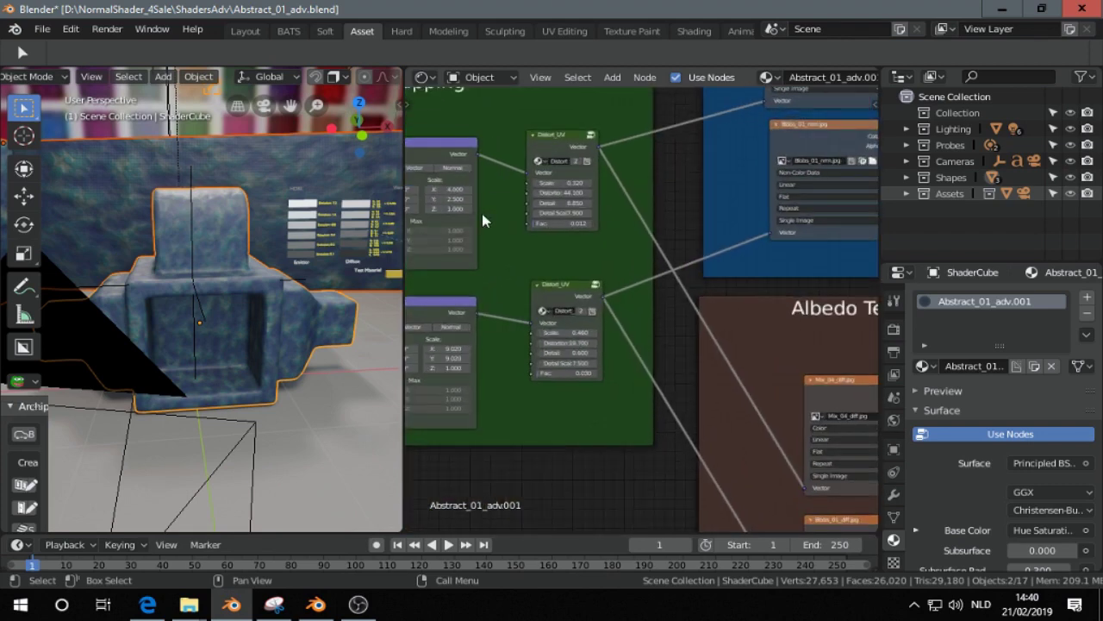
middle_click_drag(482, 238, 525, 239)
mouse_move(499, 193)
left_mouse_down()
mouse_move(462, 198)
mouse_move(515, 188)
left_mouse_up()
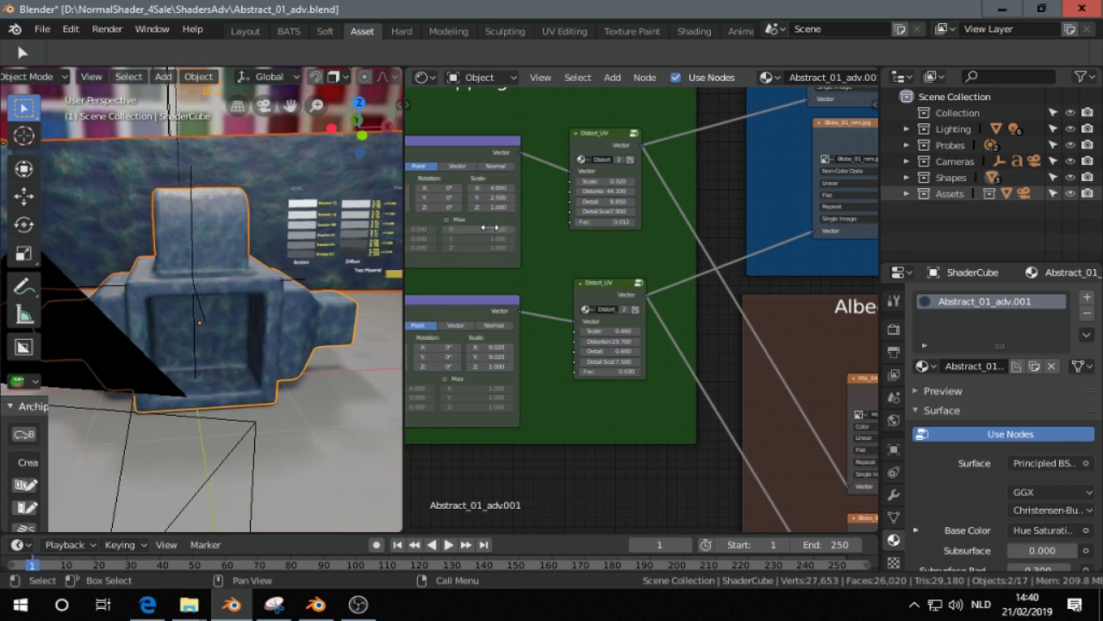
Select the wall, set its upper Mapping node's X scale to 2.7, and slightly raise the upper Distort_UV node's Fac.
left_click(263, 163)
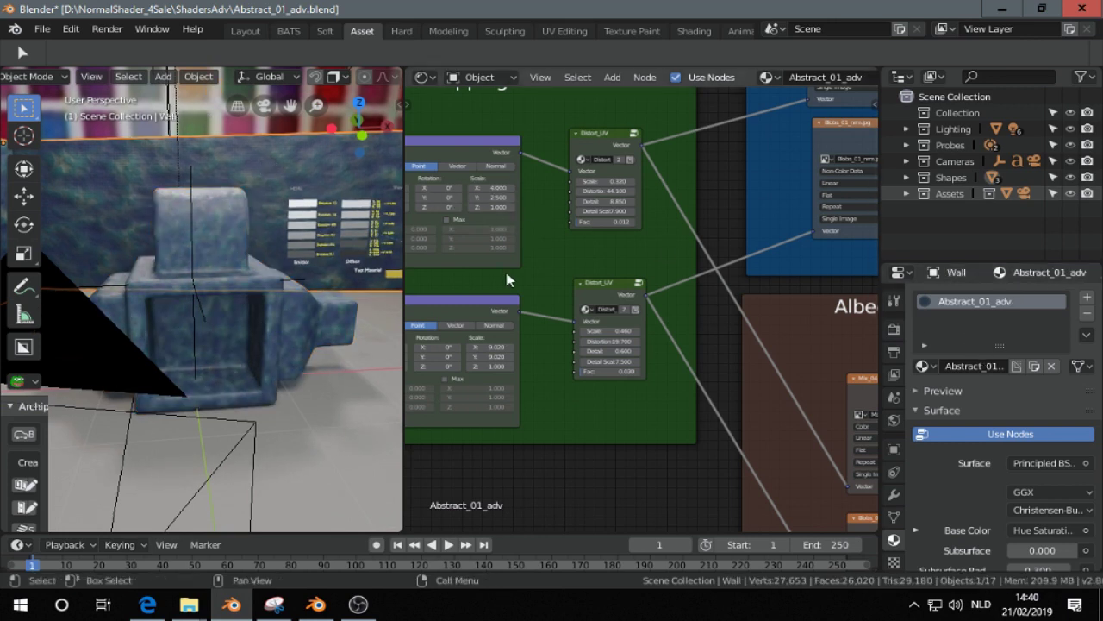
left_click_drag(498, 188, 477, 187)
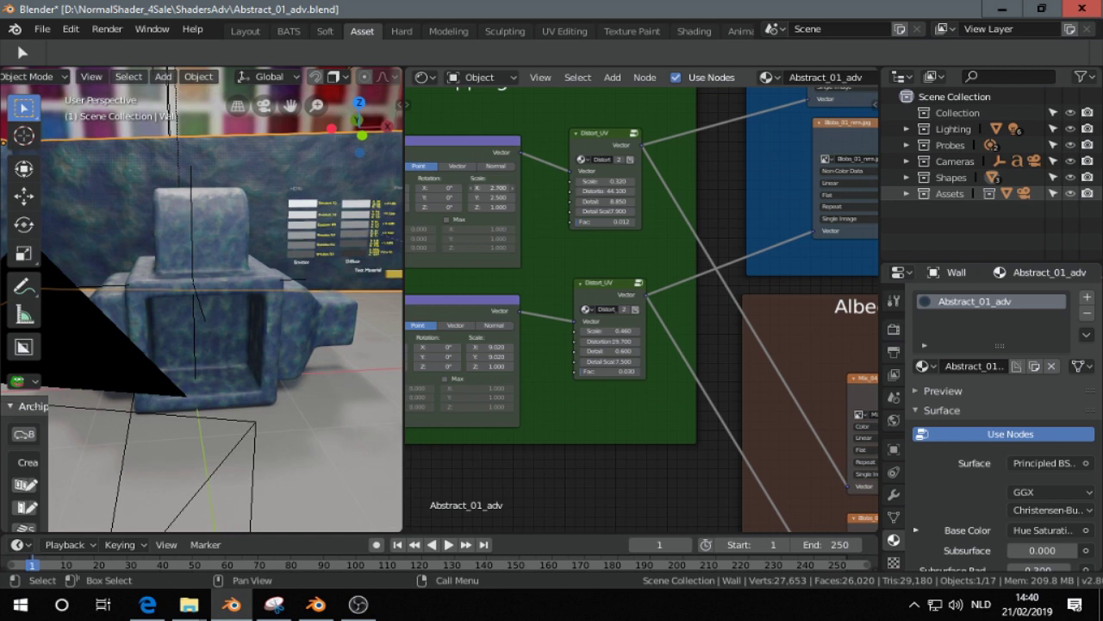
left_click_drag(579, 221, 588, 222)
Try rewiring the reroute links between the albedo textures and the mask above Mask_Albedo, and undo the changes.
scroll(776, 302, "down", 3)
middle_click_drag(751, 328, 562, 368)
scroll(626, 349, "up", 1)
scroll(713, 325, "down", 5)
middle_click_drag(718, 338, 598, 336)
scroll(637, 300, "up", 2)
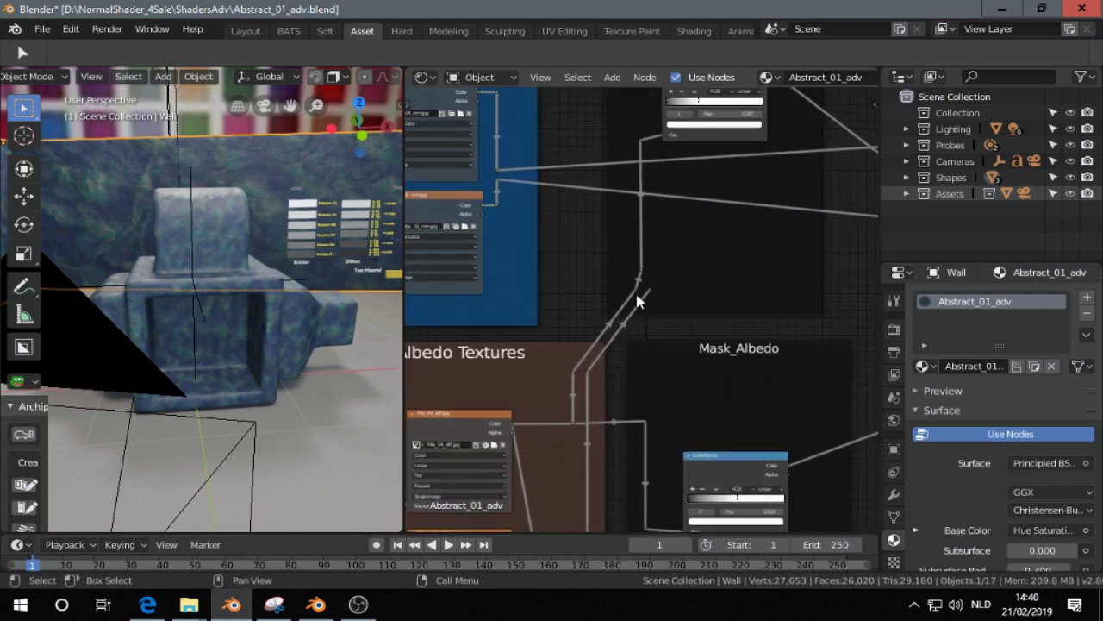
left_click_drag(649, 286, 755, 345)
mouse_move(587, 373)
left_mouse_down()
mouse_move(649, 288)
mouse_move(586, 375)
left_mouse_up()
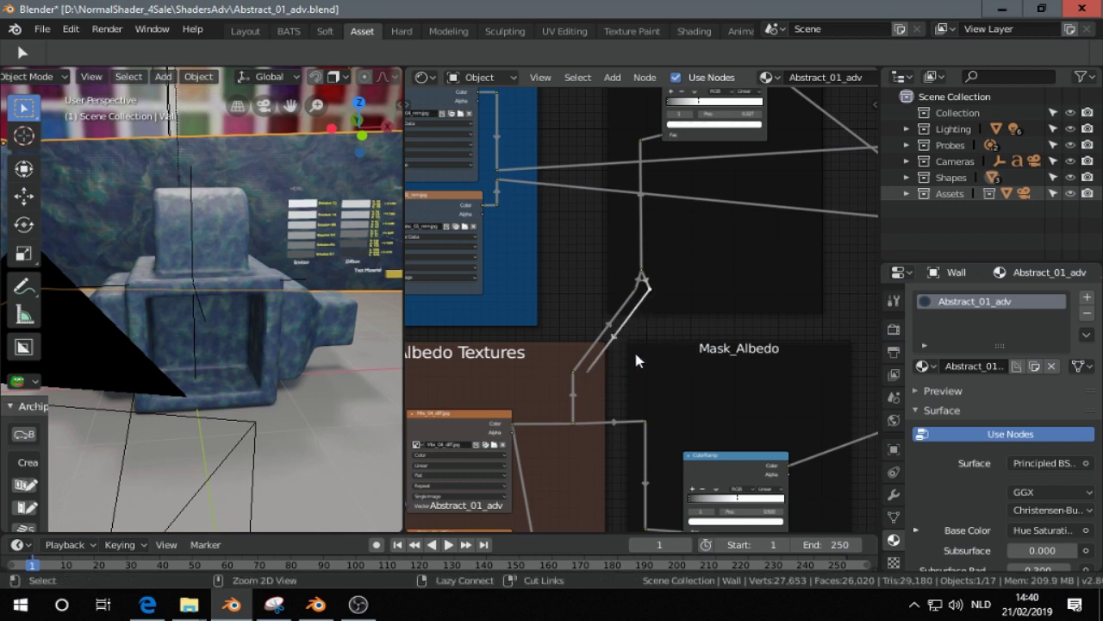
key("ctrl+z")
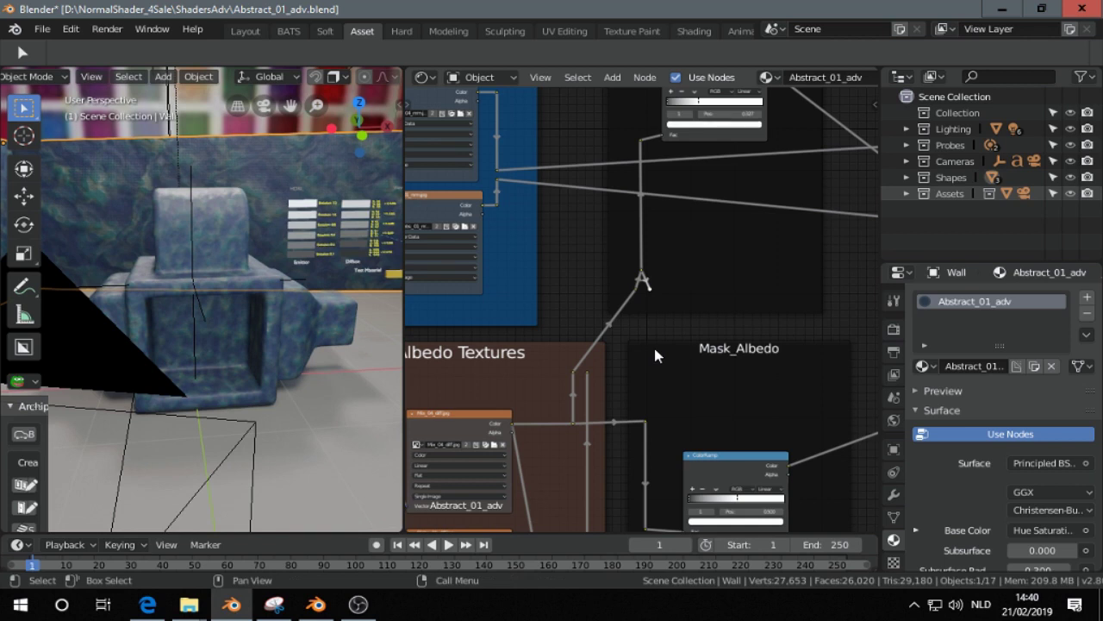
key("ctrl+z")
key("ctrl+z")
key("ctrl+z")
Link the lower albedo texture's reroute to the input of the mask above Mask_Albedo, replacing the upper texture's link.
left_click_drag(652, 291, 643, 272)
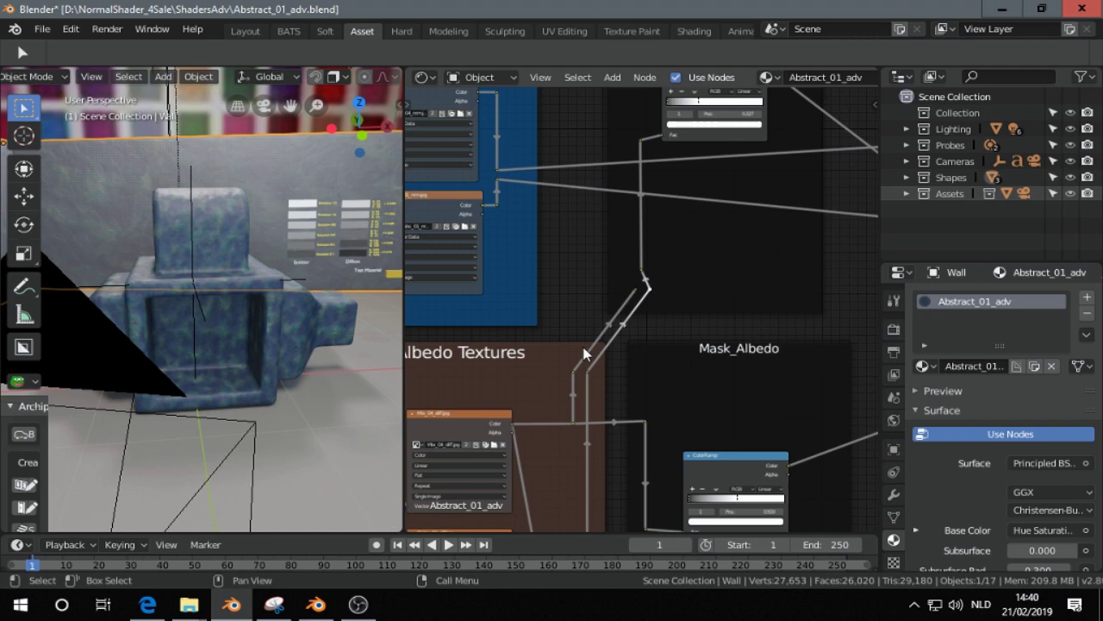
middle_click_drag(172, 222, 225, 222)
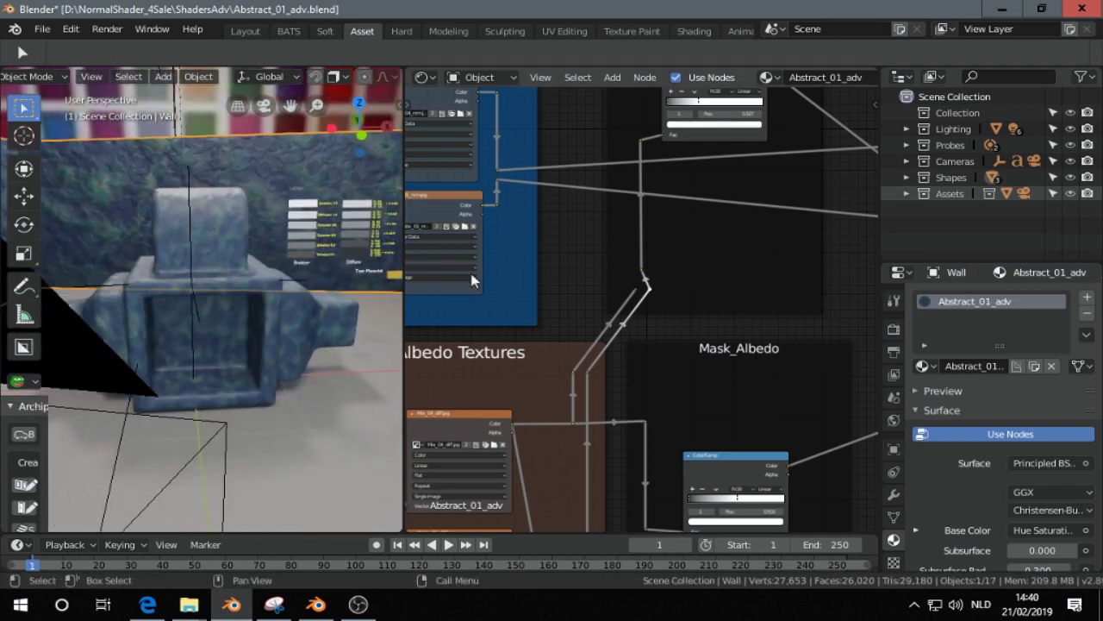
In Colour Adjust, change the upper ColorRamp's first stop to a muted dark red and the lower ColorRamp's first stop to pink.
scroll(631, 319, "down", 3)
middle_click_drag(629, 327, 460, 192)
scroll(543, 252, "up", 2)
scroll(576, 239, "up", 2)
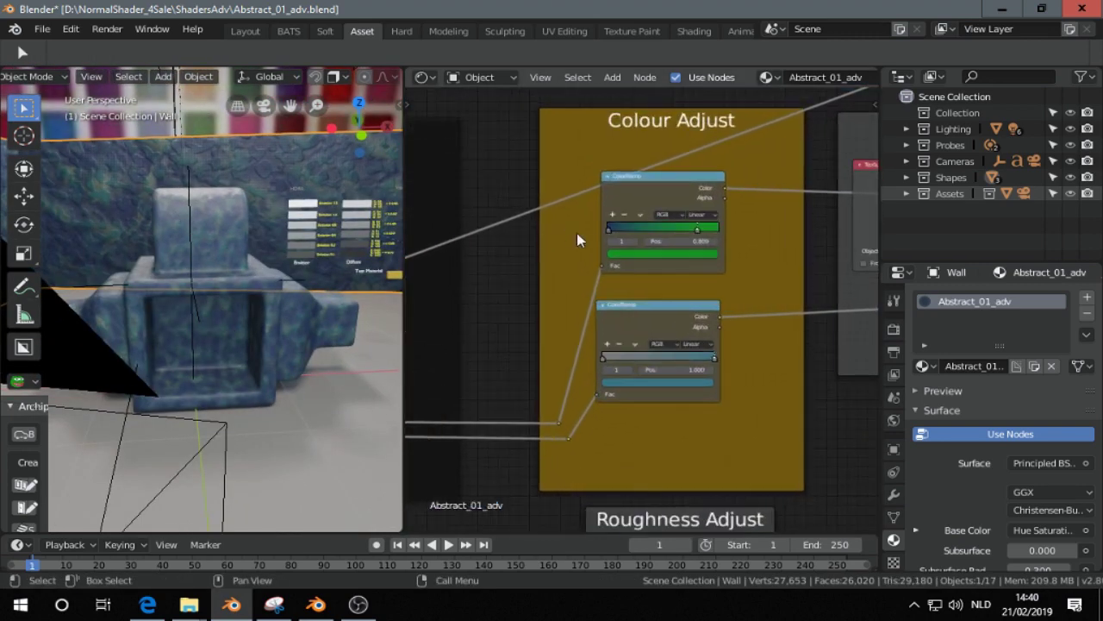
left_click(626, 229)
left_click(624, 254)
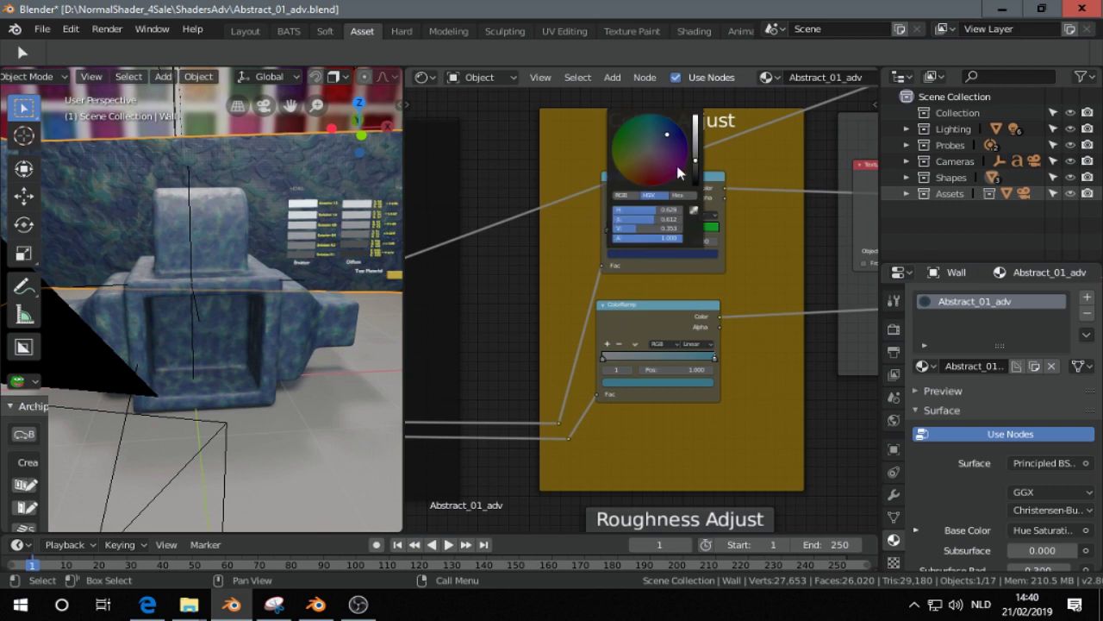
left_click_drag(661, 160, 695, 155)
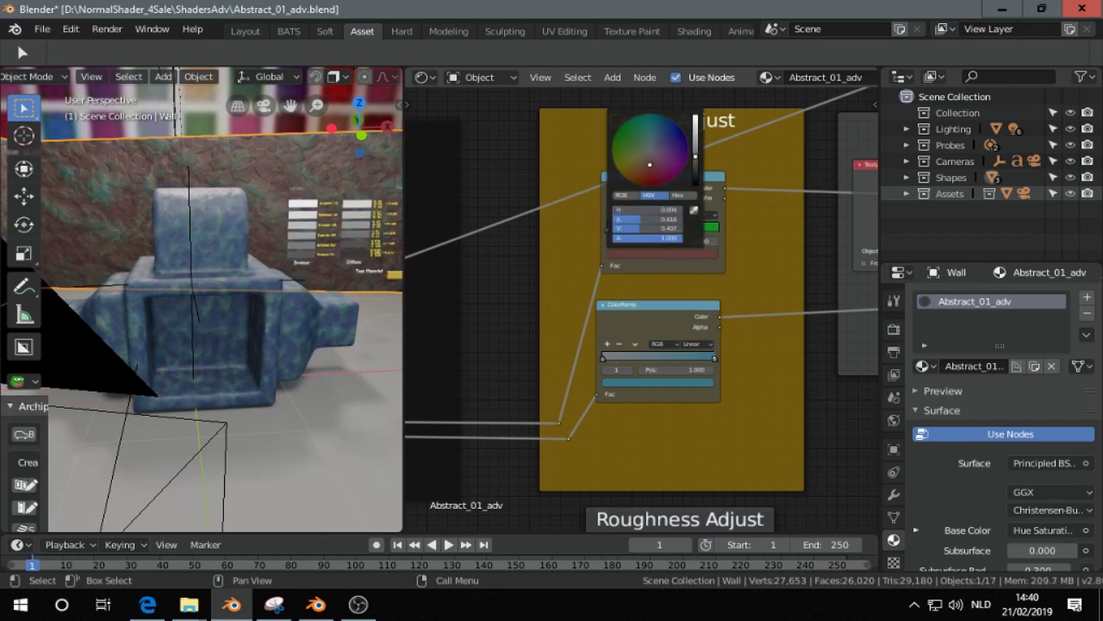
left_click(633, 381)
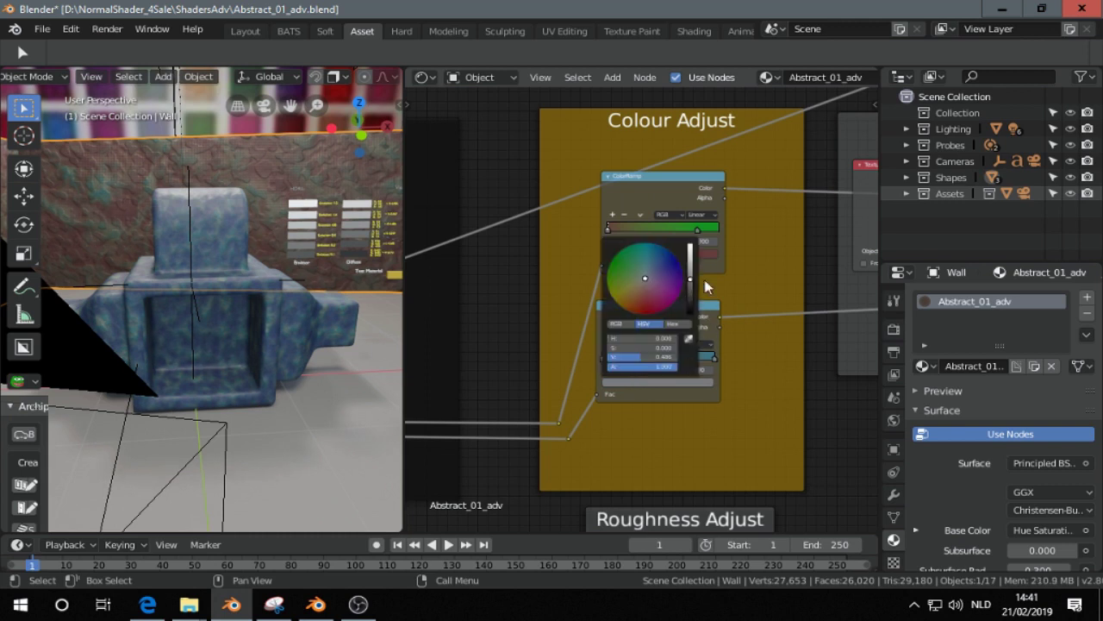
mouse_move(691, 278)
left_mouse_down()
mouse_move(690, 258)
mouse_move(690, 293)
mouse_move(690, 259)
mouse_move(653, 290)
left_mouse_up()
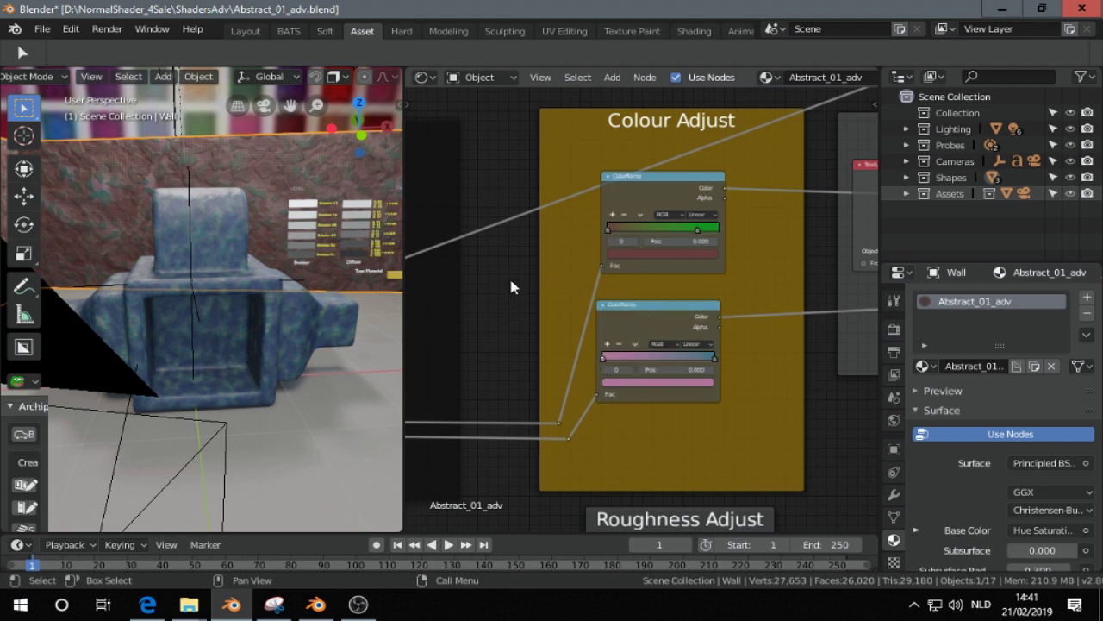
Set the X and Y scale of the wall material's lower Mapping node to 18.12.
scroll(509, 276, "down", 1)
middle_click_drag(535, 275, 740, 278)
scroll(632, 278, "down", 6)
middle_click_drag(564, 312, 797, 274)
scroll(669, 298, "up", 3)
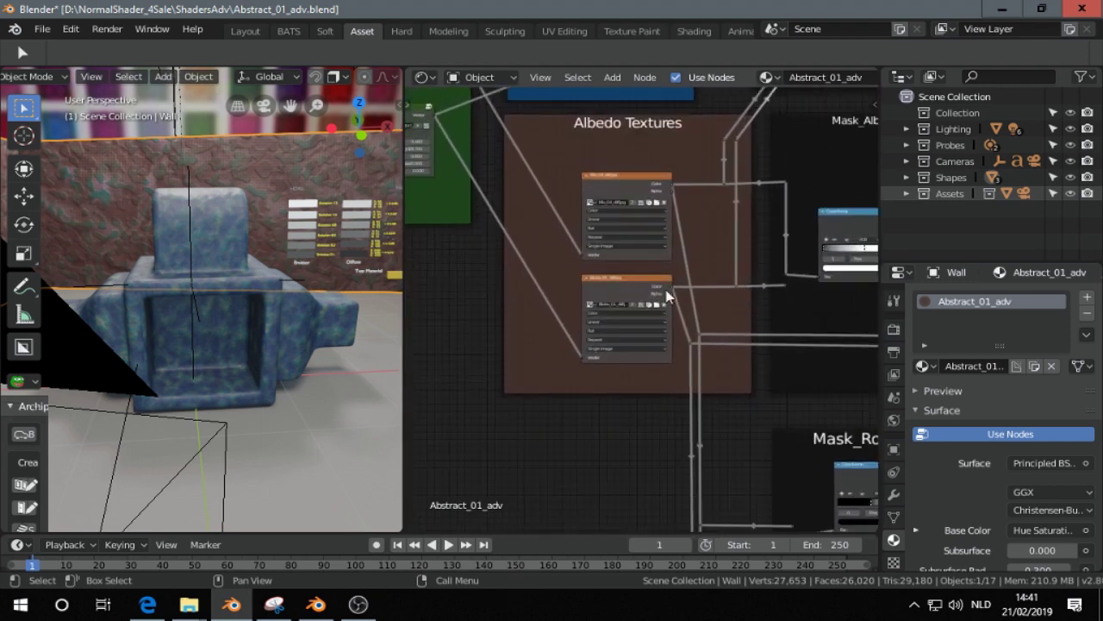
middle_click_drag(527, 223, 801, 288)
scroll(729, 253, "up", 4)
scroll(596, 351, "up", 2)
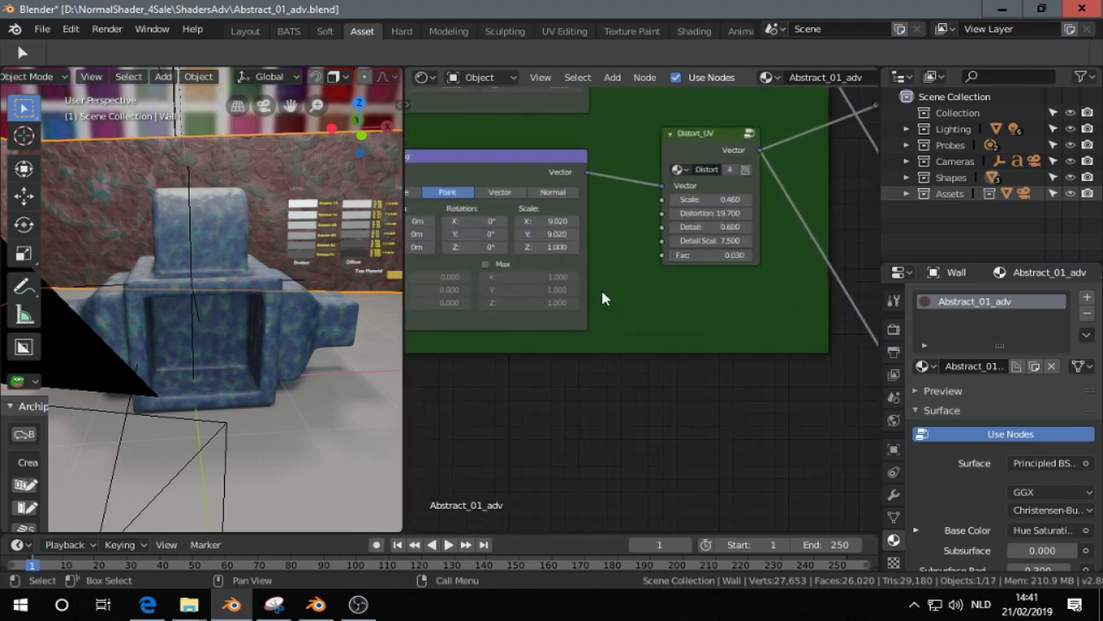
left_click_drag(547, 221, 646, 221)
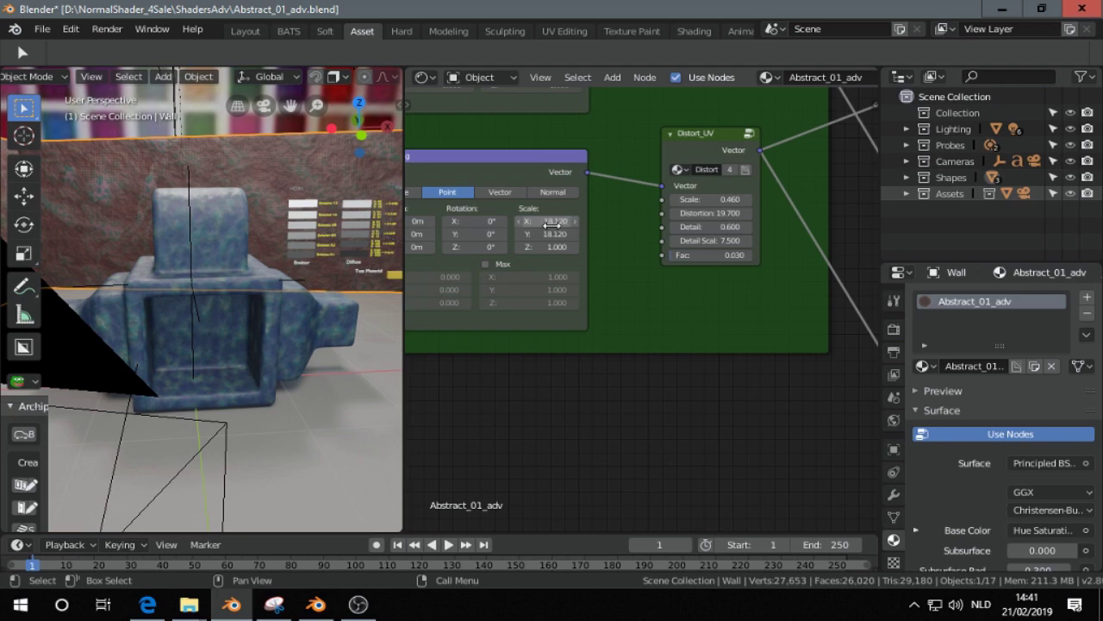
Examine the albedo texture and mask nodes, and view the wall and shader cube from several angles.
scroll(637, 343, "down", 2)
middle_click_drag(612, 363, 812, 333)
scroll(797, 323, "down", 5)
middle_click_drag(768, 303, 536, 231)
scroll(523, 225, "up", 3)
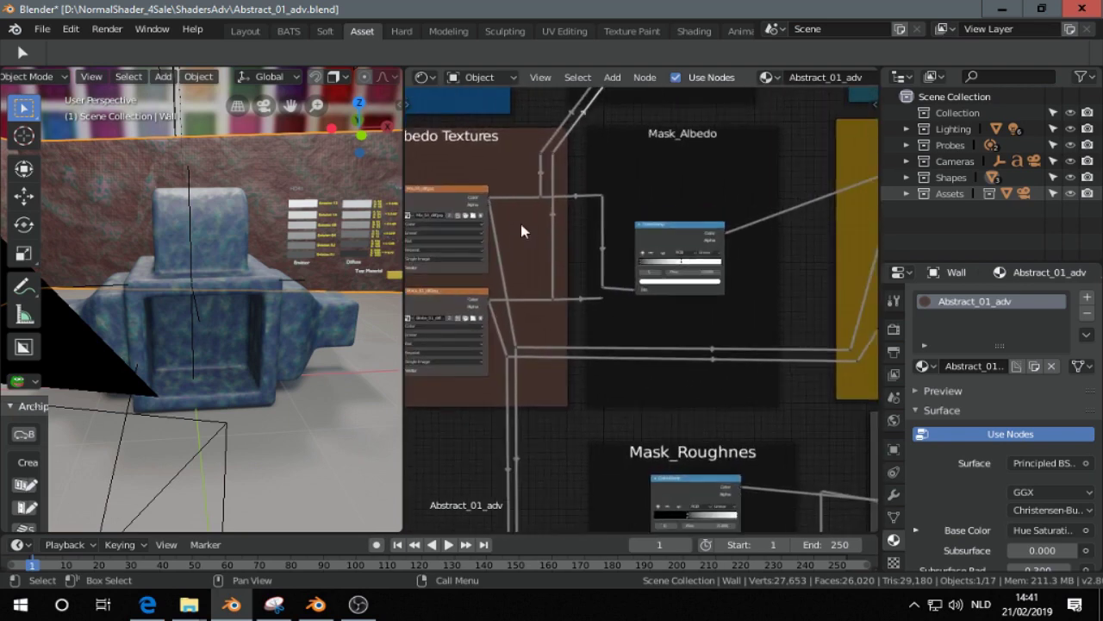
scroll(614, 299, "up", 1)
scroll(638, 304, "down", 2)
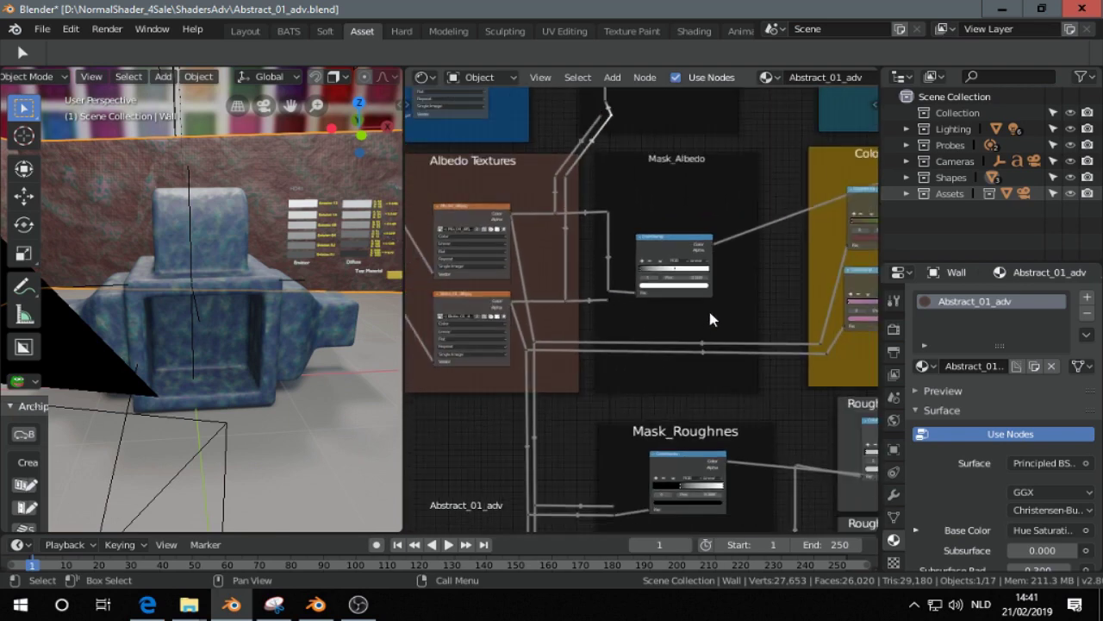
middle_click_drag(353, 284, 328, 302)
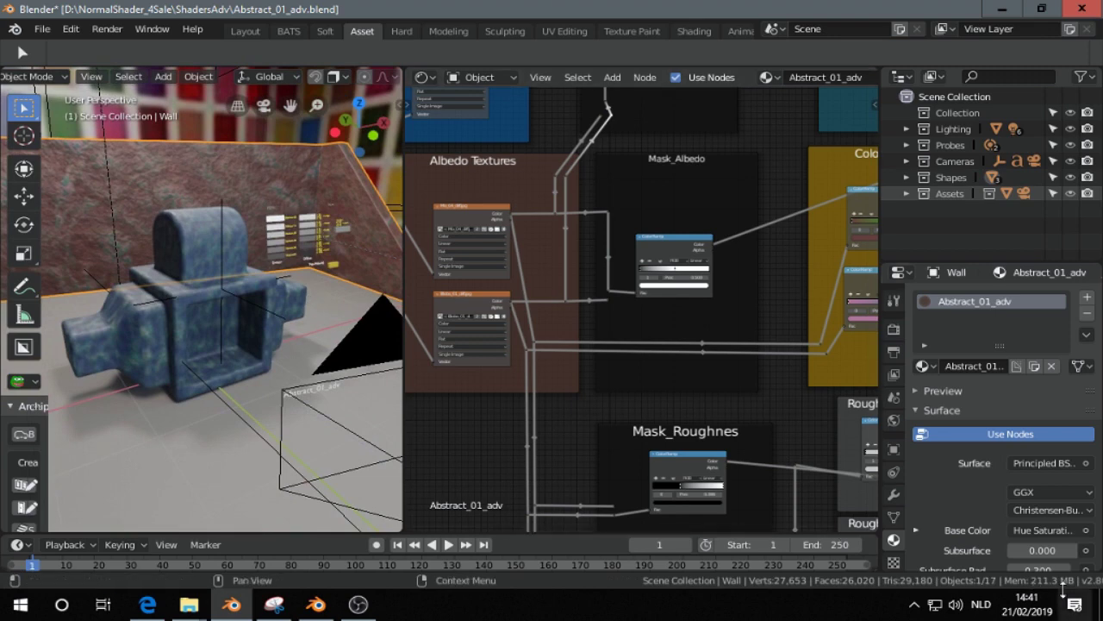
middle_click_drag(385, 350, 308, 274)
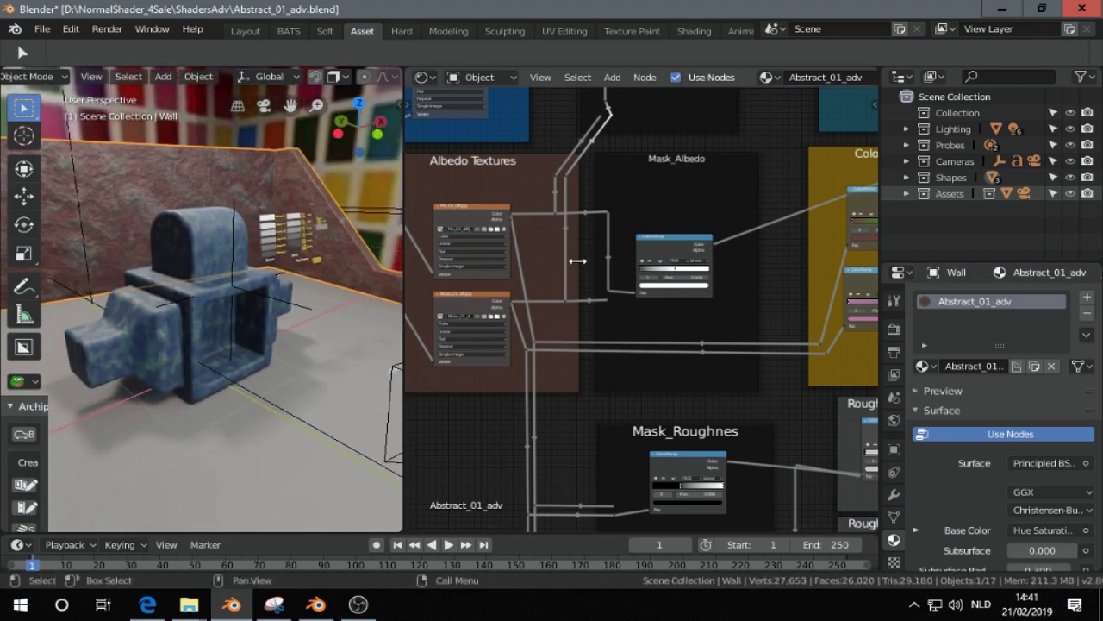
scroll(586, 263, "down", 2)
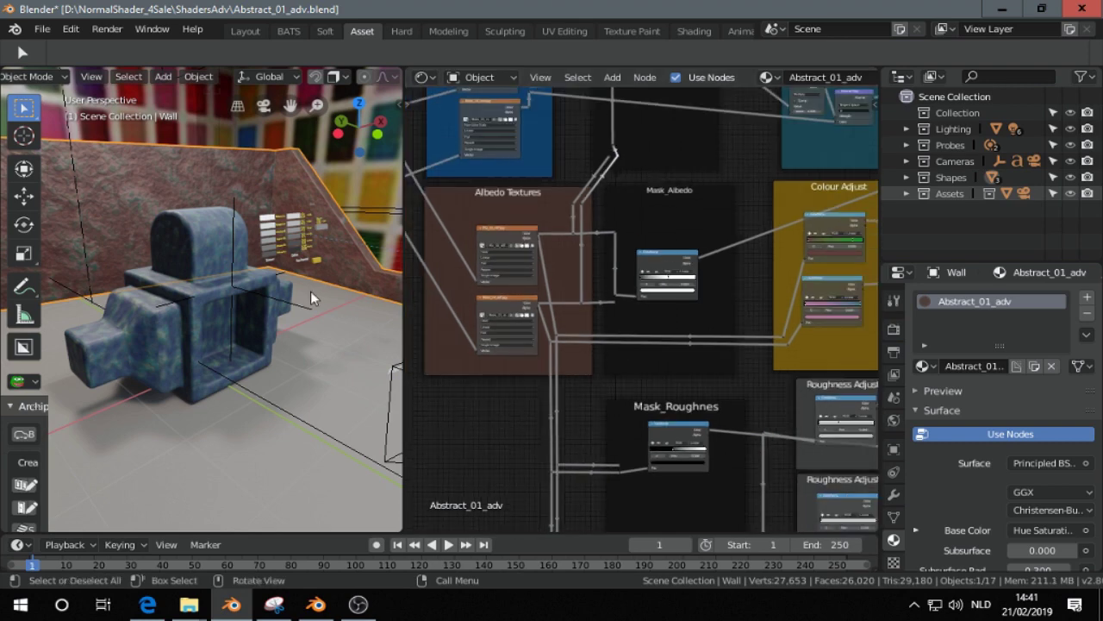
middle_click_drag(296, 243, 217, 267)
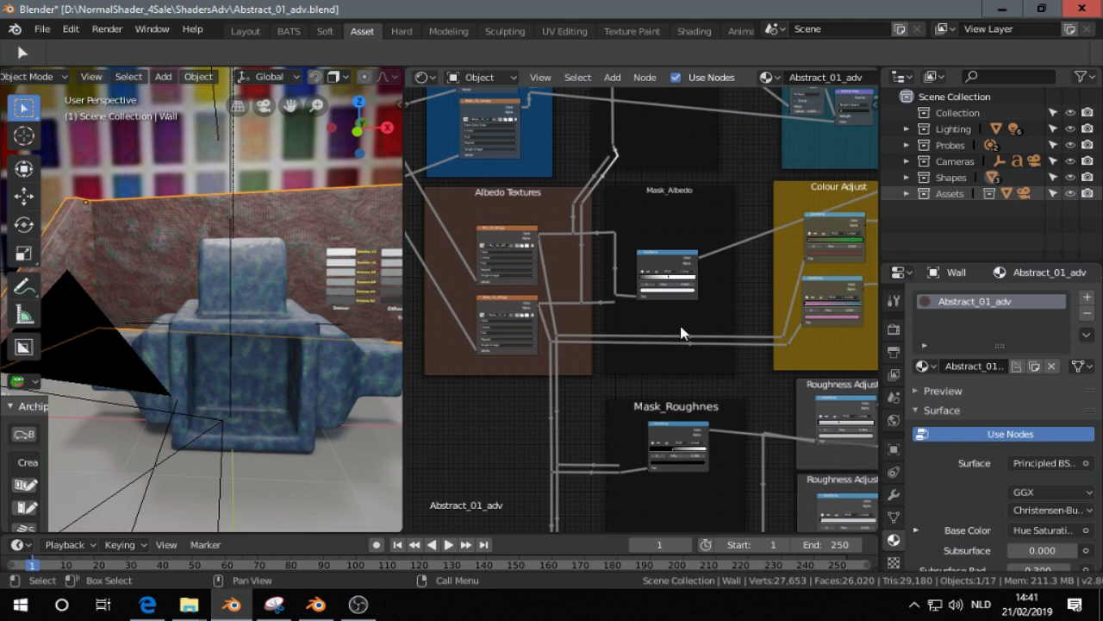
Set the Hue of the wall material's Hue Saturation Value node to 0.
scroll(679, 326, "down", 5)
middle_click_drag(676, 319, 461, 331)
scroll(560, 327, "up", 5)
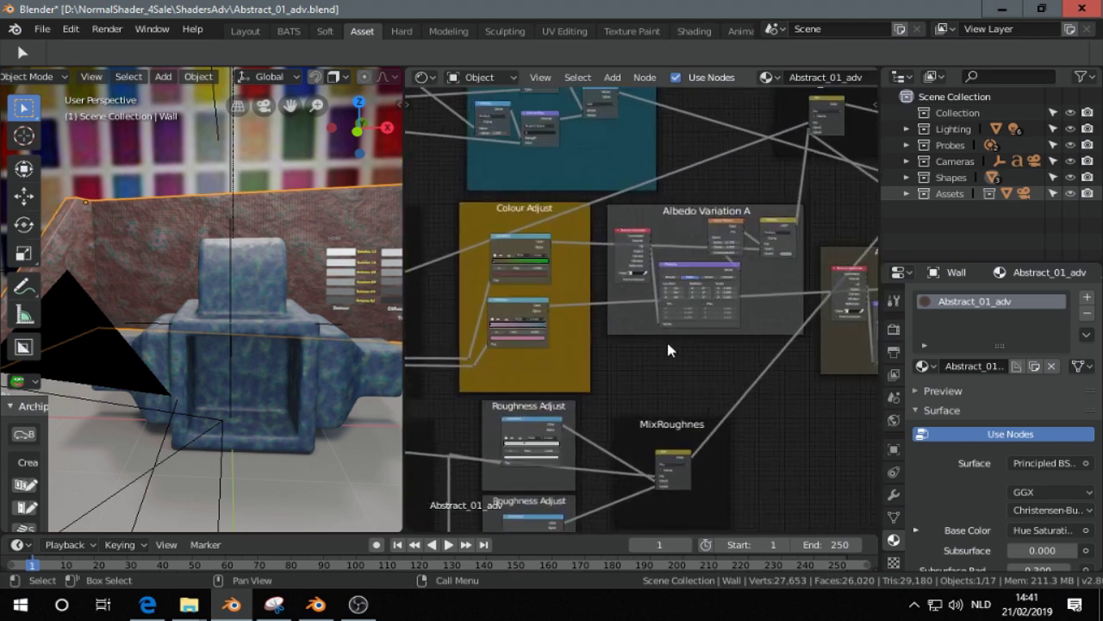
middle_click_drag(671, 344, 558, 394)
middle_click_drag(780, 237, 607, 355)
scroll(663, 250, "up", 5)
scroll(607, 351, "up", 7)
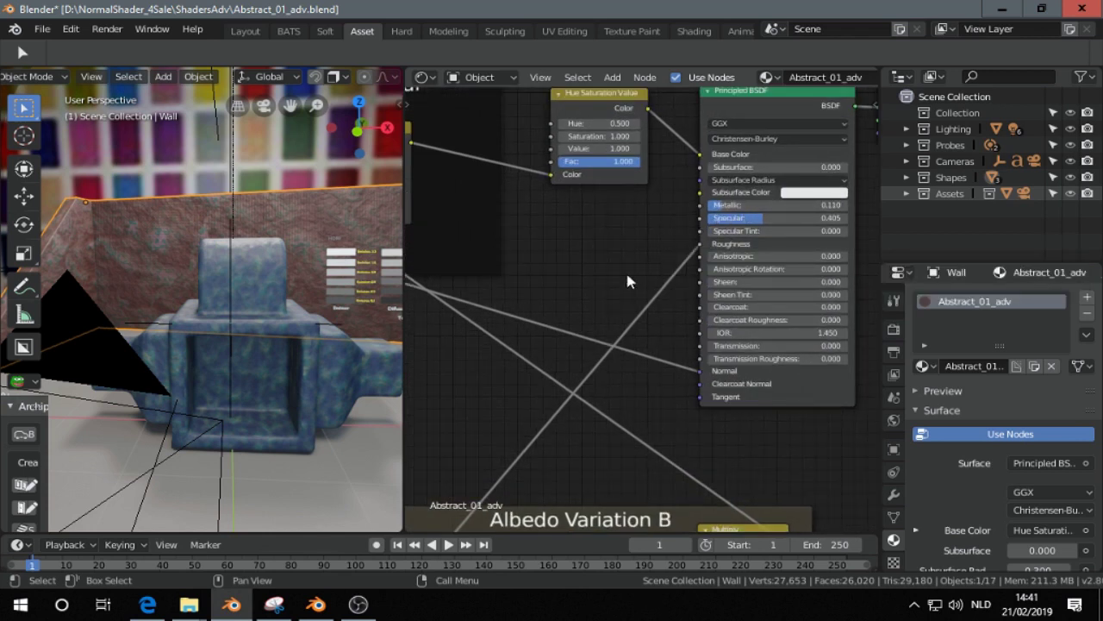
left_click_drag(608, 123, 565, 123)
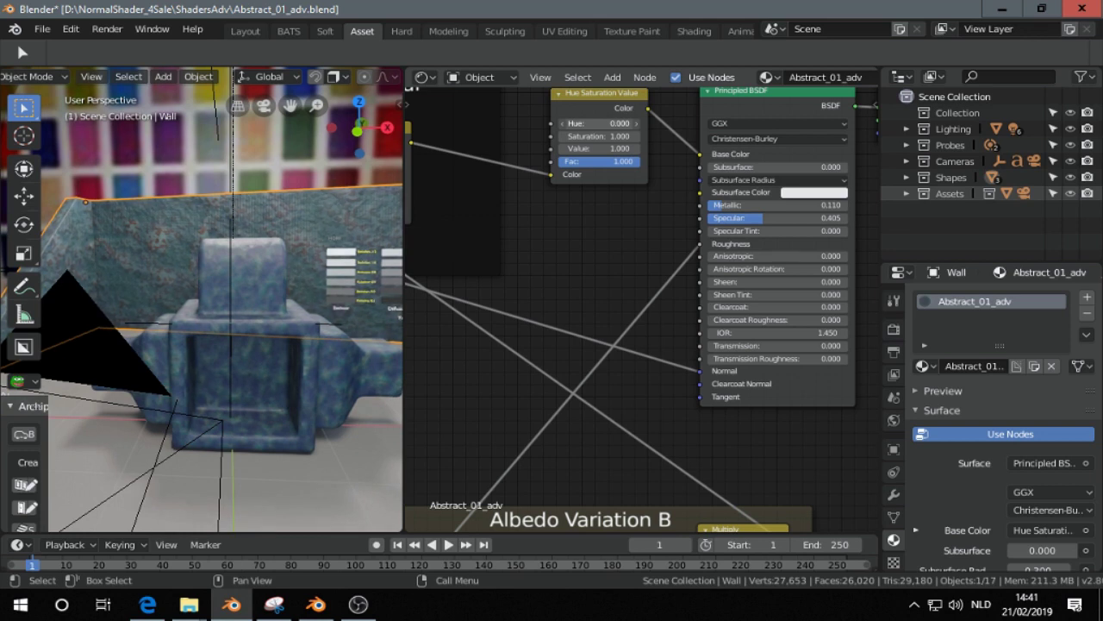
Select the shader cube and set its Hue Saturation Value node's Hue to 0.7.
middle_click_drag(605, 244, 594, 342)
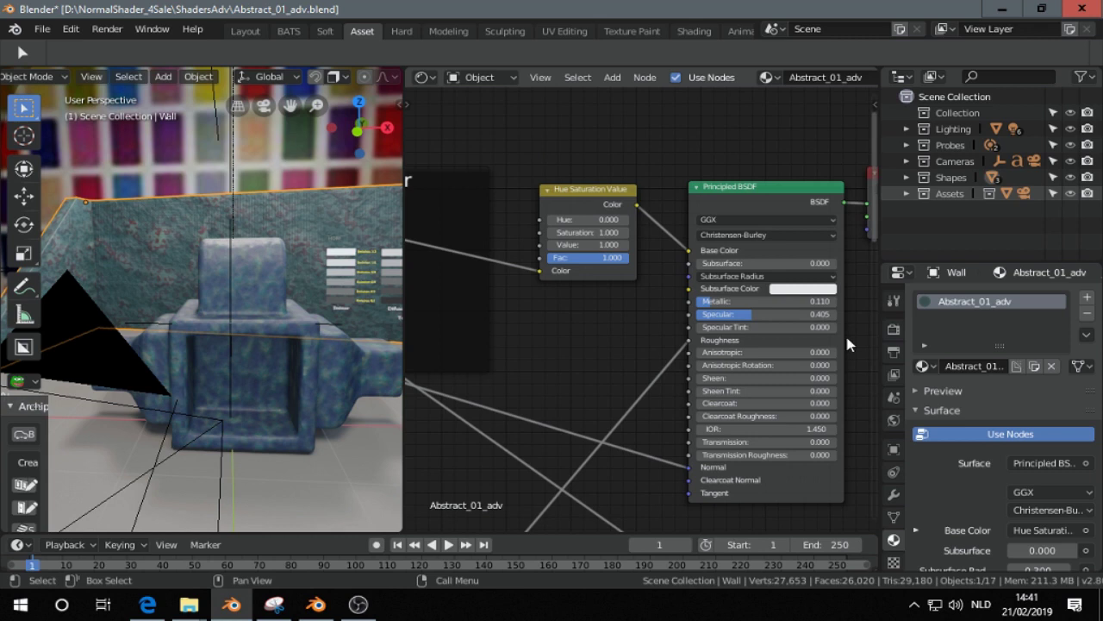
left_click(331, 333)
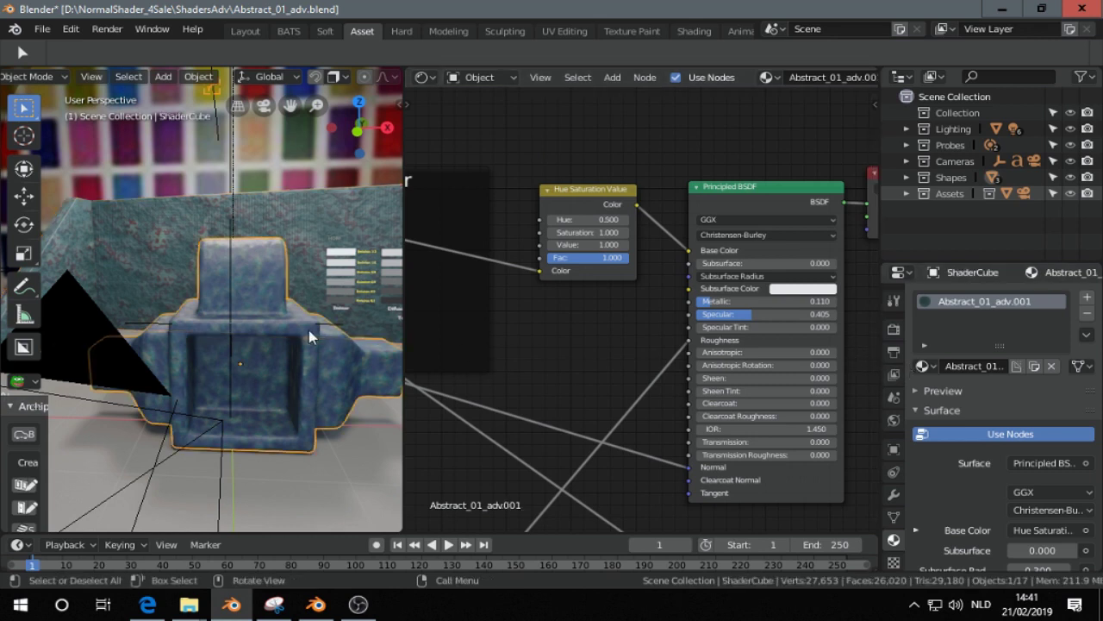
left_click_drag(559, 220, 623, 221)
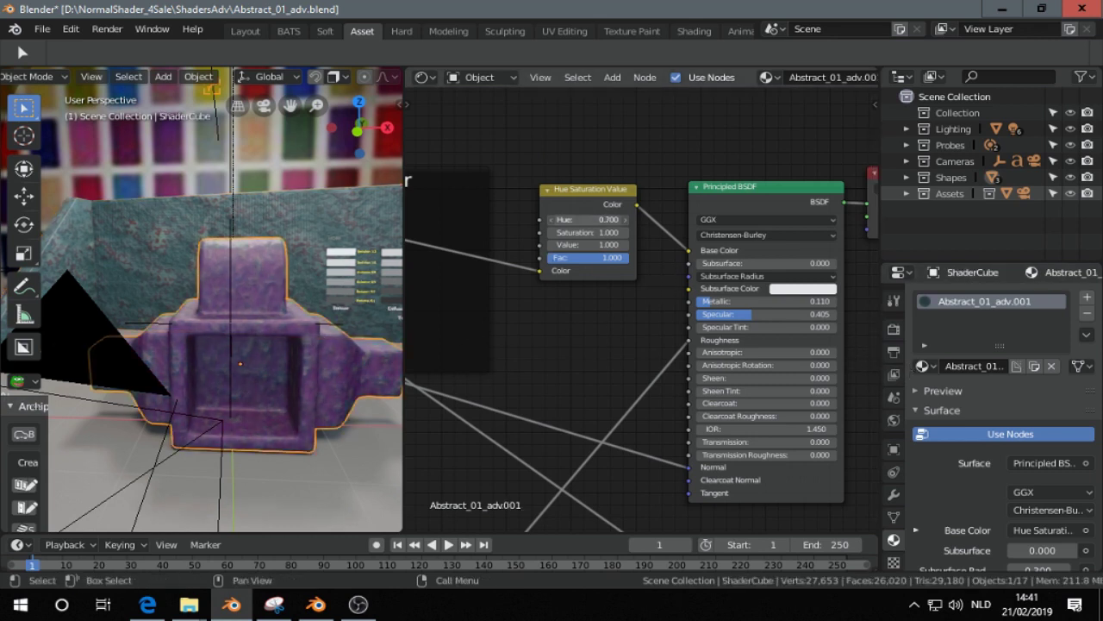
middle_click_drag(260, 239, 308, 243)
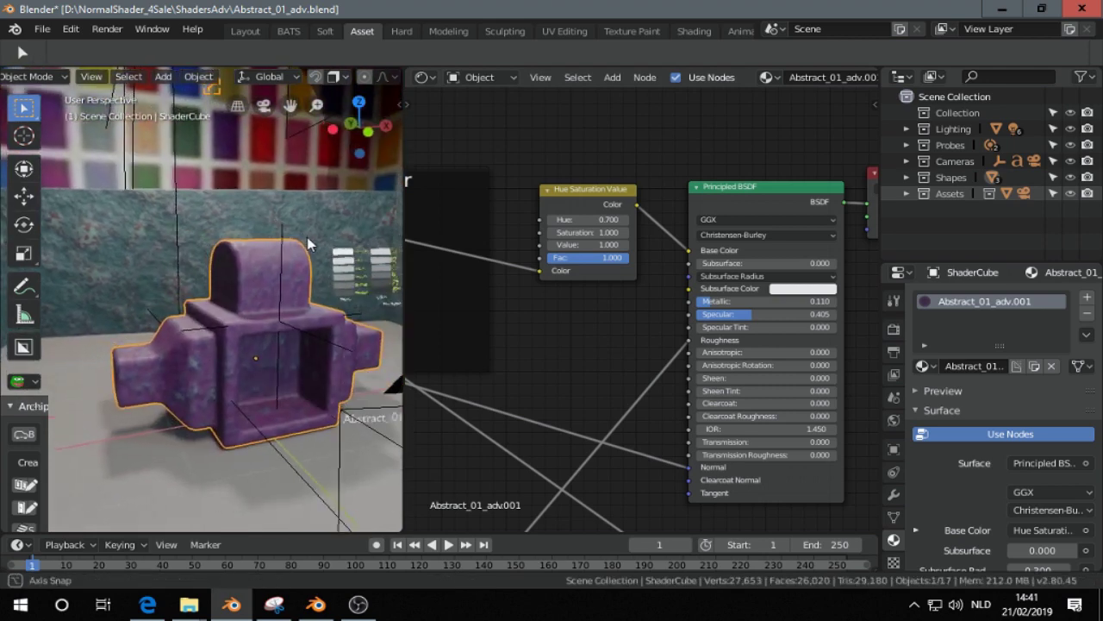
scroll(284, 268, "down", 2)
View the scene through the camera, set the shader cube's Hue to 0, and render the image.
key("KP_0")
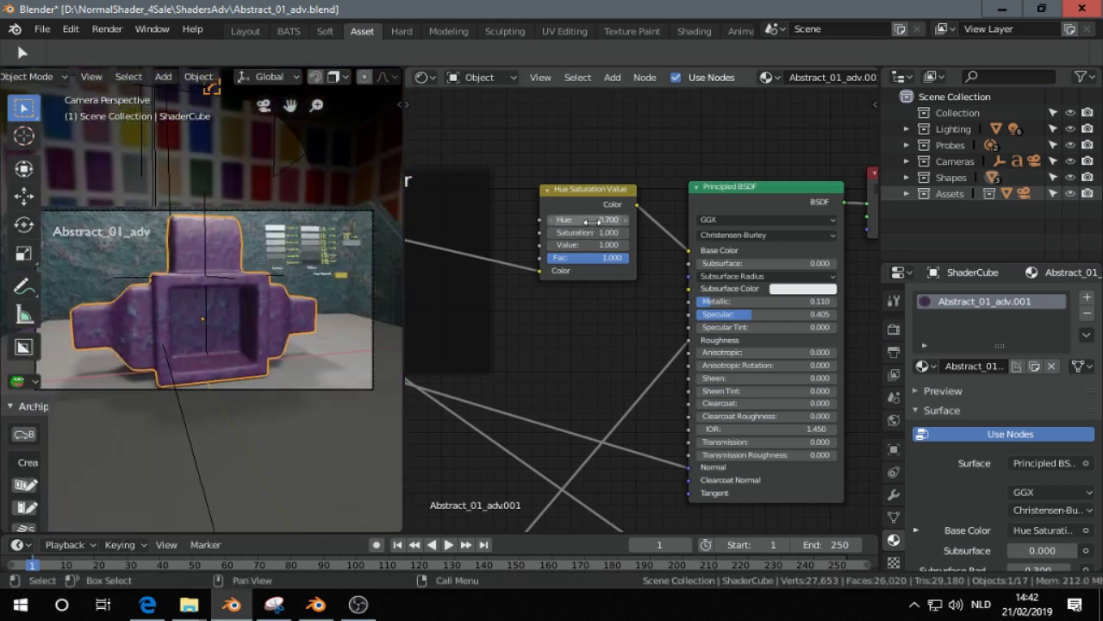
left_click_drag(593, 221, 428, 220)
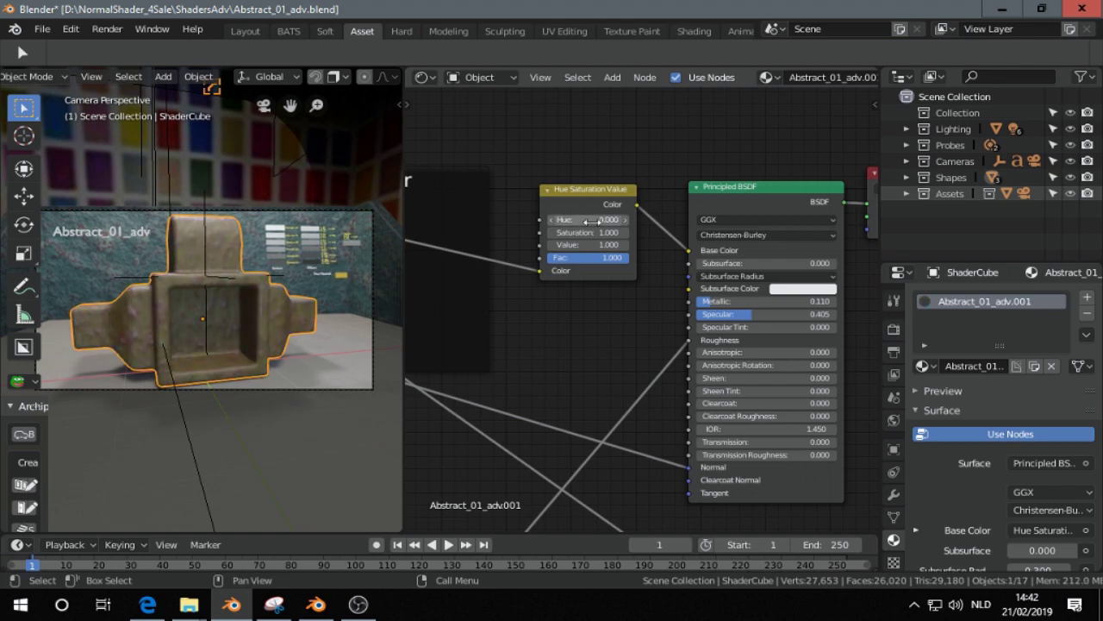
left_click(99, 35)
left_click(125, 47)
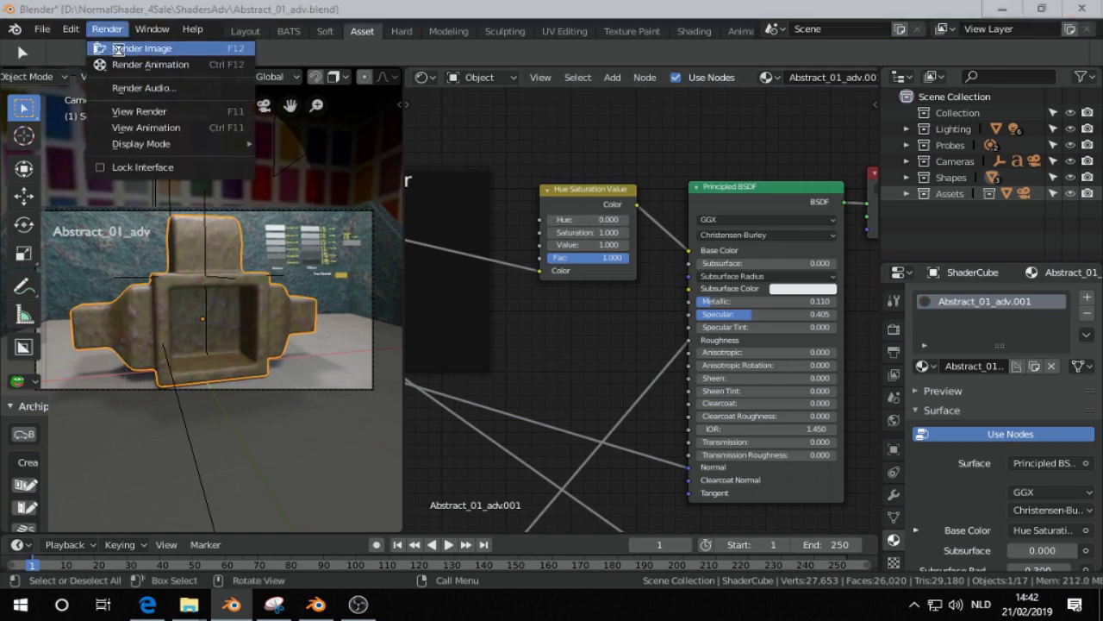